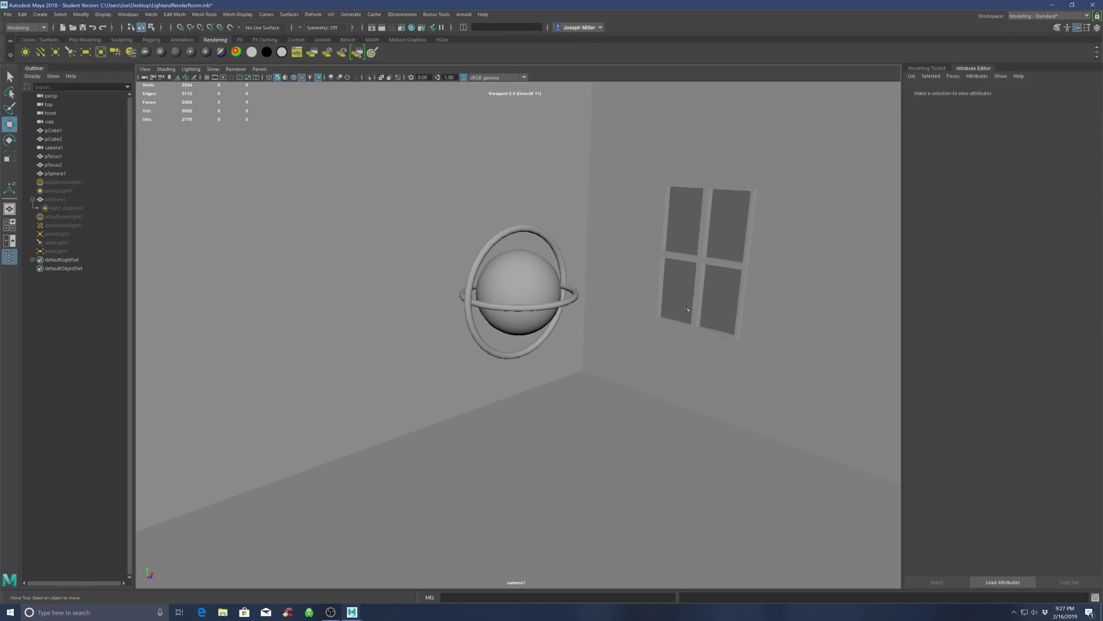
# Step: Switch the scene's renderer to Arnold Renderer in the render settings
pyautogui.click(402, 27)
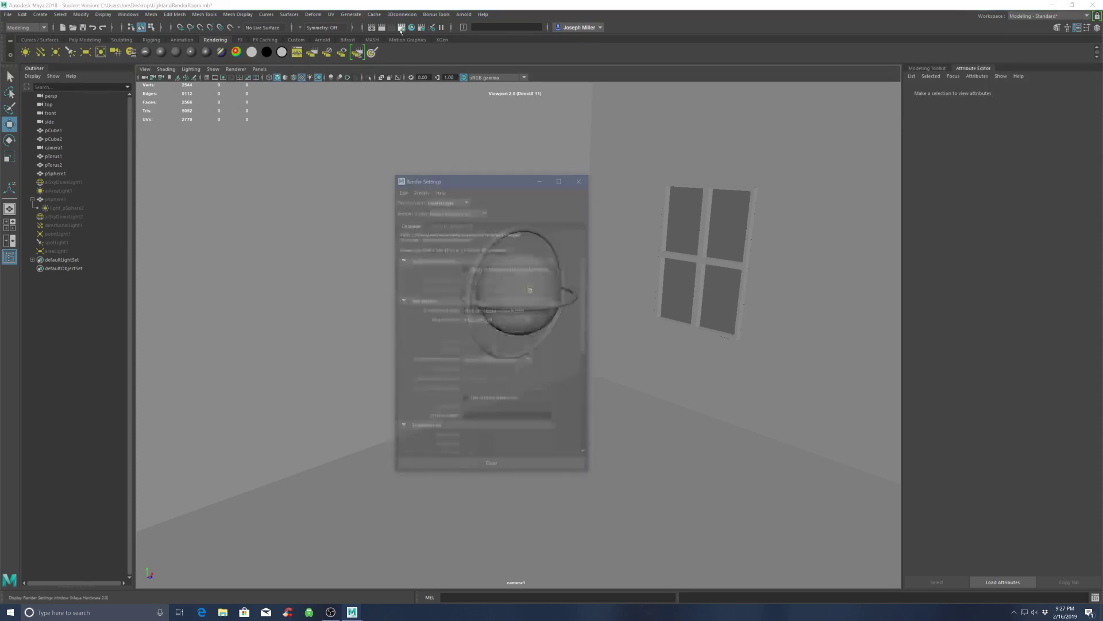
pyautogui.click(462, 214)
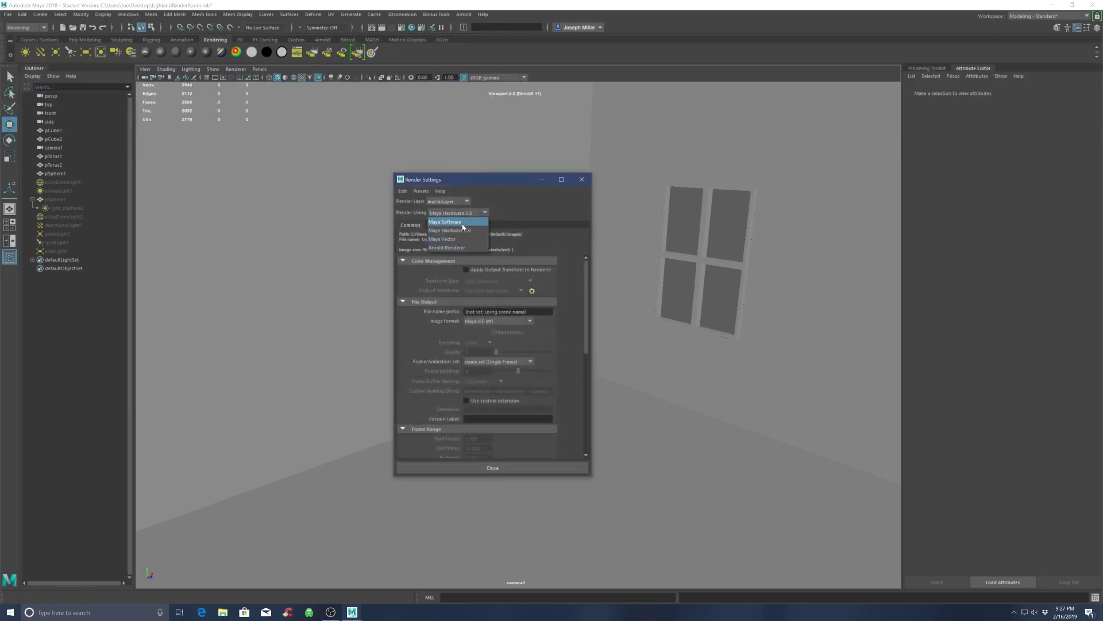
pyautogui.click(459, 248)
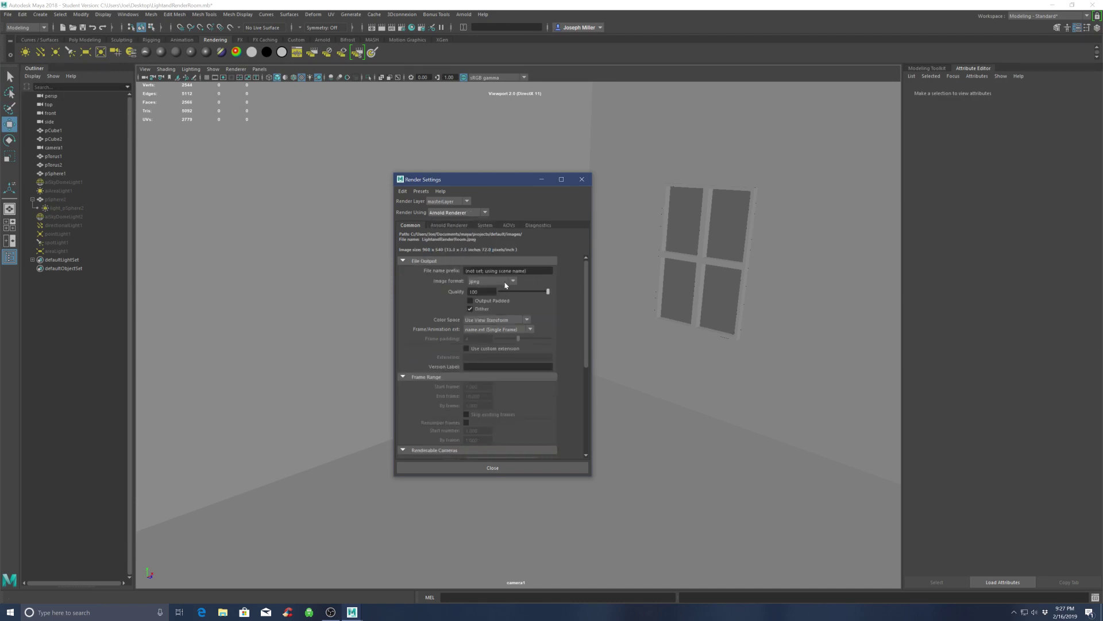
# Step: Review the common output settings and try the HD_1080 image size preset
pyautogui.scroll(-5, 561, 385)
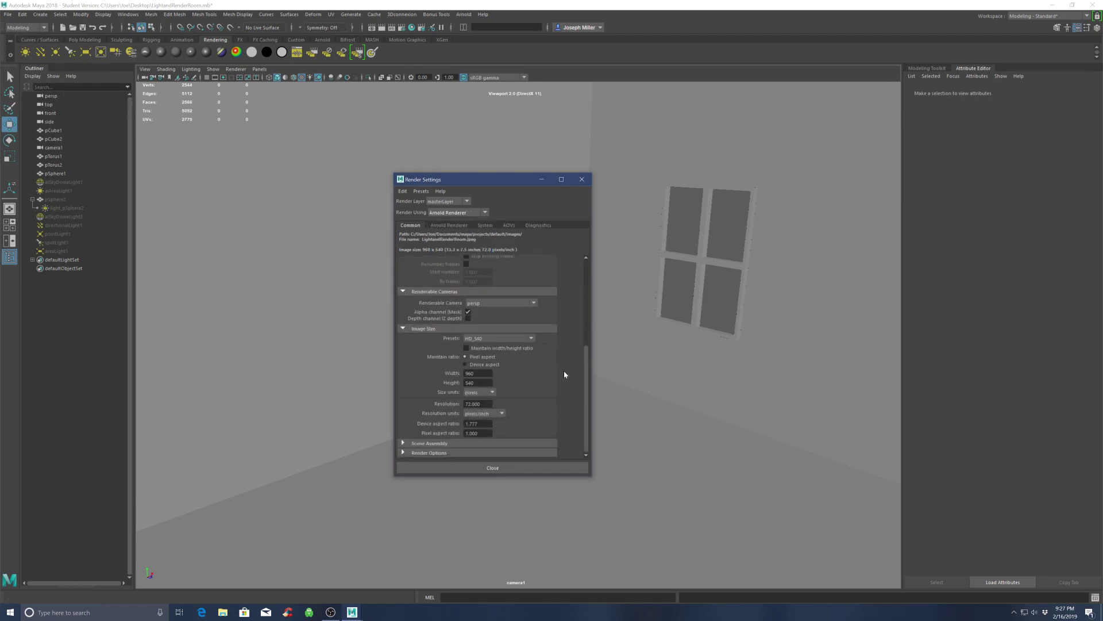
pyautogui.scroll(4, 535, 360)
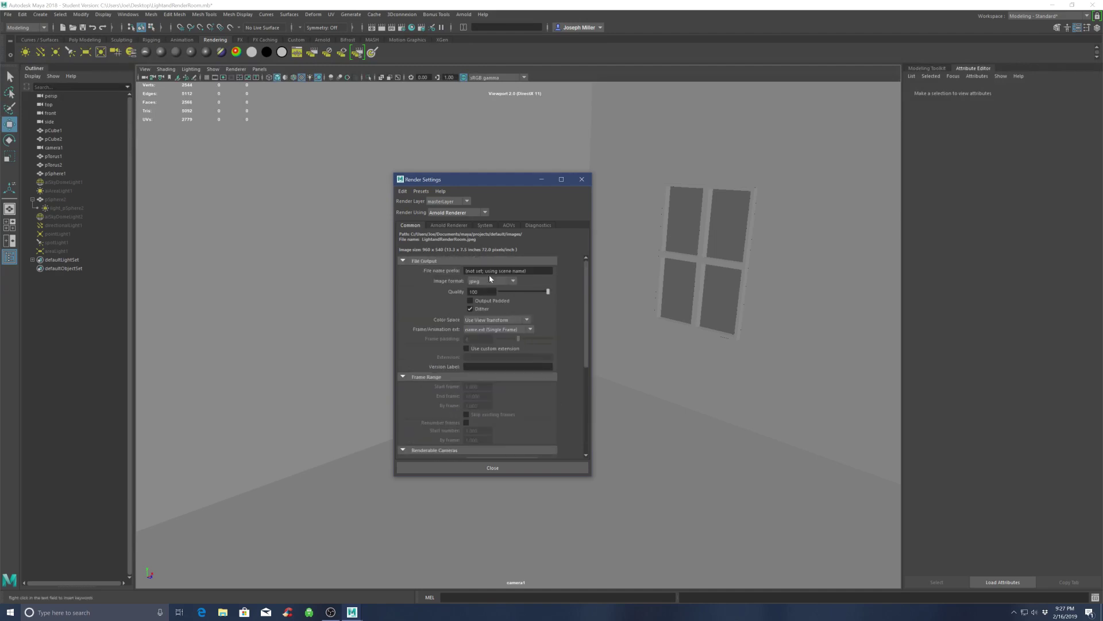
pyautogui.scroll(-5, 517, 371)
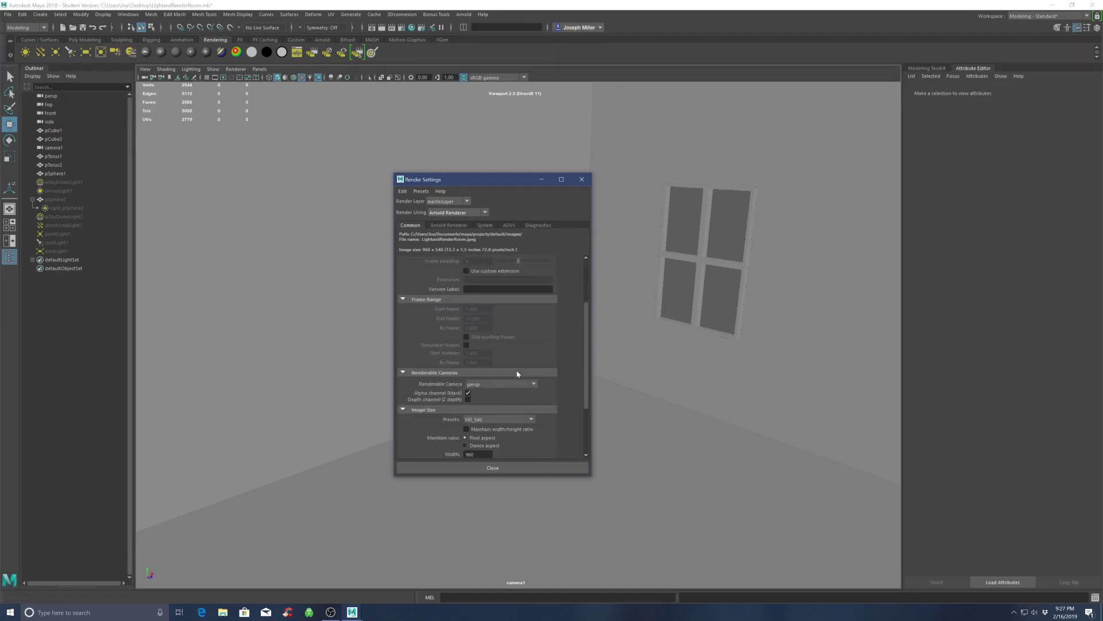
pyautogui.scroll(-1, 517, 371)
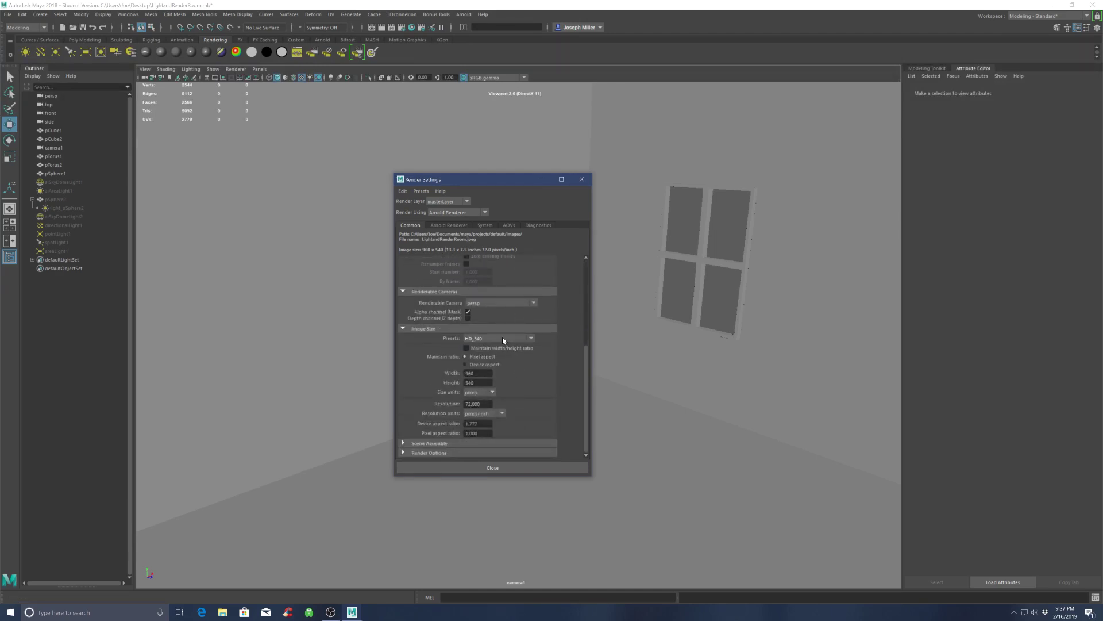
pyautogui.click(503, 339)
pyautogui.click(502, 338)
pyautogui.click(495, 339)
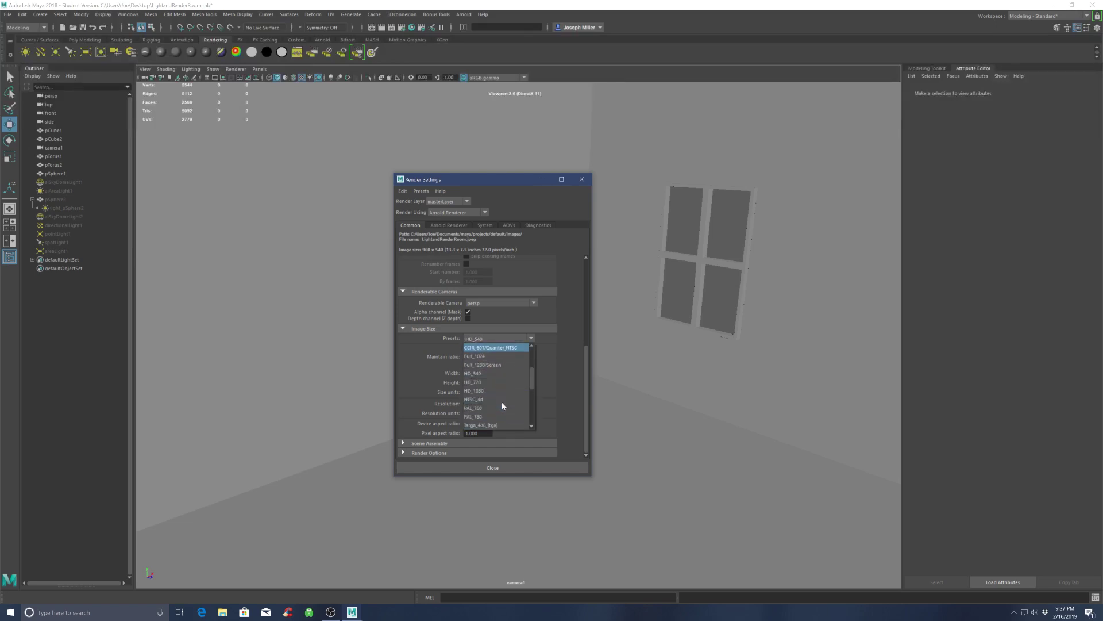
pyautogui.click(474, 374)
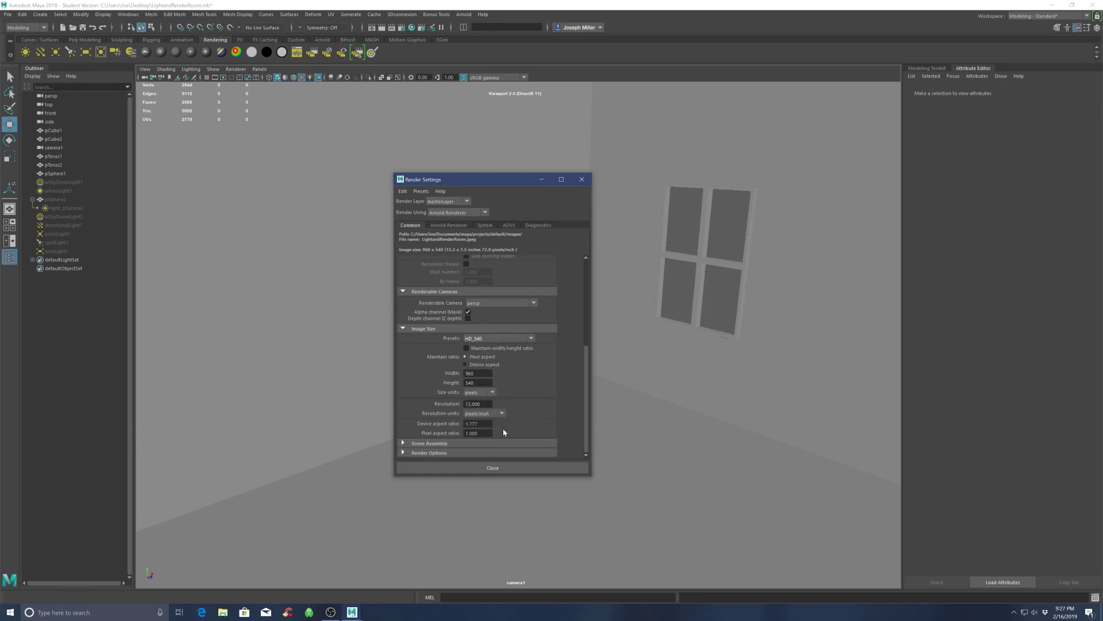
pyautogui.click(500, 338)
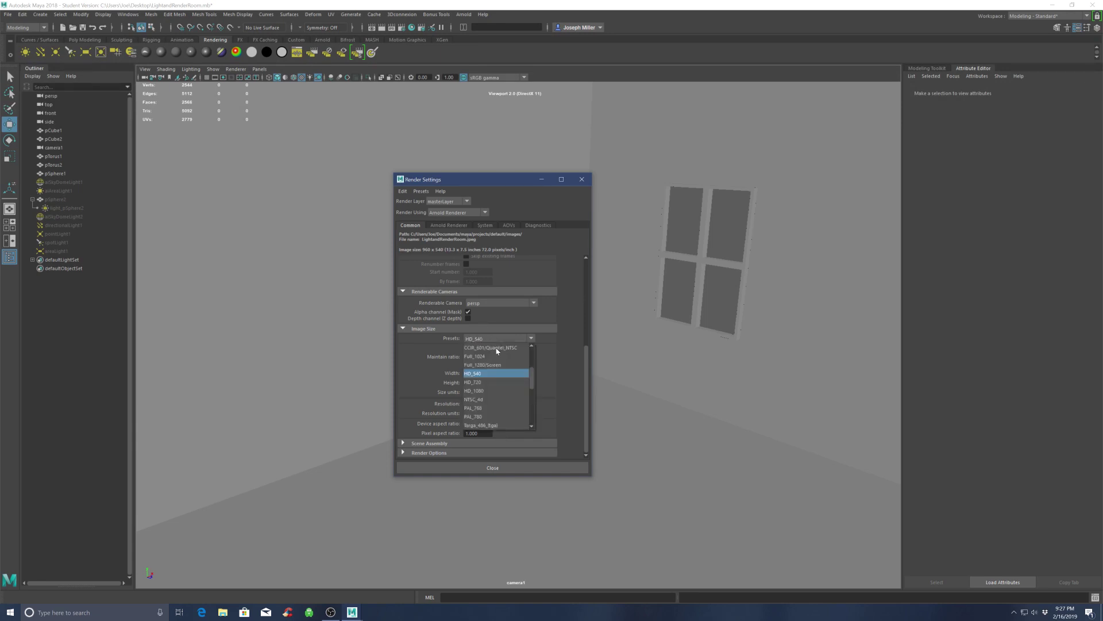
pyautogui.click(495, 391)
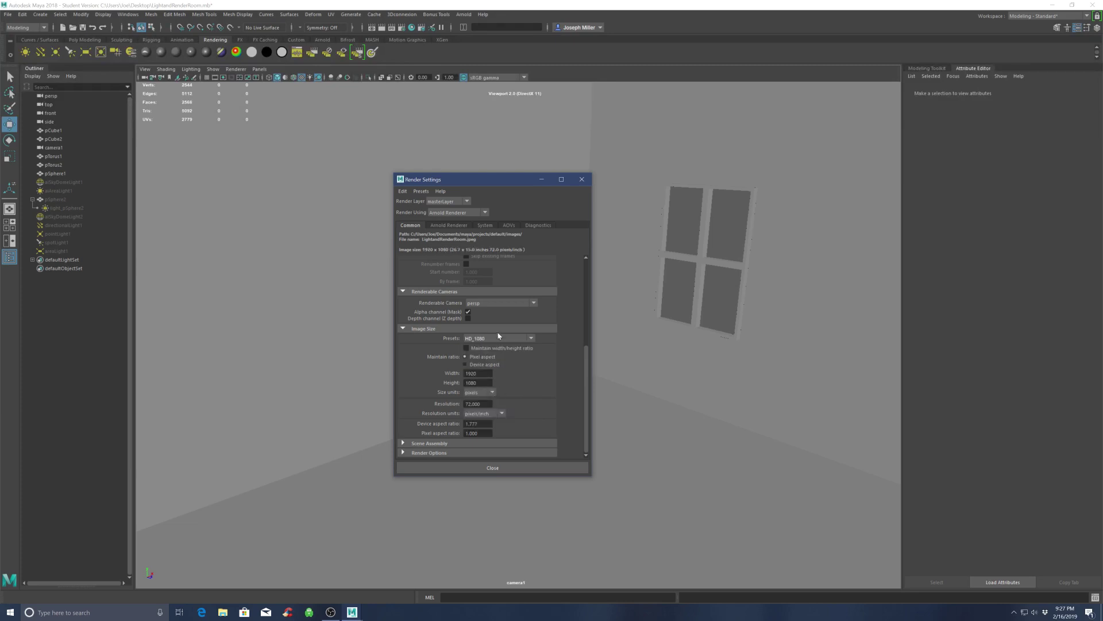
# Step: Set the image size preset to HD_540 and close the render settings
pyautogui.click(497, 339)
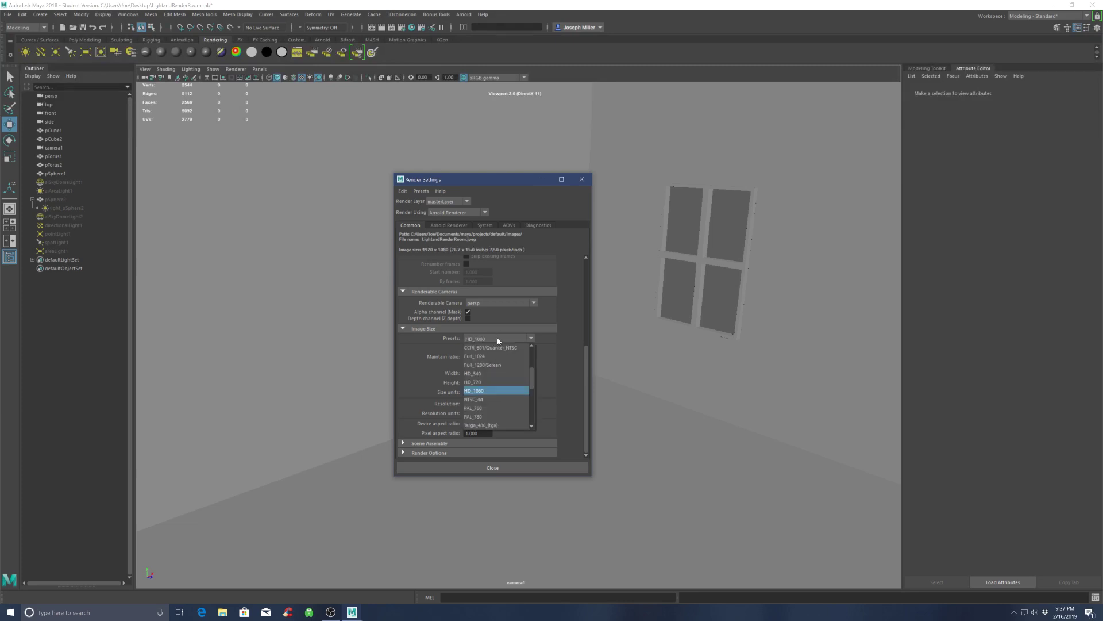
pyautogui.click(495, 374)
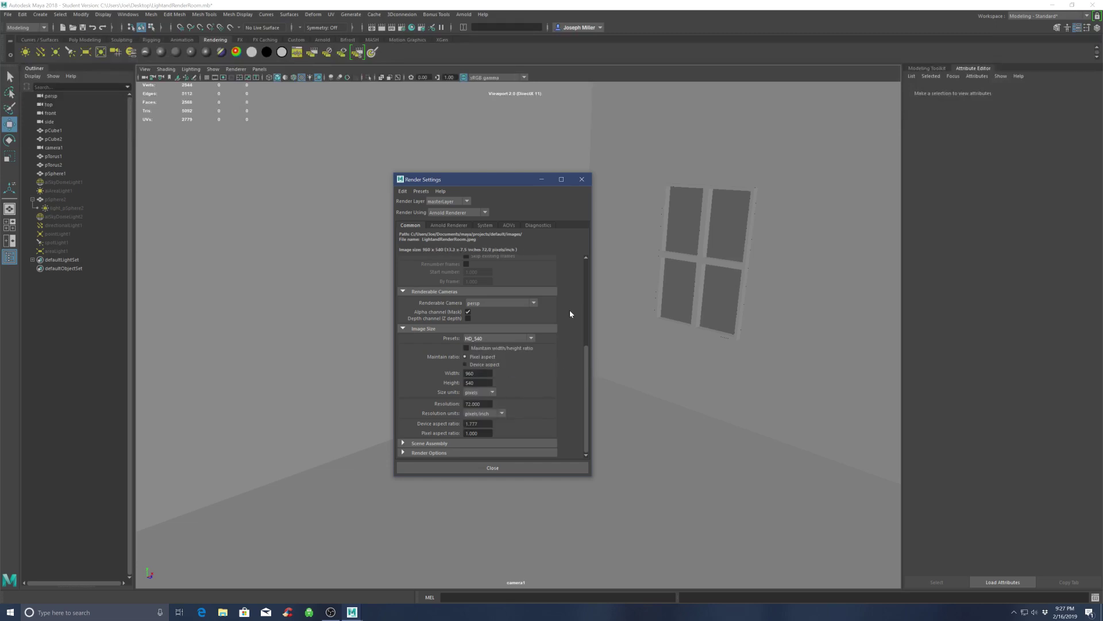
pyautogui.click(582, 180)
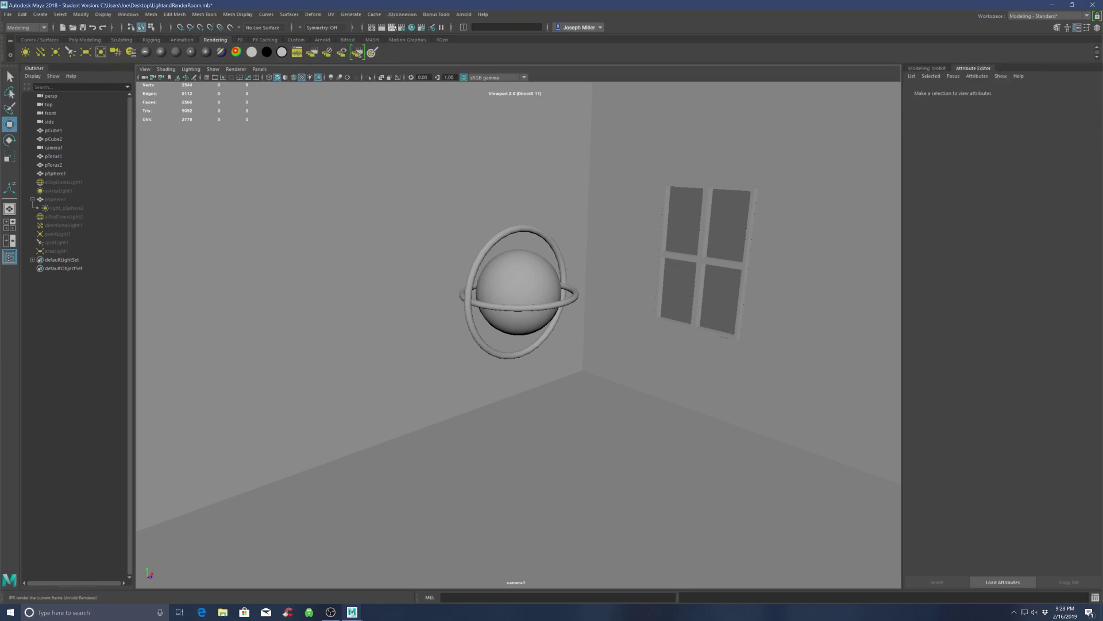
# Step: Start an IPR render of the current frame and move the render window clear of the room's window in the viewport
pyautogui.click(393, 29)
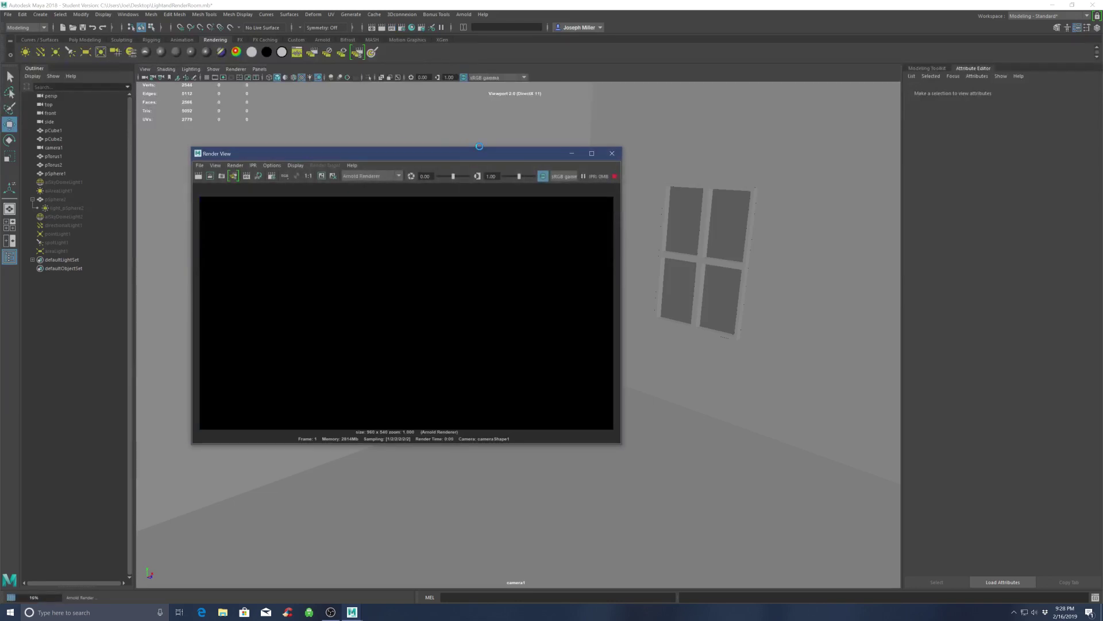
pyautogui.moveTo(477, 154); pyautogui.dragTo(418, 146)
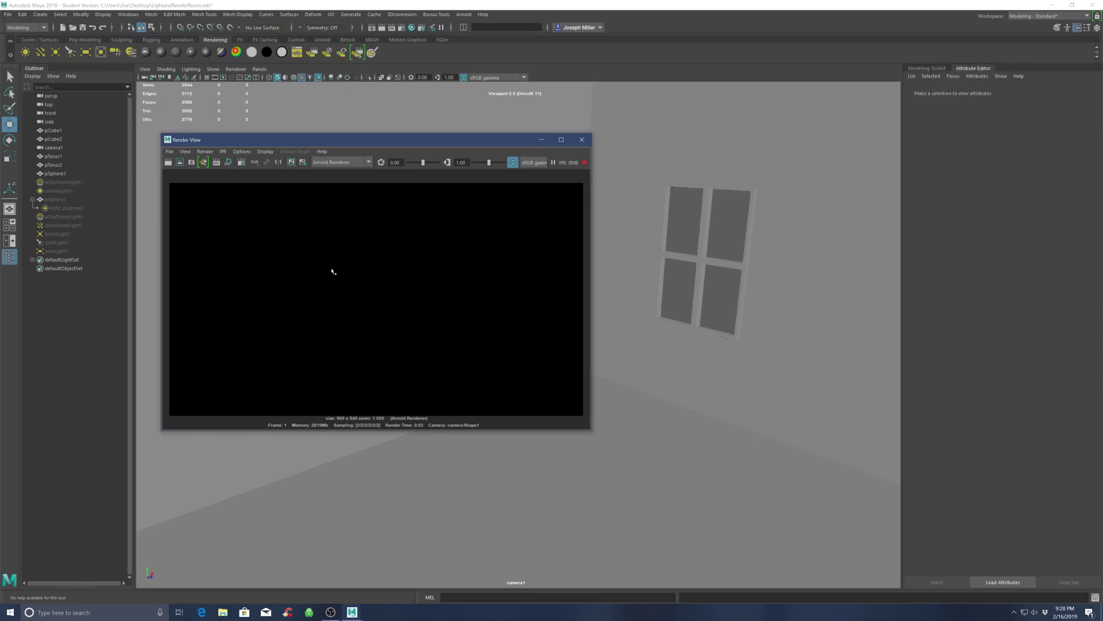
# Step: Unhide aiSkyDomeLight1 and rotate it to change where its light falls through the window
pyautogui.click(61, 183)
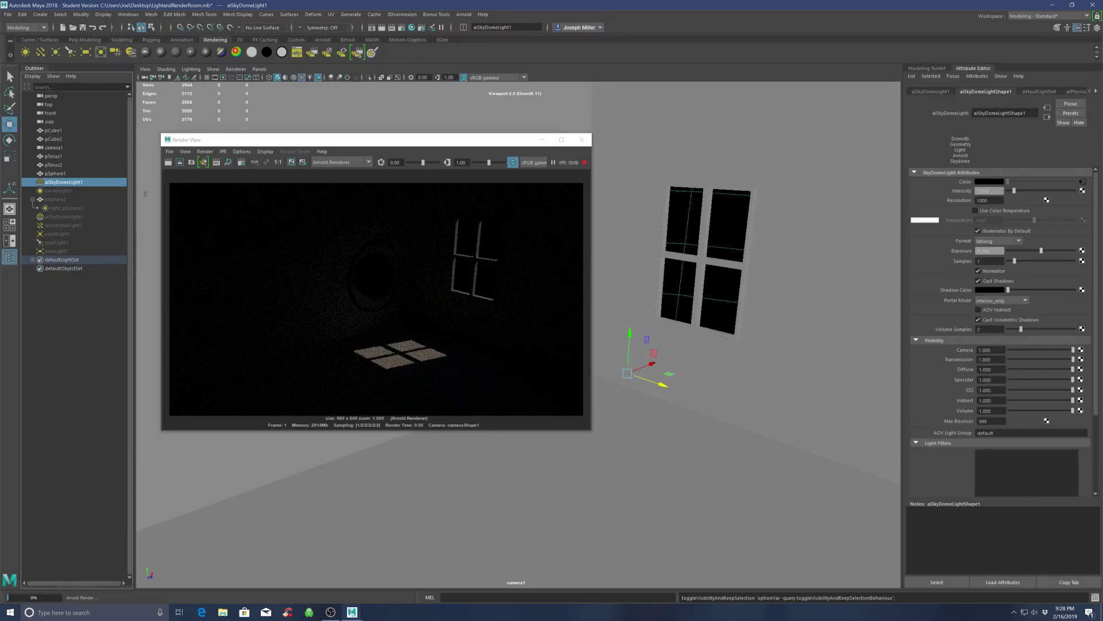
pyautogui.press('e')
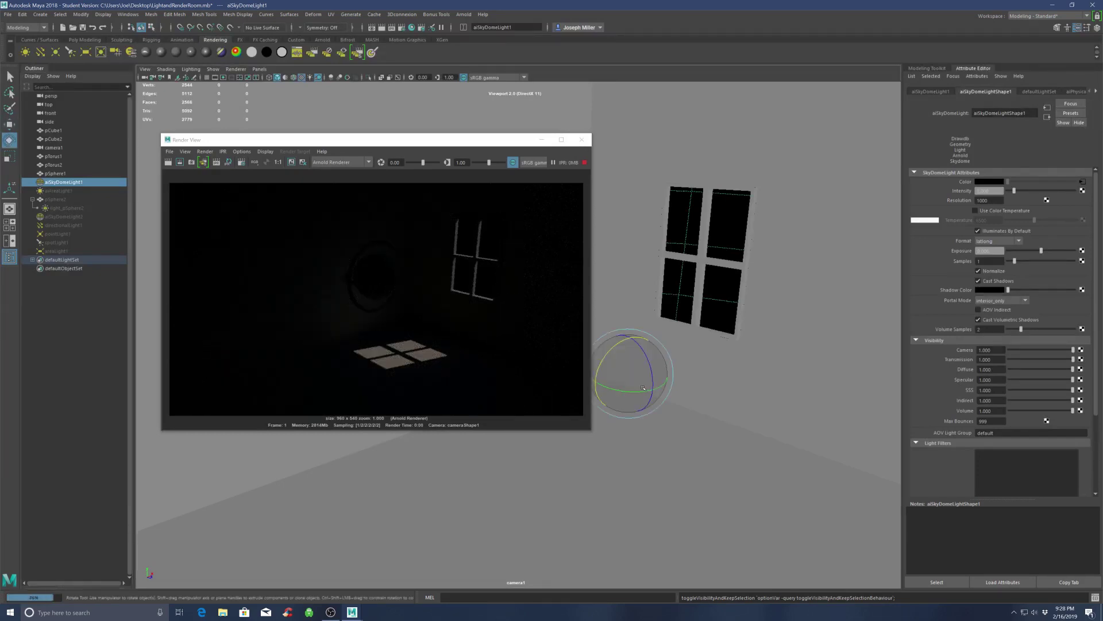
pyautogui.moveTo(643, 388); pyautogui.dragTo(614, 345)
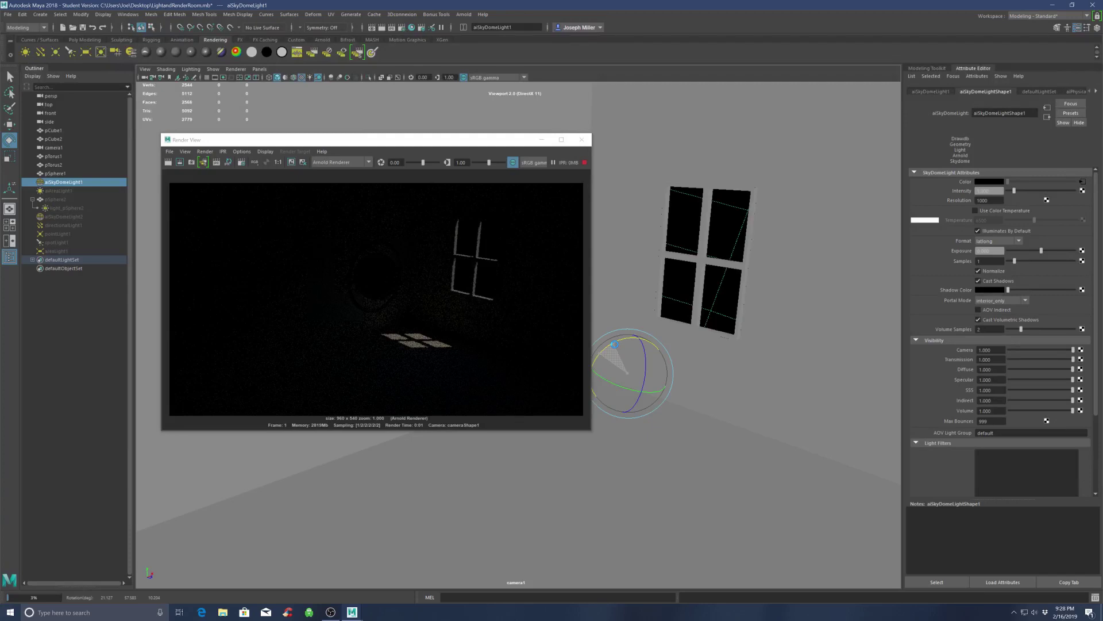
pyautogui.moveTo(614, 345); pyautogui.dragTo(622, 387)
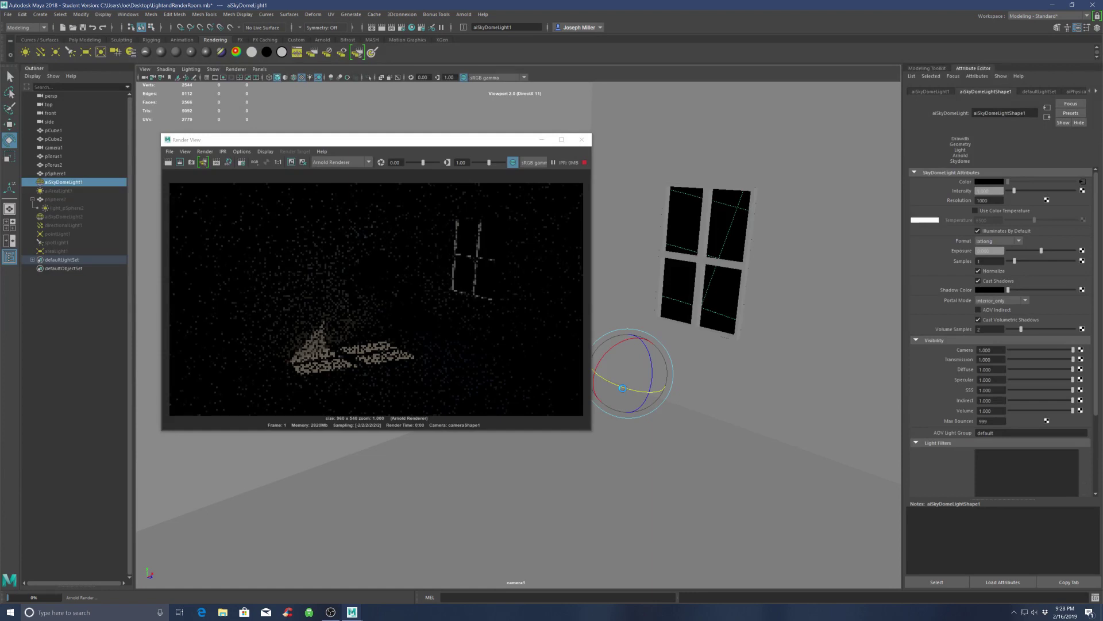
# Step: Compare the lighting of aiAreaLight1 and aiSkyDomeLight1 by toggling their visibility, and hide both lights
pyautogui.click(58, 190)
pyautogui.press('h')
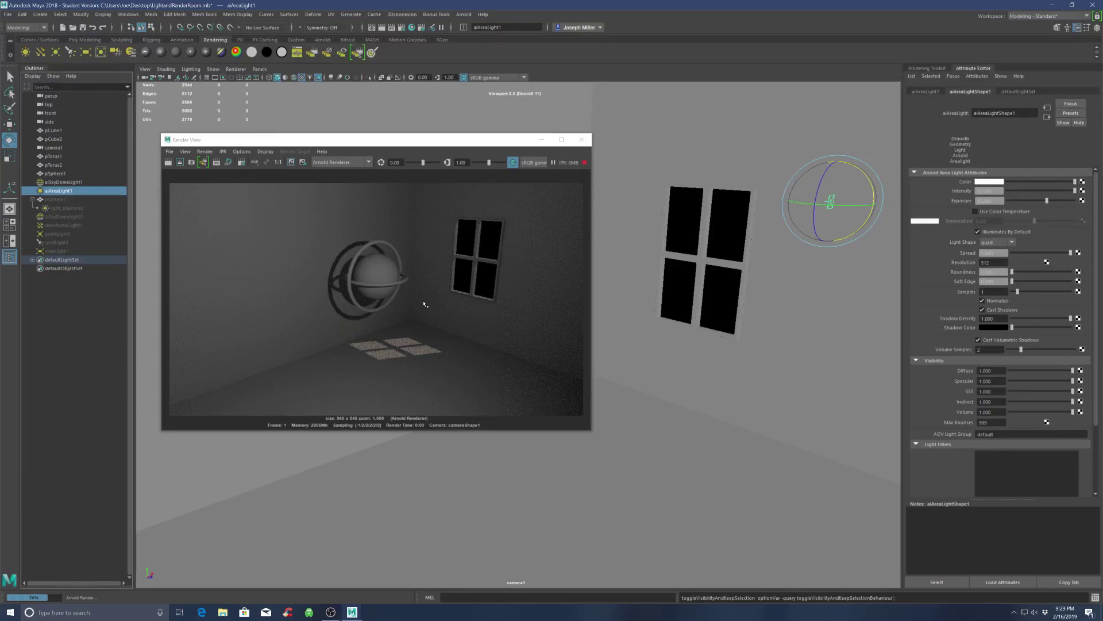
pyautogui.click(65, 182)
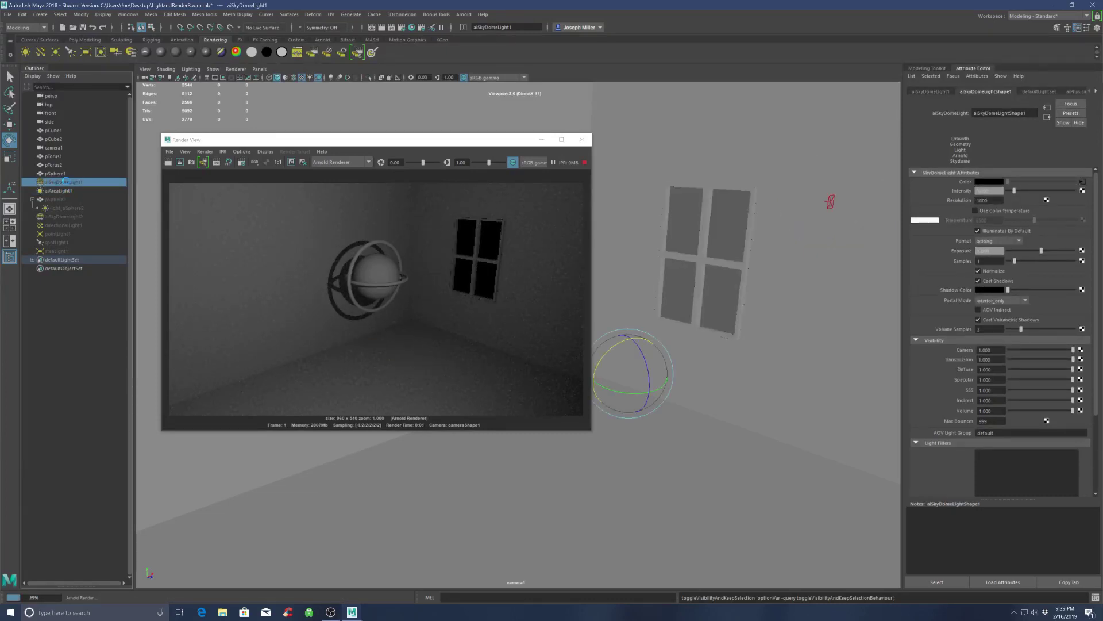
pyautogui.click(410, 272)
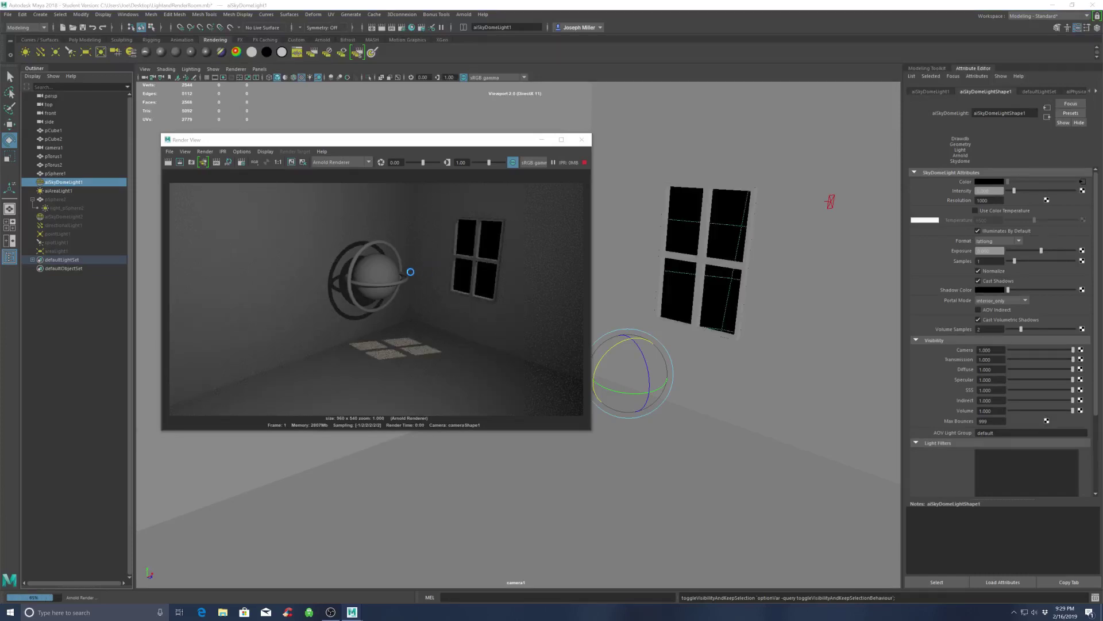
pyautogui.click(66, 190)
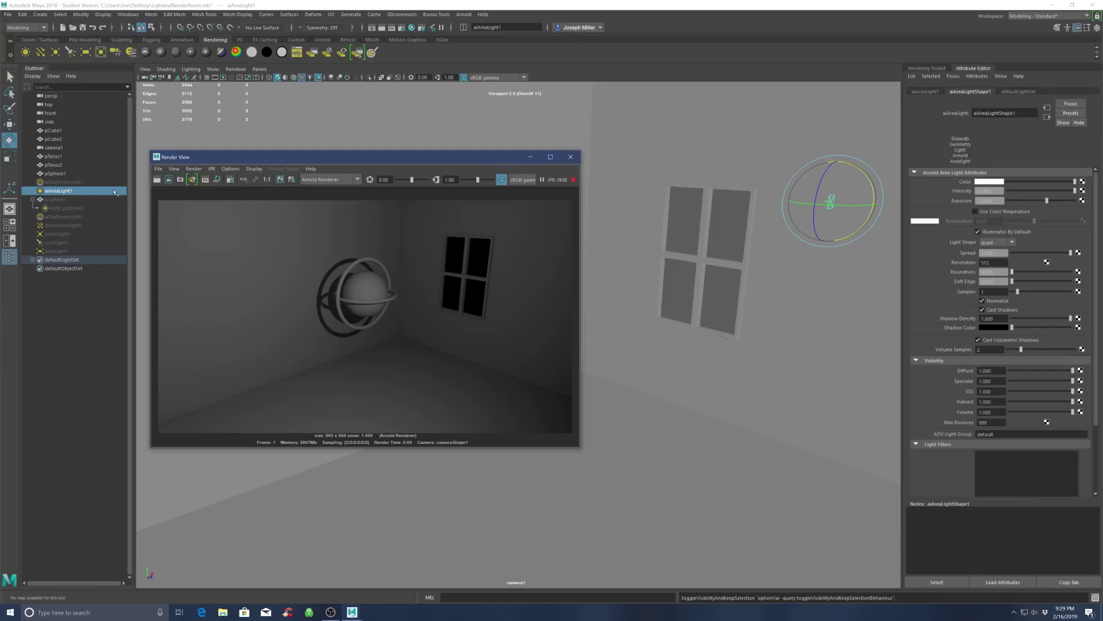
pyautogui.press('h')
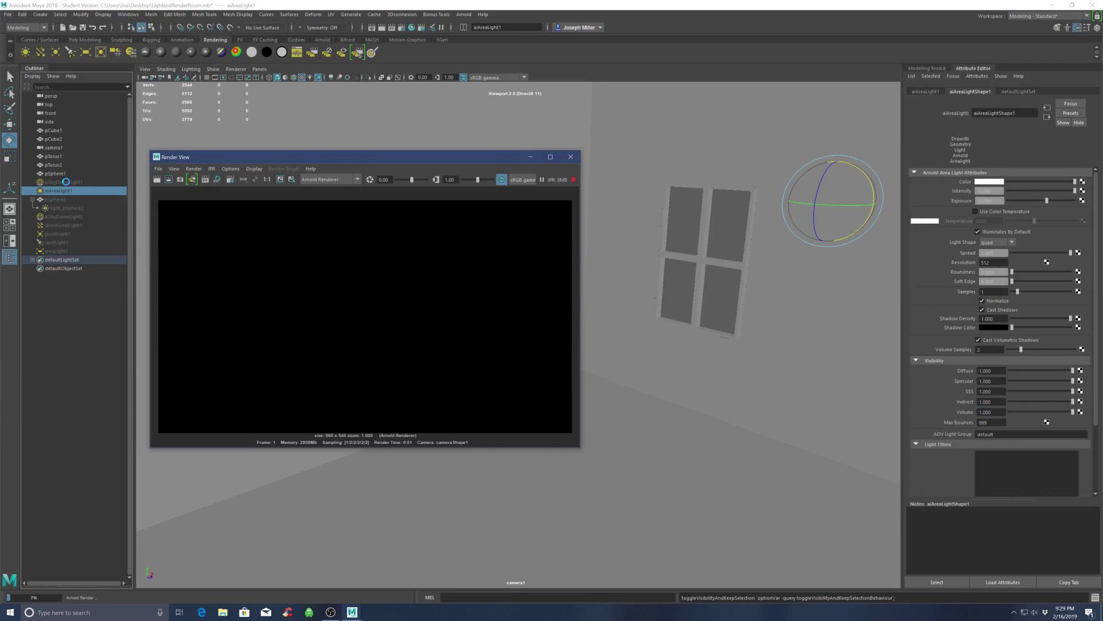
# Step: Unhide aiSkyDomeLight1 to light the render on its own, and lower its intensity
pyautogui.click(66, 182)
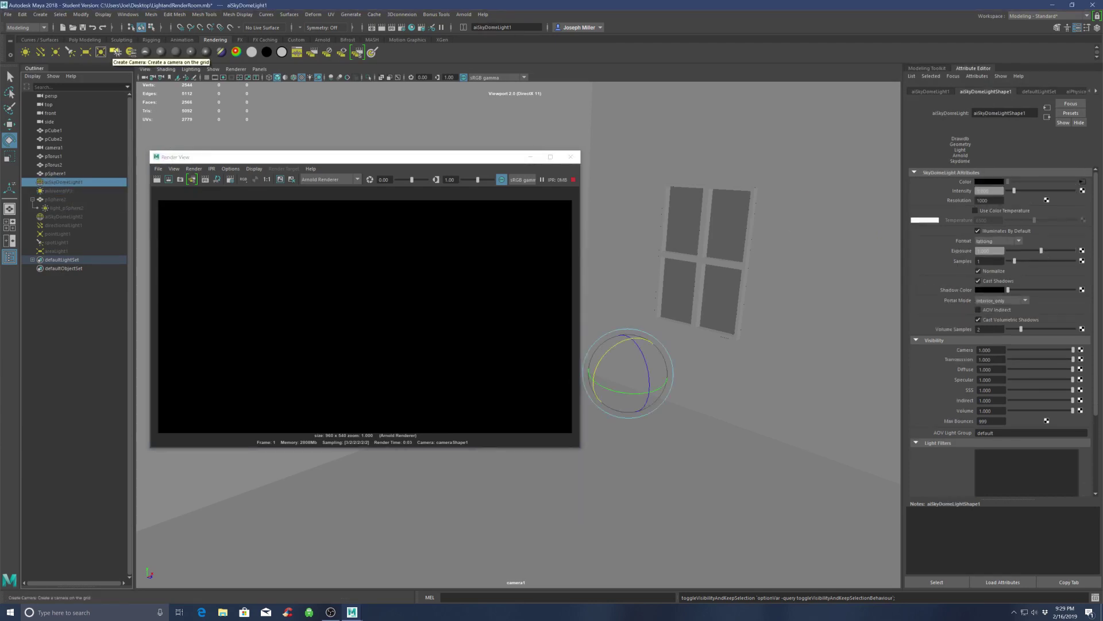
pyautogui.click(322, 40)
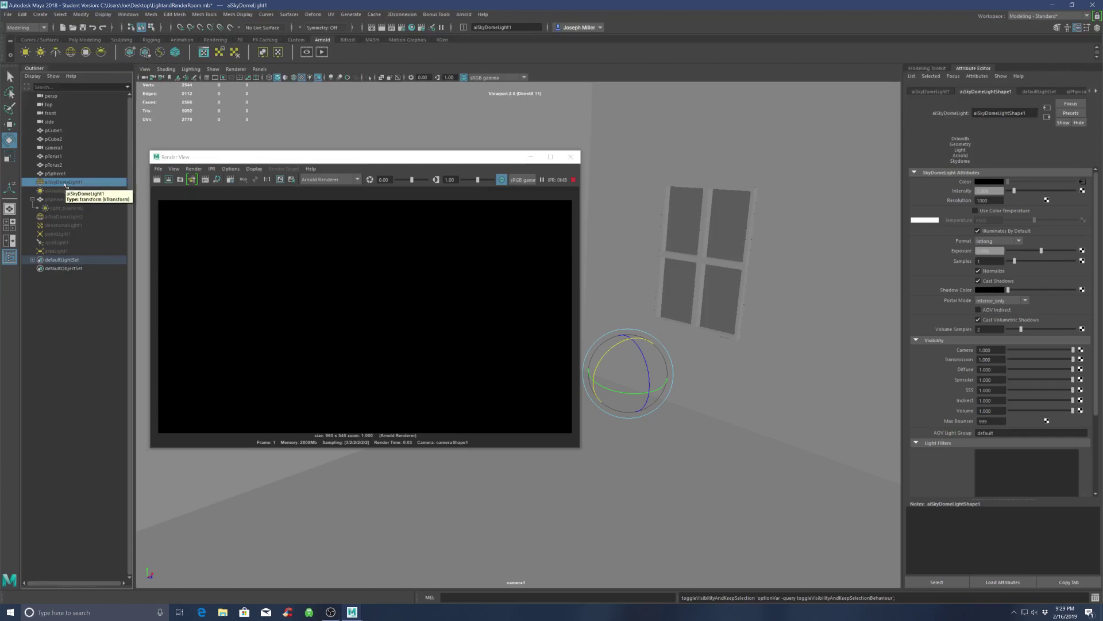
pyautogui.click(563, 304)
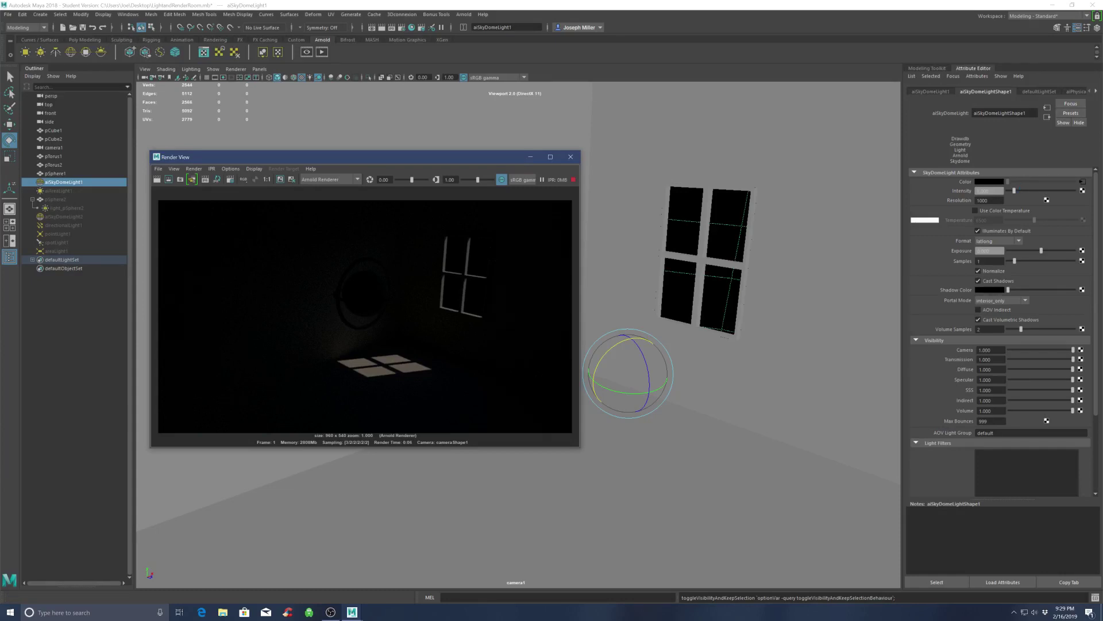
pyautogui.moveTo(1014, 191)
pyautogui.mouseDown()
pyautogui.moveTo(1055, 190)
pyautogui.moveTo(993, 194)
pyautogui.mouseUp()
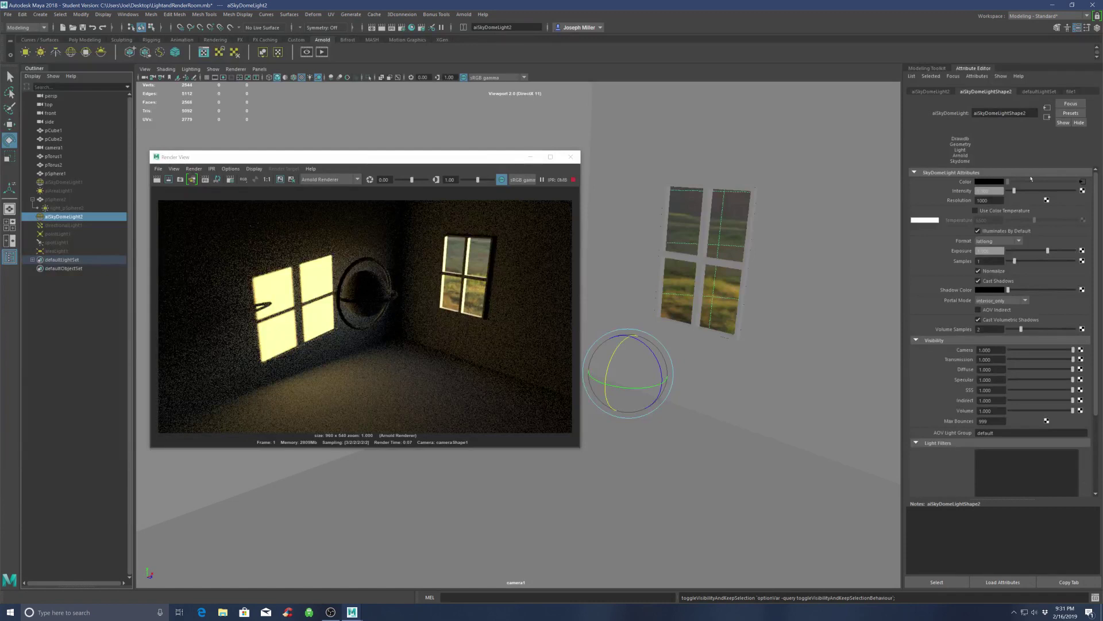
# Step: Replace the image in aiSkyDomeLight2's color texture with tiergarten_8k.hdr from the 2019_DownloadSORT folder
pyautogui.click(1083, 183)
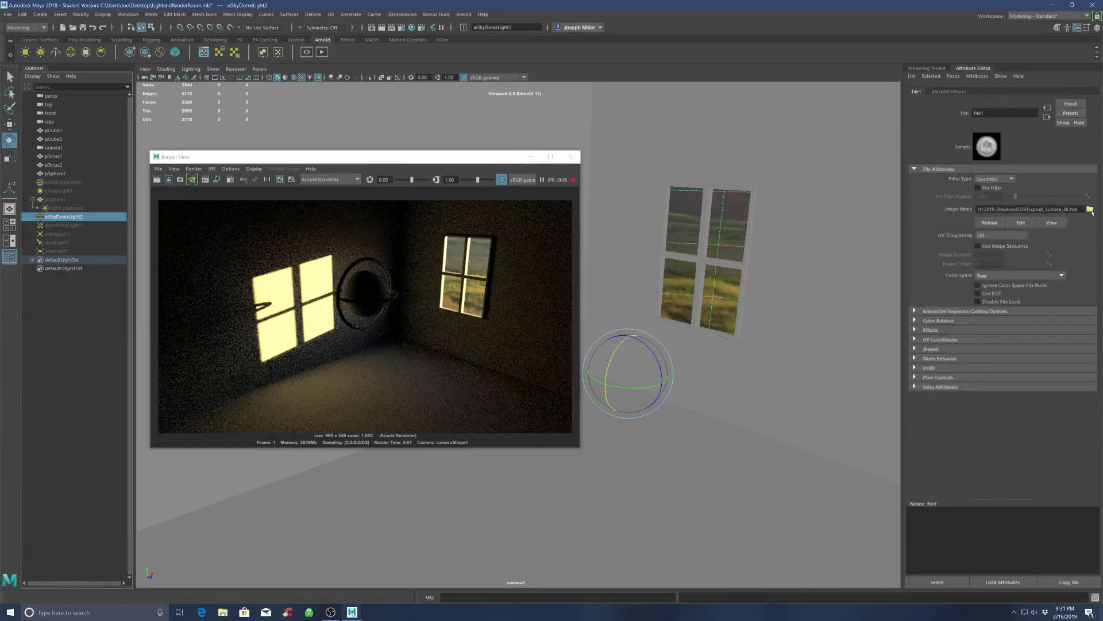
pyautogui.click(1090, 209)
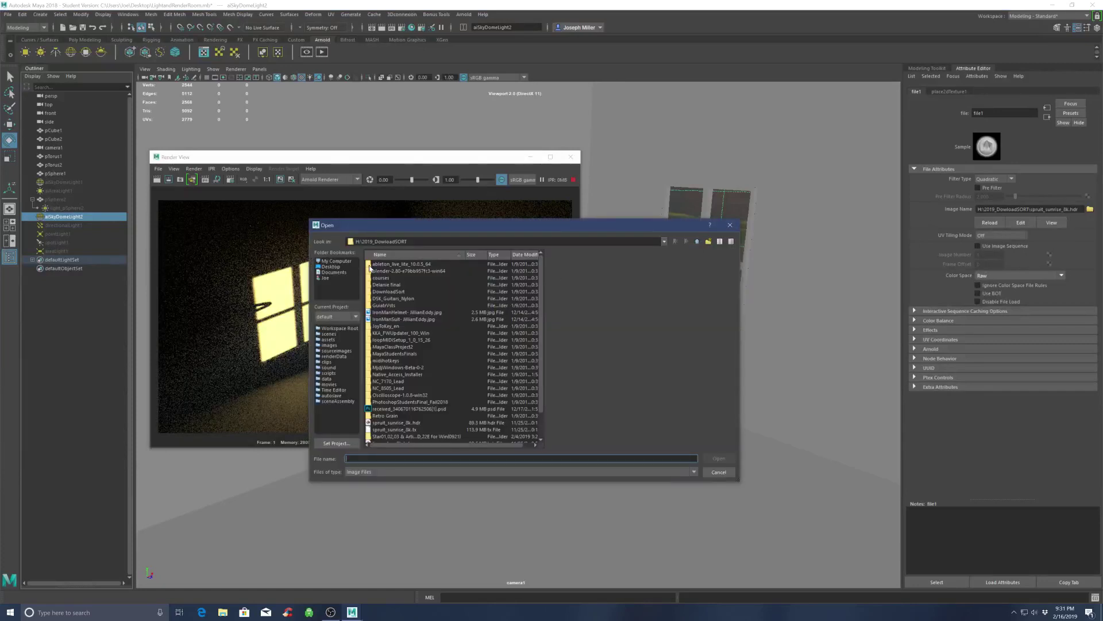
pyautogui.scroll(-2, 442, 386)
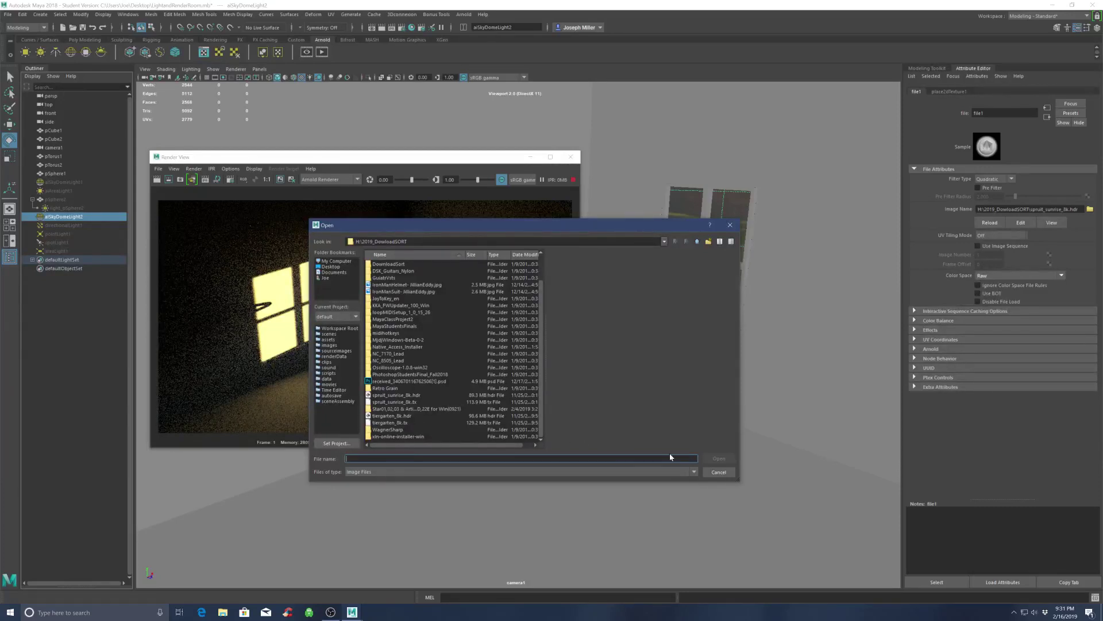
pyautogui.doubleClick(387, 416)
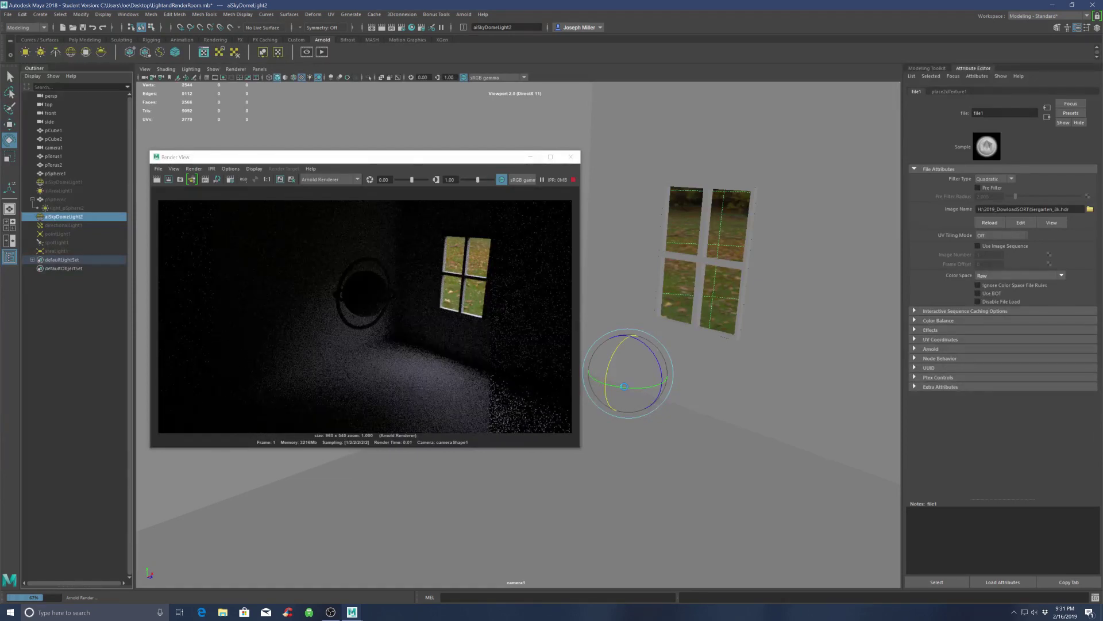
# Step: Rotate aiSkyDomeLight2 through several orientations to change which part of the tiergarten image lights the room through the window
pyautogui.moveTo(624, 386); pyautogui.dragTo(605, 359)
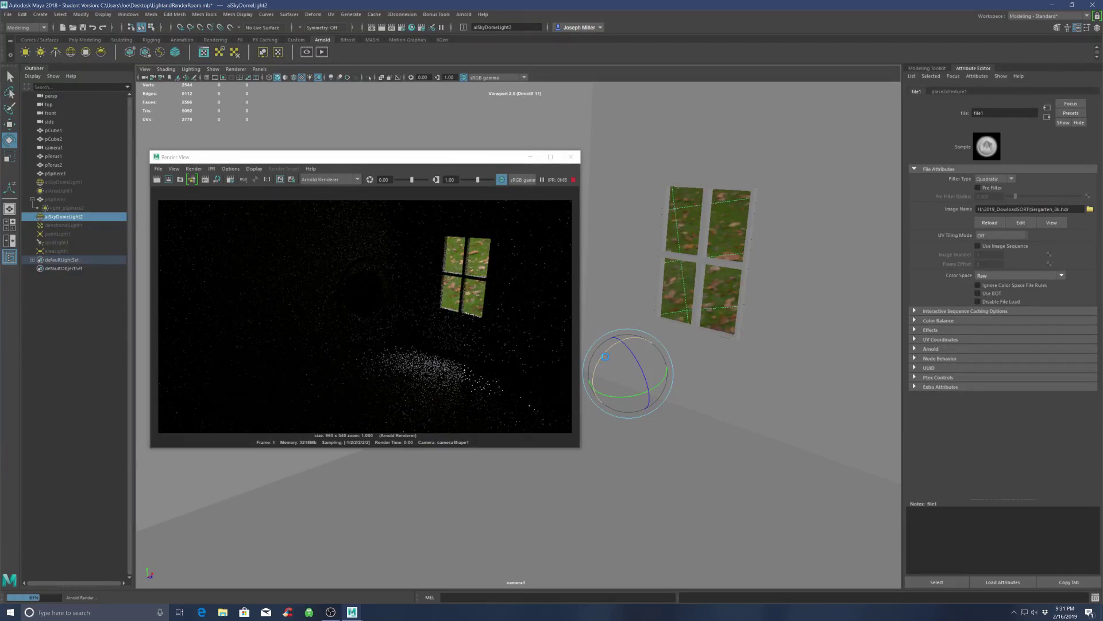
pyautogui.moveTo(605, 356); pyautogui.dragTo(635, 380)
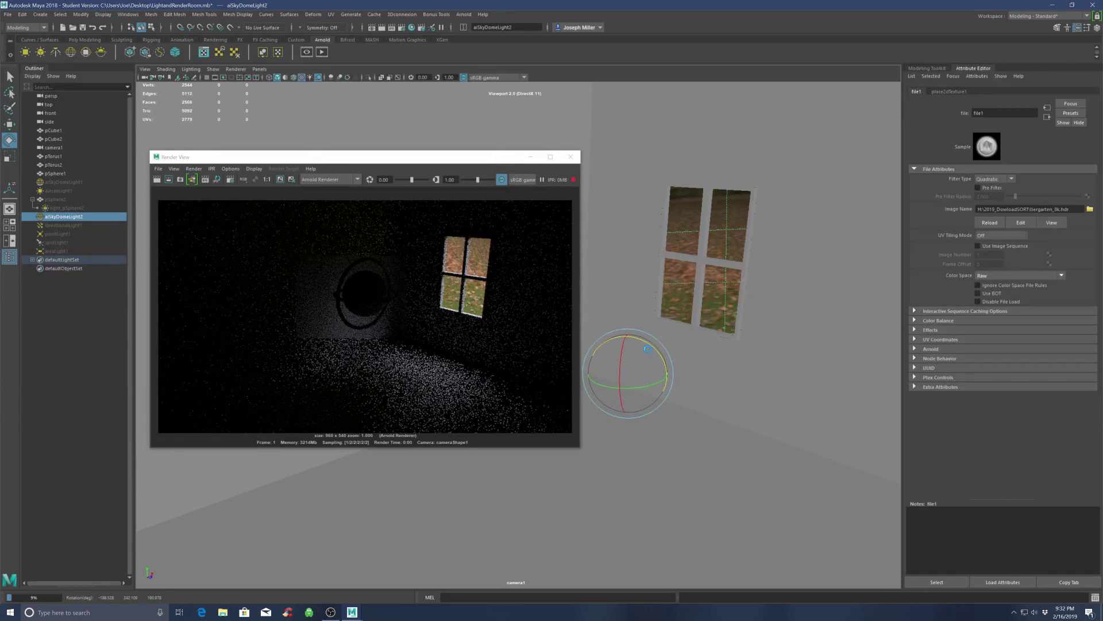
pyautogui.moveTo(648, 349); pyautogui.dragTo(647, 386)
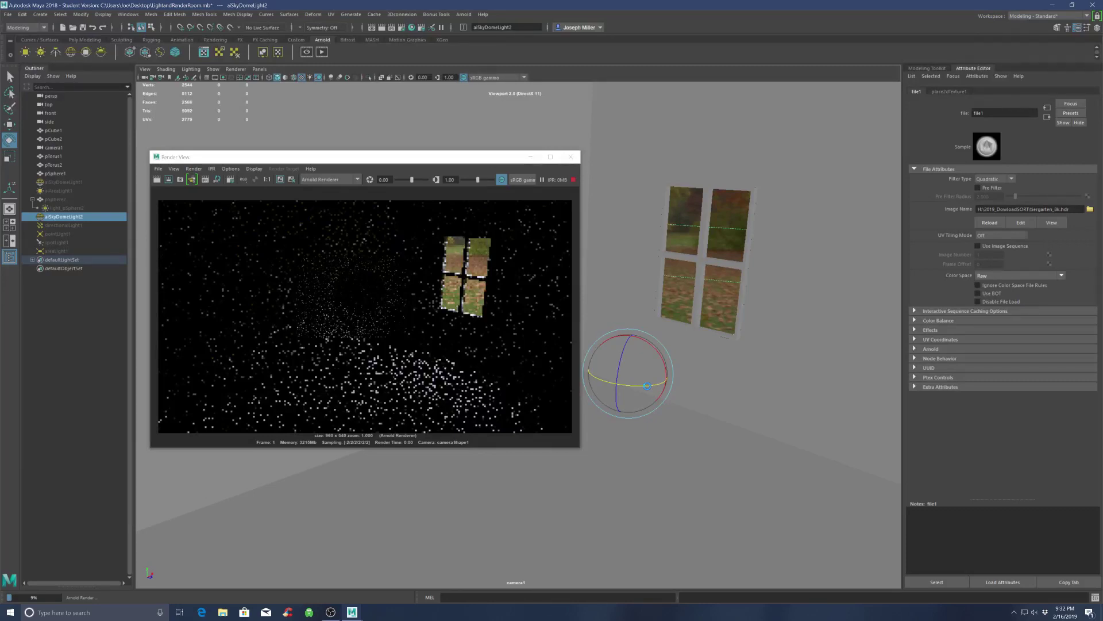
pyautogui.moveTo(647, 386); pyautogui.dragTo(775, 305)
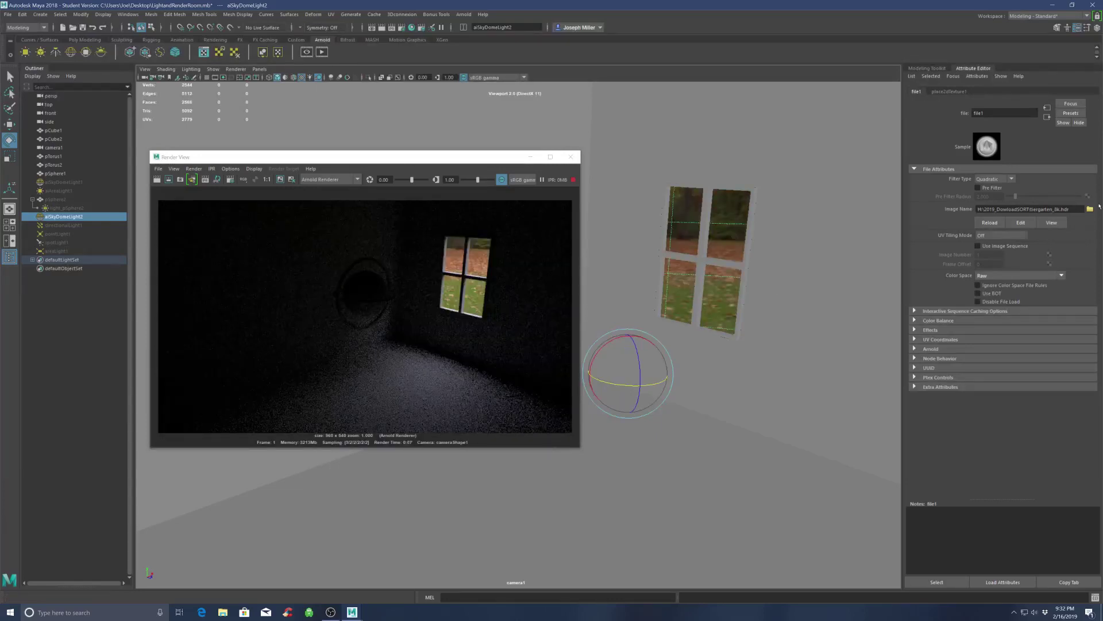
# Step: Replace the image in aiSkyDomeLight2's color texture with spruit_sunrise_8k.hdr from the 2019_DownloadSORT folder
pyautogui.click(1089, 209)
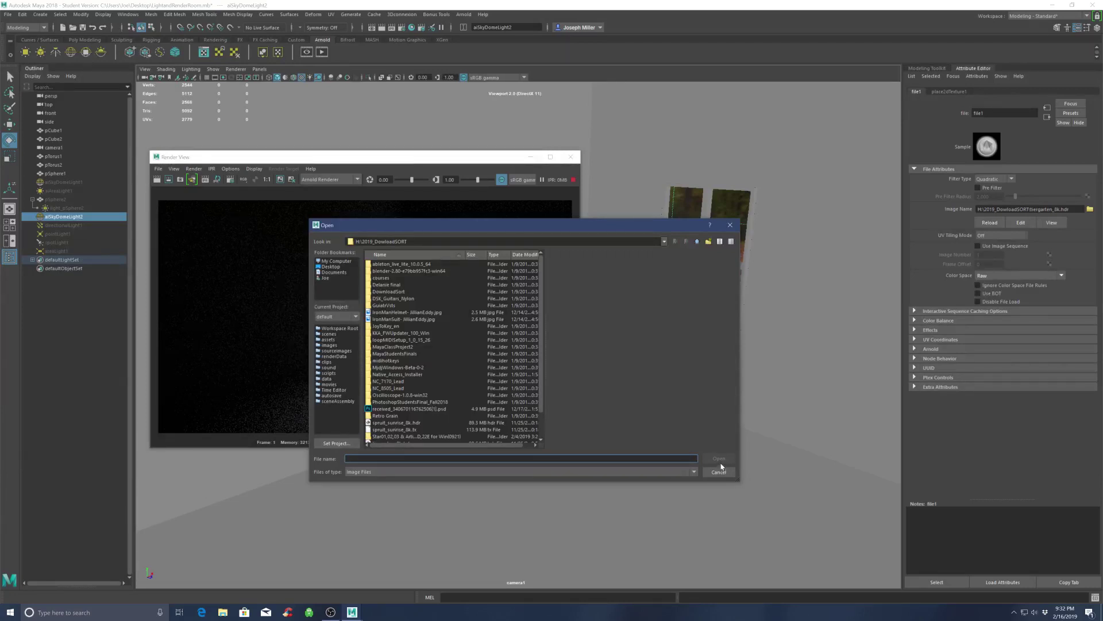
pyautogui.click(397, 422)
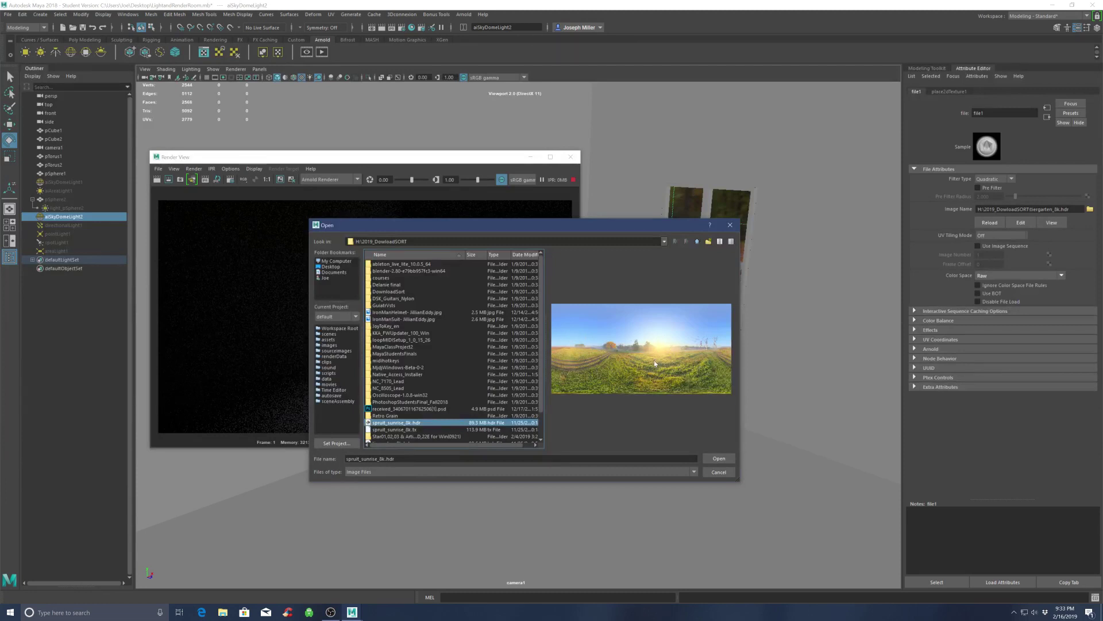
pyautogui.click(723, 462)
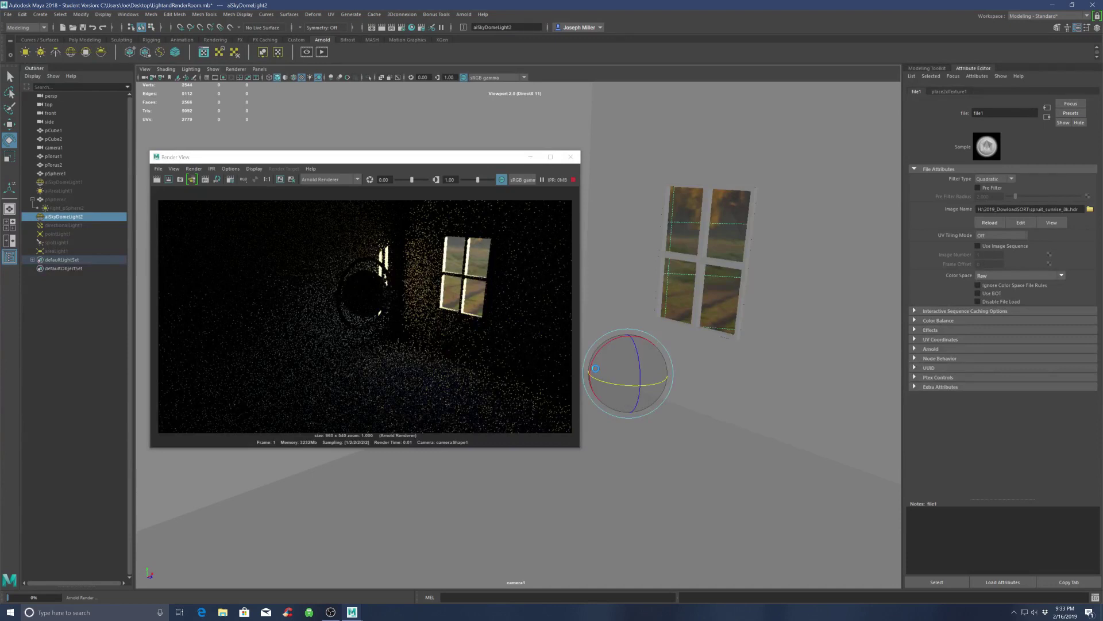
# Step: Rotate aiSkyDomeLight2 until the sunrise casts the window's pattern onto the wall beside the sphere, and hide the light
pyautogui.moveTo(595, 368); pyautogui.dragTo(629, 387)
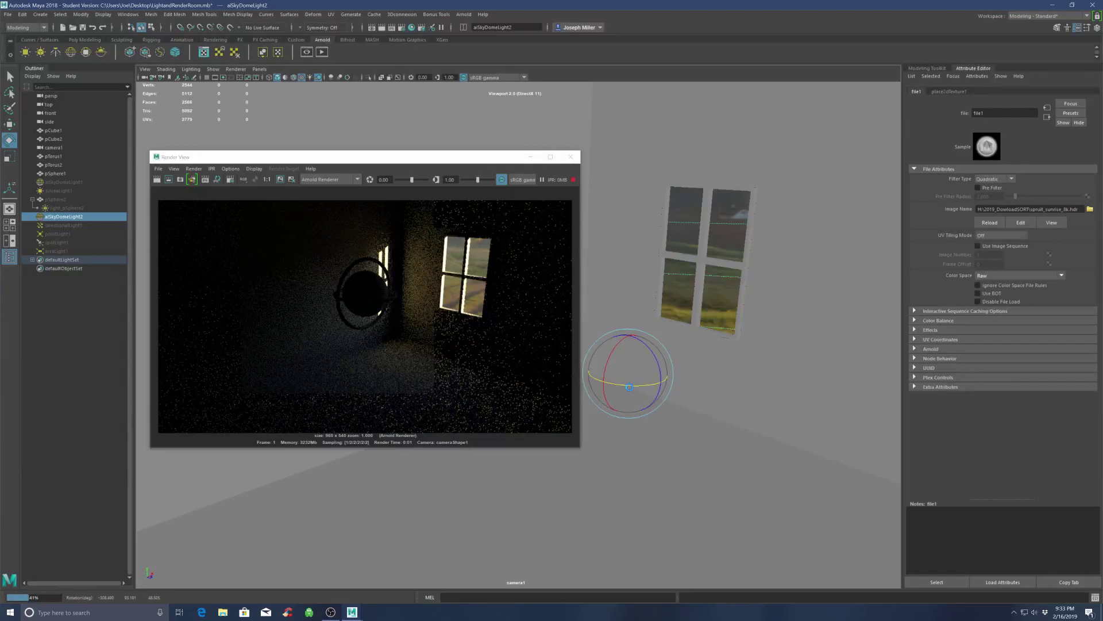
pyautogui.moveTo(629, 387); pyautogui.dragTo(611, 355)
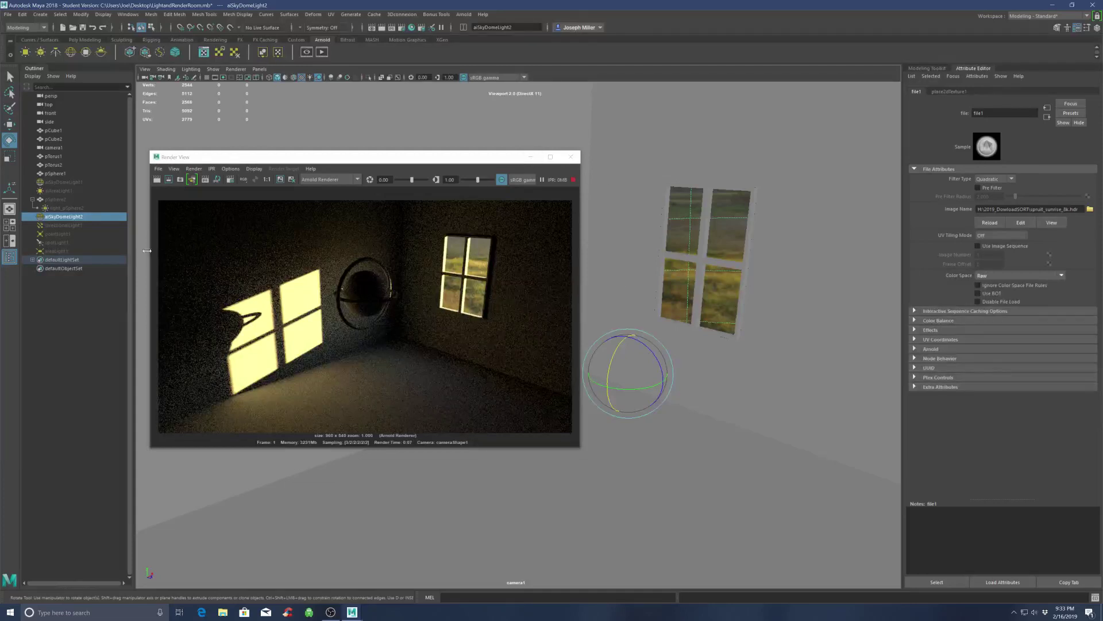
pyautogui.press('h')
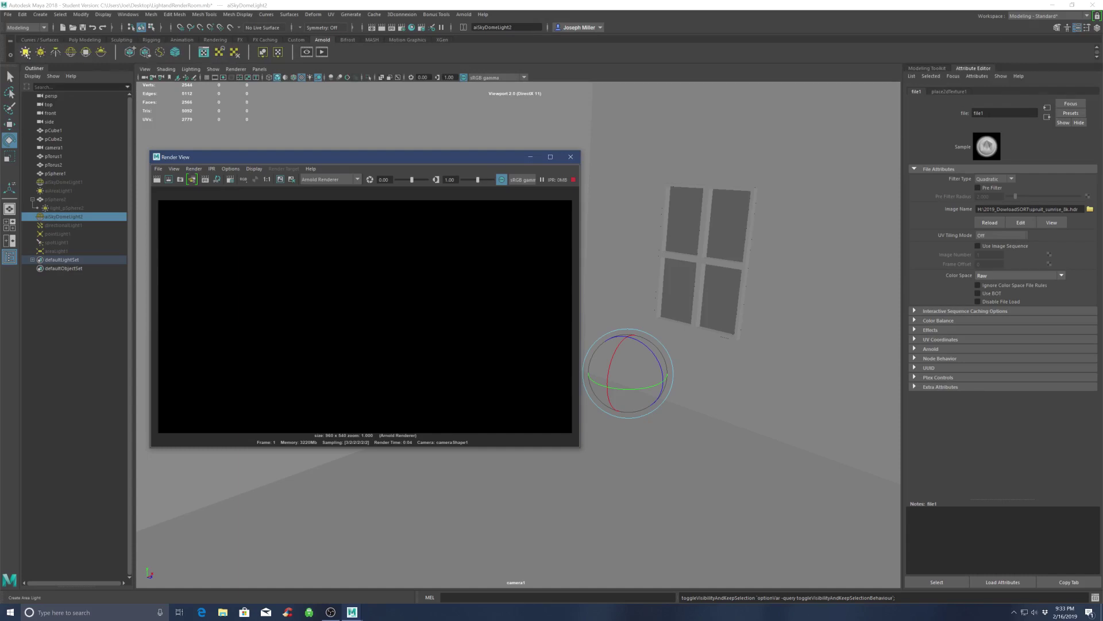
# Step: Unhide areaLight1 and aiSkyDomeLight2 so both light the room in the render
pyautogui.click(323, 41)
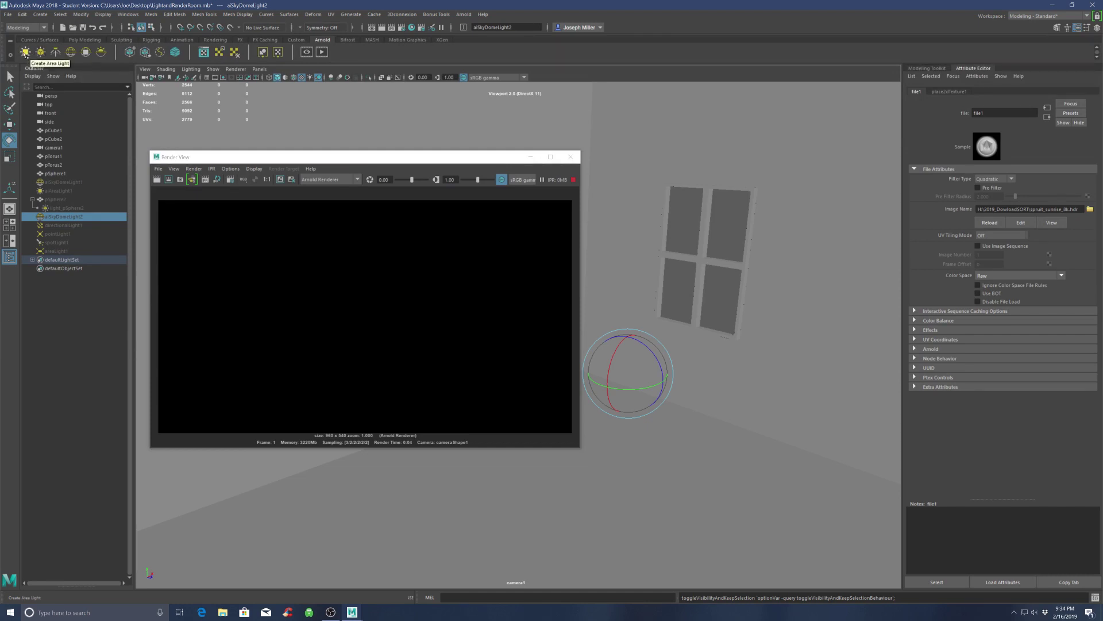
pyautogui.click(60, 252)
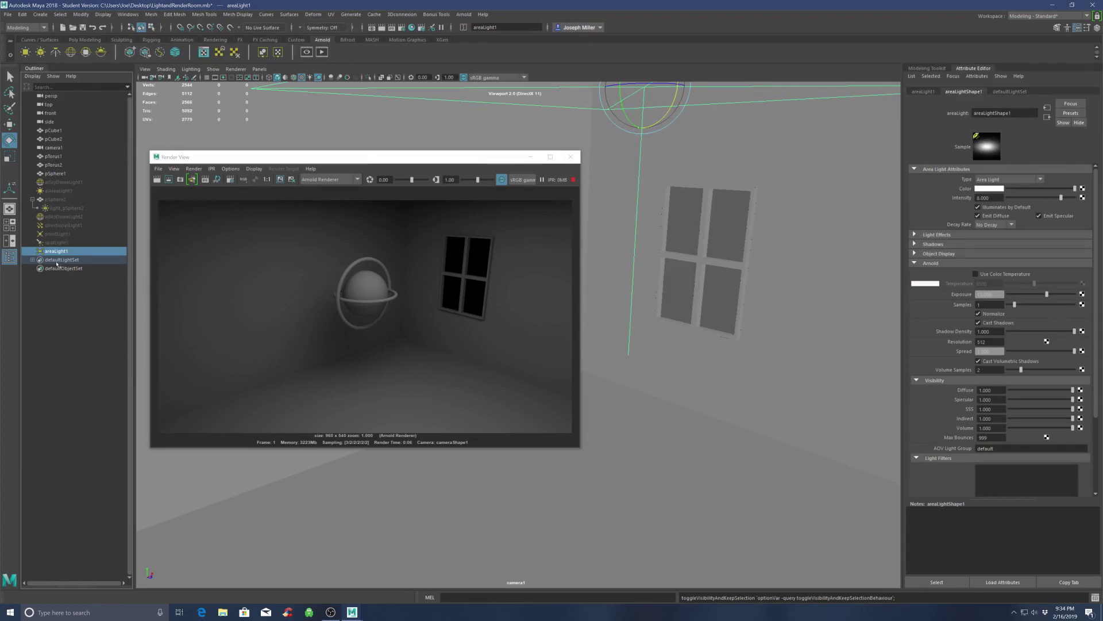
pyautogui.click(62, 217)
pyautogui.press('h')
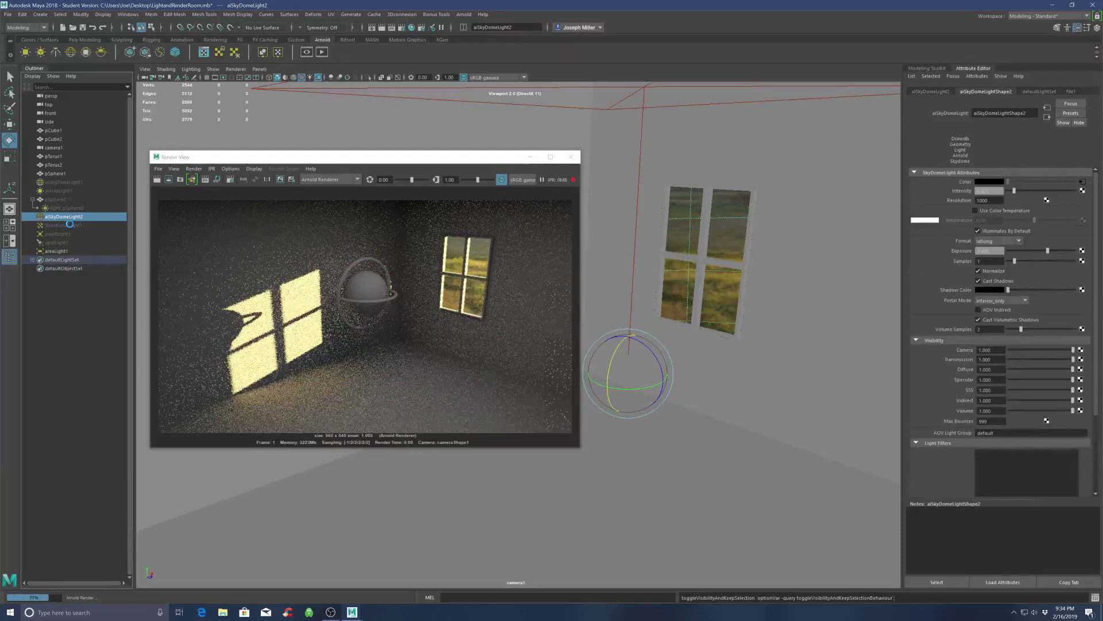
# Step: Compare the render with areaLight1 hidden and shown, and hide aiSkyDomeLight2 to leave areaLight1 on its own
pyautogui.click(61, 251)
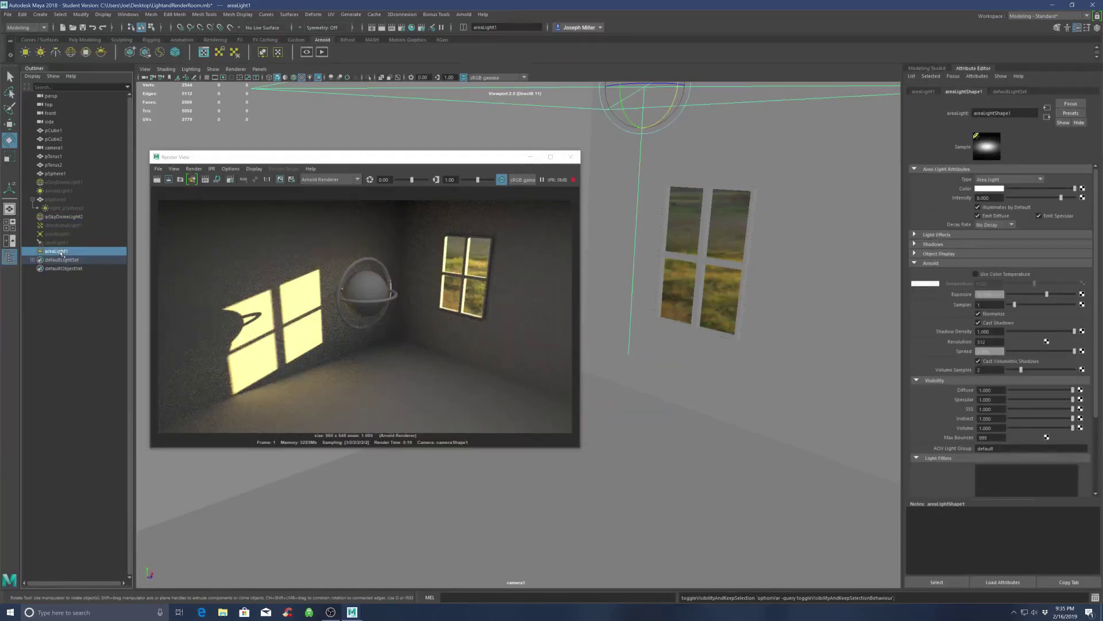
pyautogui.press('h')
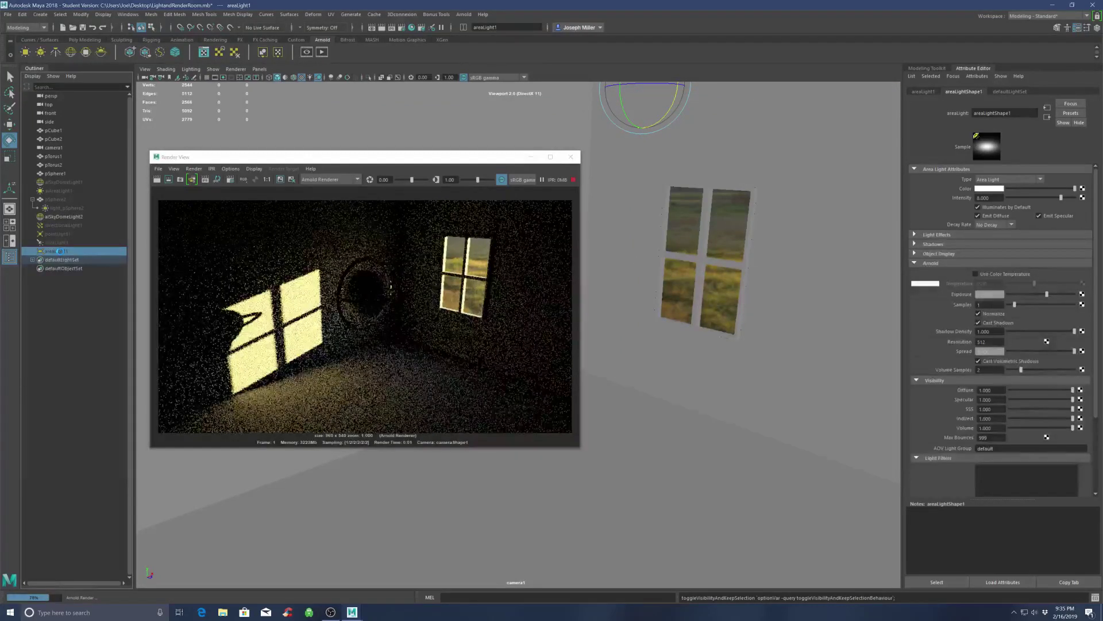
pyautogui.hotkey('shift', 'h')
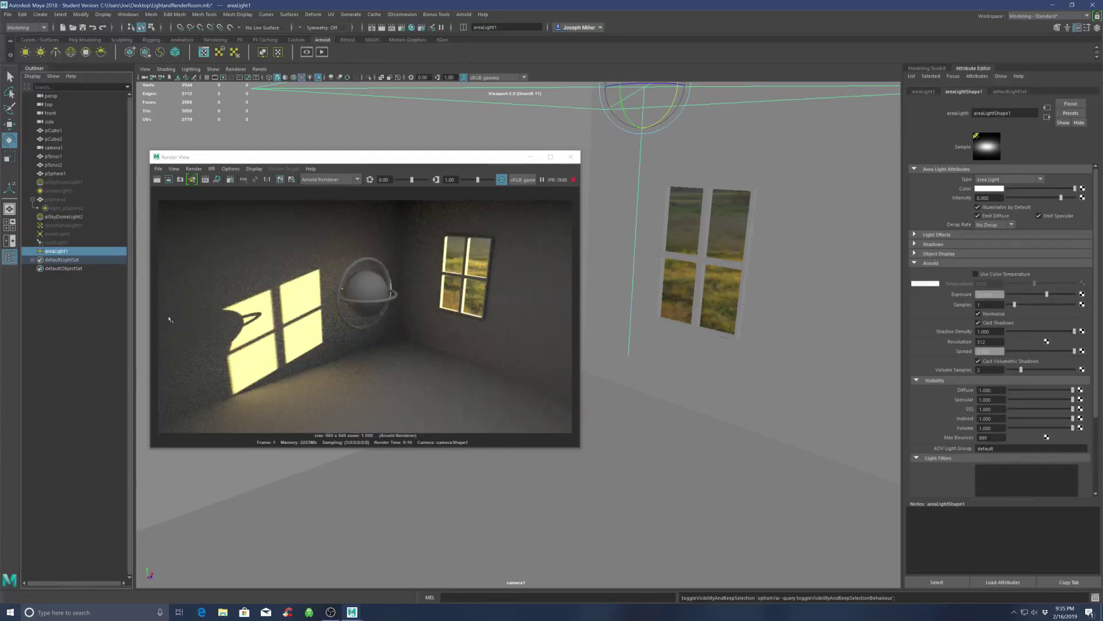
pyautogui.click(62, 217)
pyautogui.press('h')
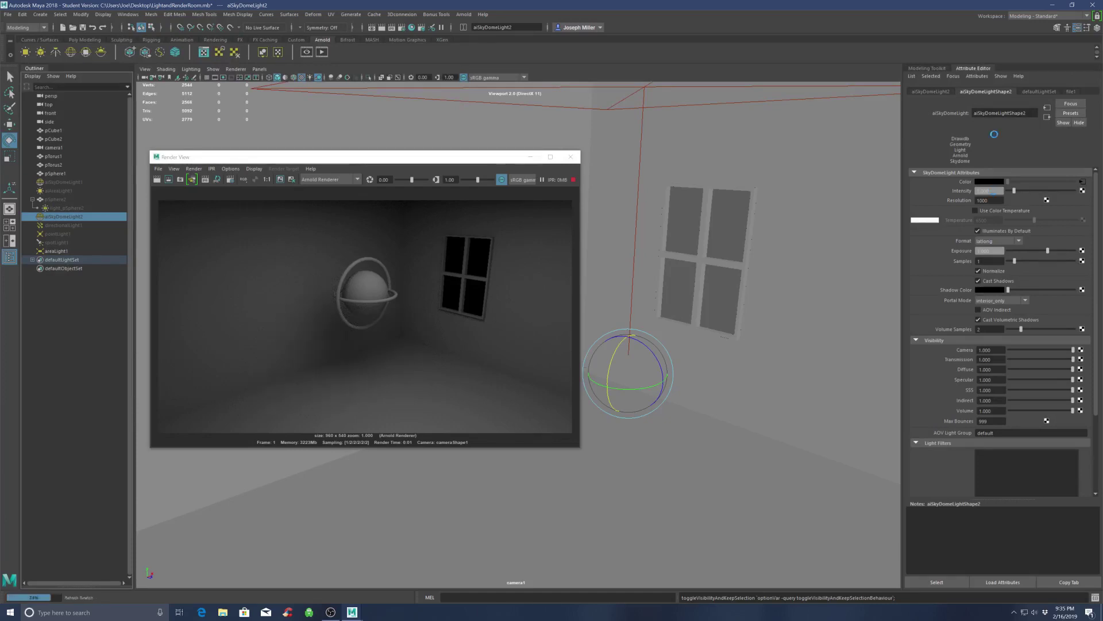
# Step: Preview areaLight1 with red, cyan and pale yellow light colors, and return its color to white
pyautogui.click(80, 251)
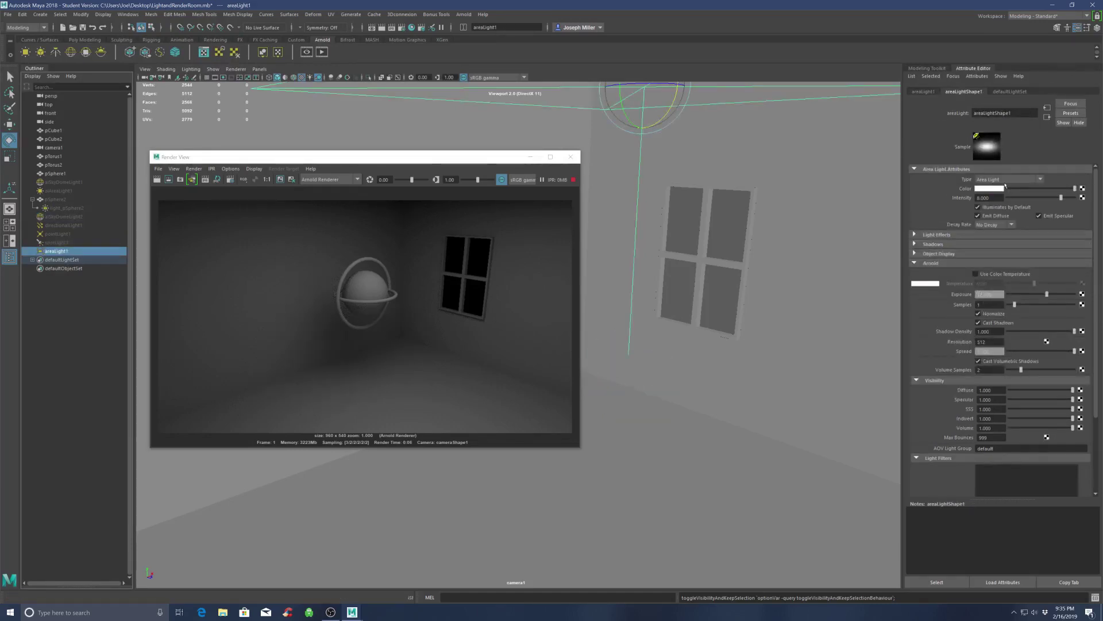
pyautogui.click(988, 197)
pyautogui.click(988, 190)
pyautogui.click(988, 190)
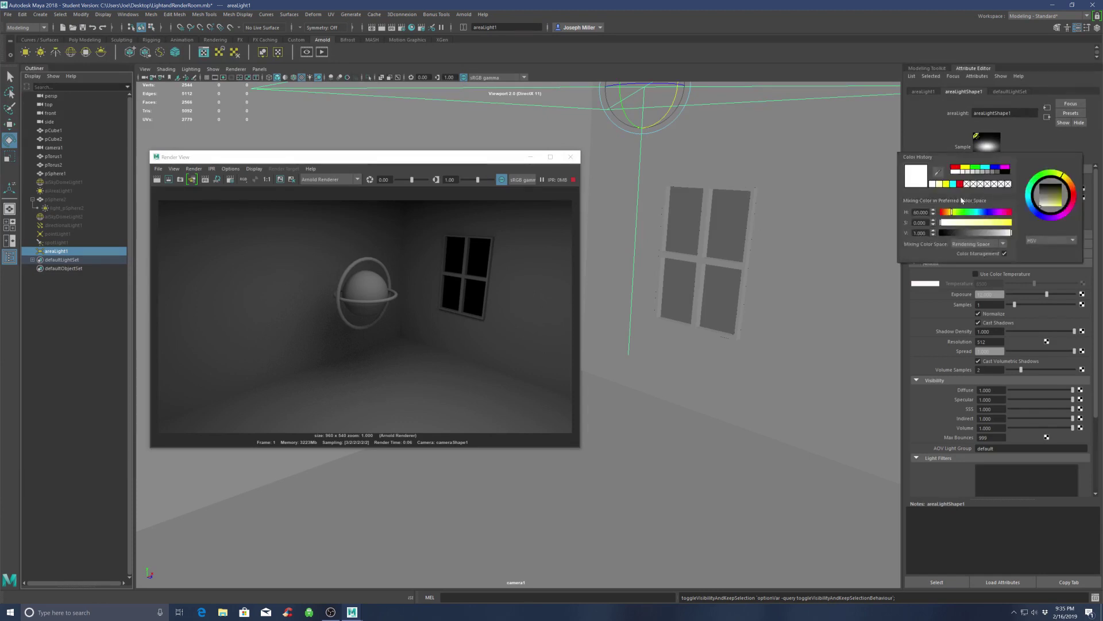
pyautogui.click(959, 183)
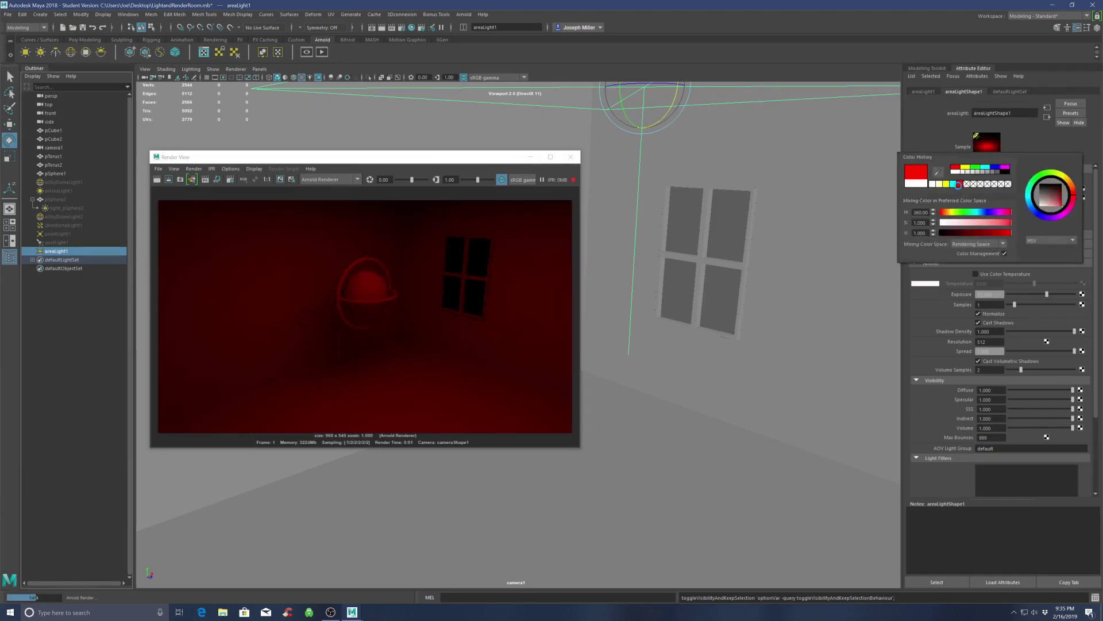
pyautogui.click(952, 183)
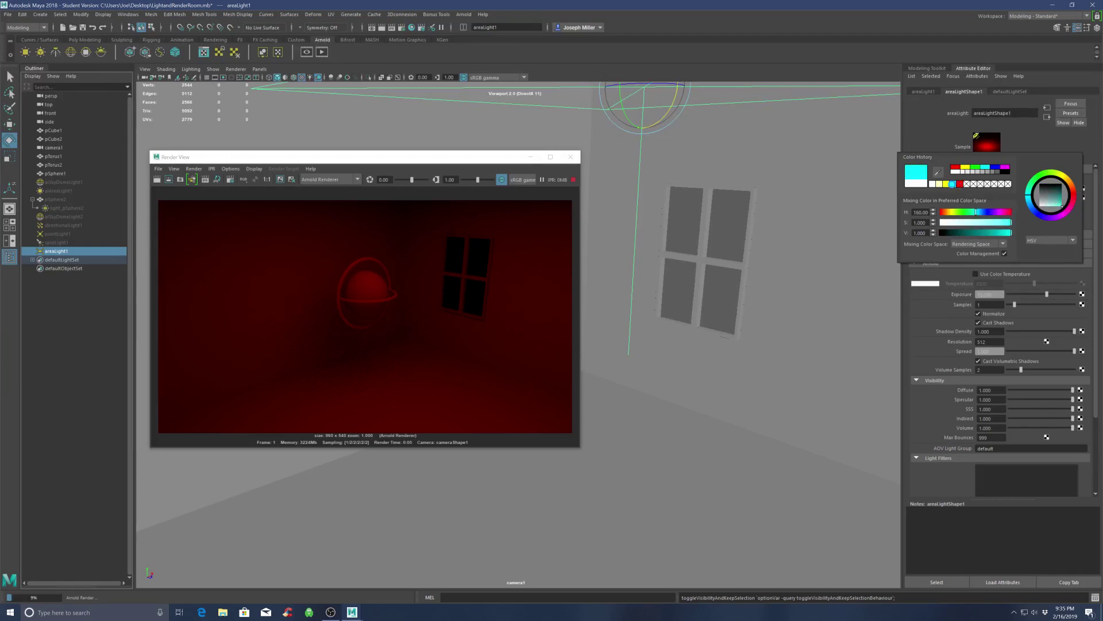
pyautogui.click(939, 184)
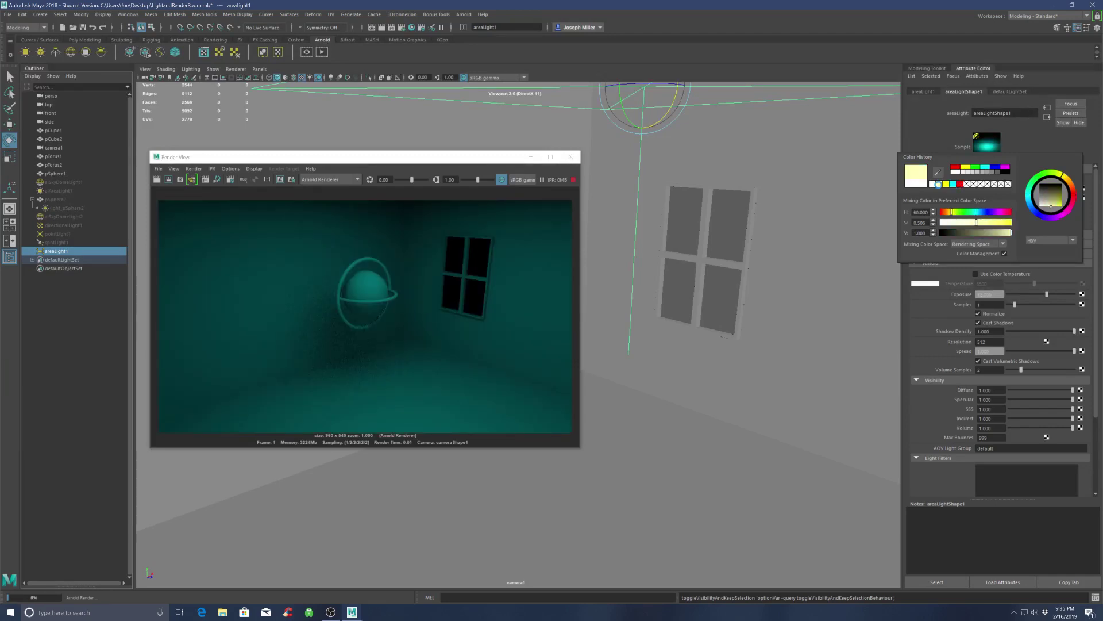
pyautogui.click(932, 184)
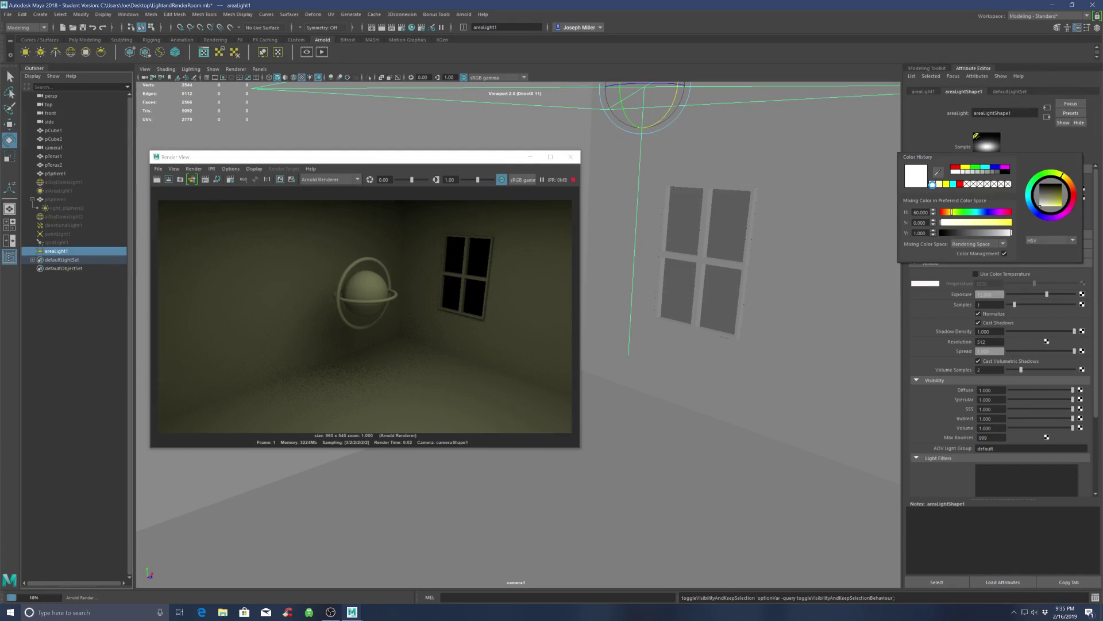
pyautogui.click(932, 184)
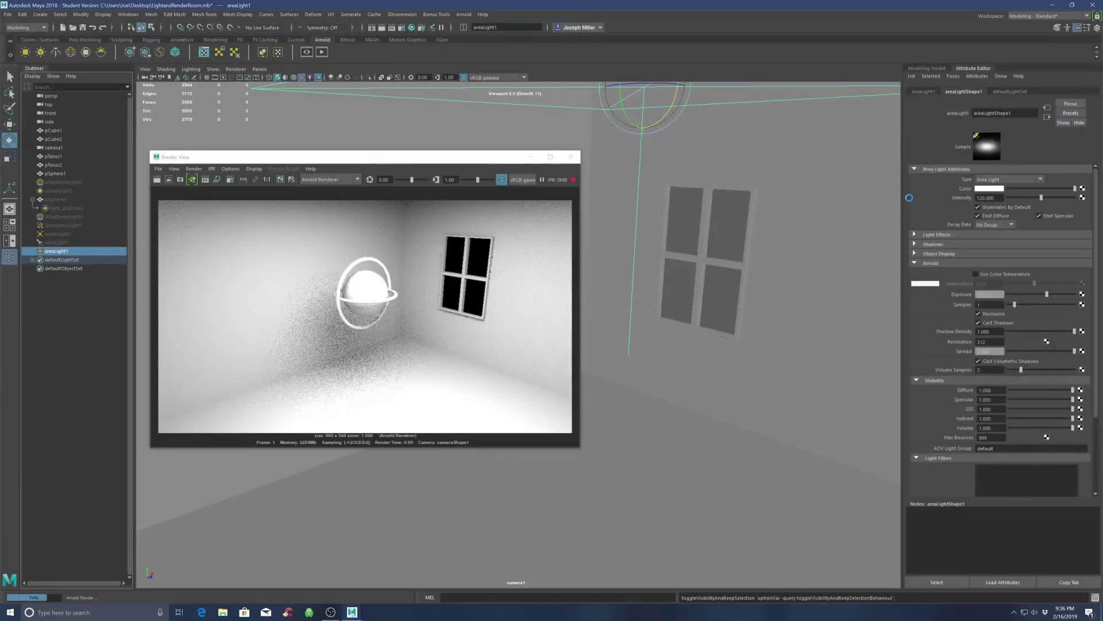
# Step: Undo the last intensity change on areaLight1, set its intensity to 1 and lower its Arnold exposure
pyautogui.hotkey('ctrl', 'z')
pyautogui.press('Return')
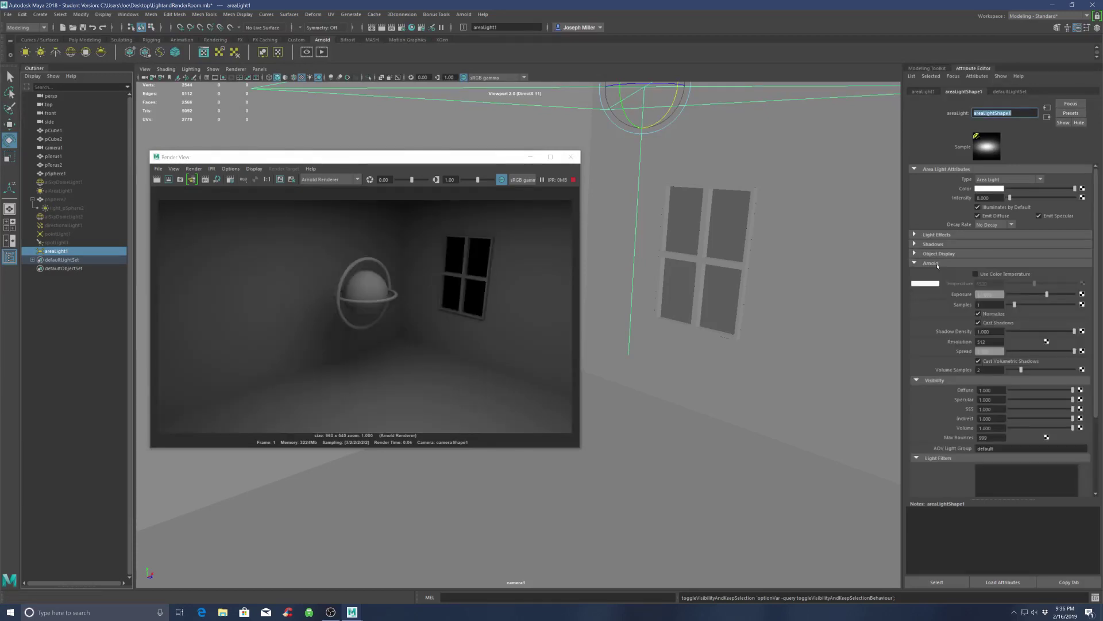
pyautogui.press('Tab')
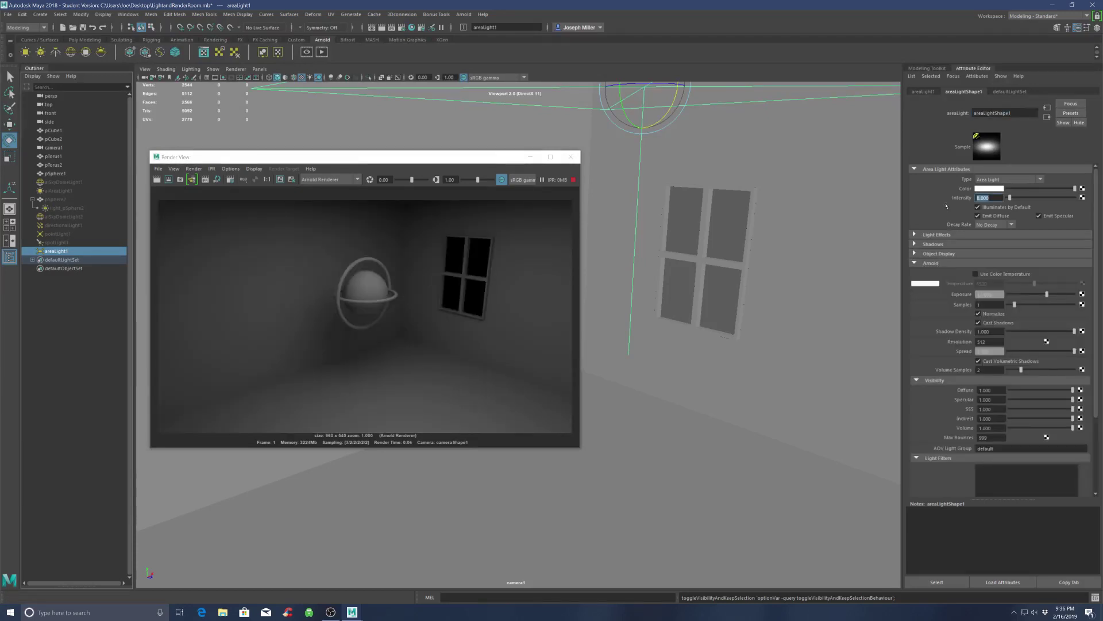
pyautogui.write('1')
pyautogui.press('Tab')
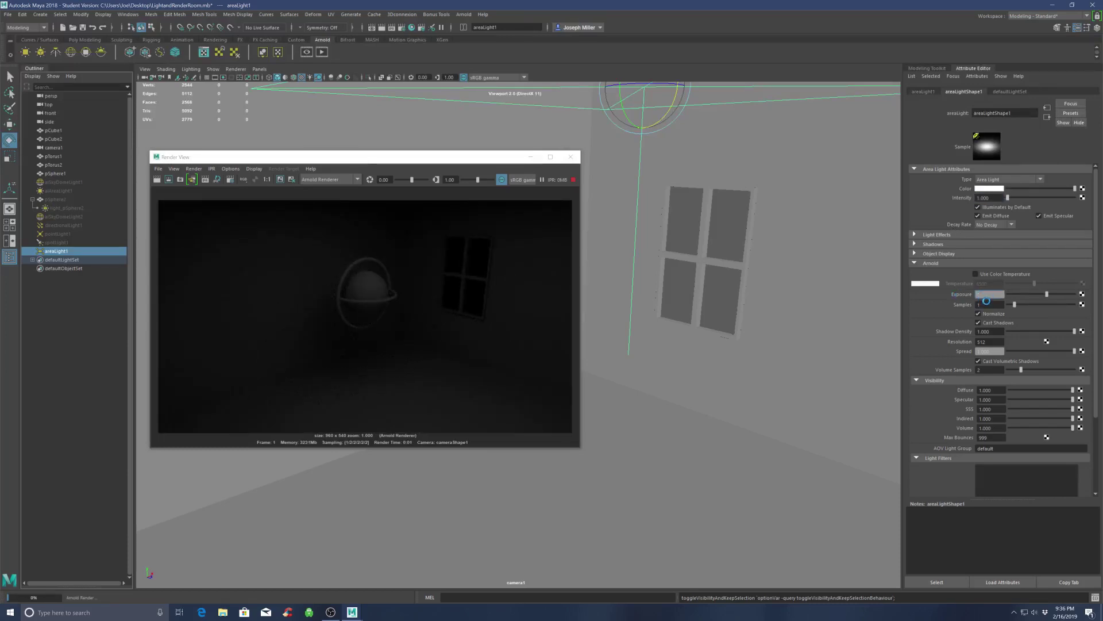
pyautogui.press('Tab')
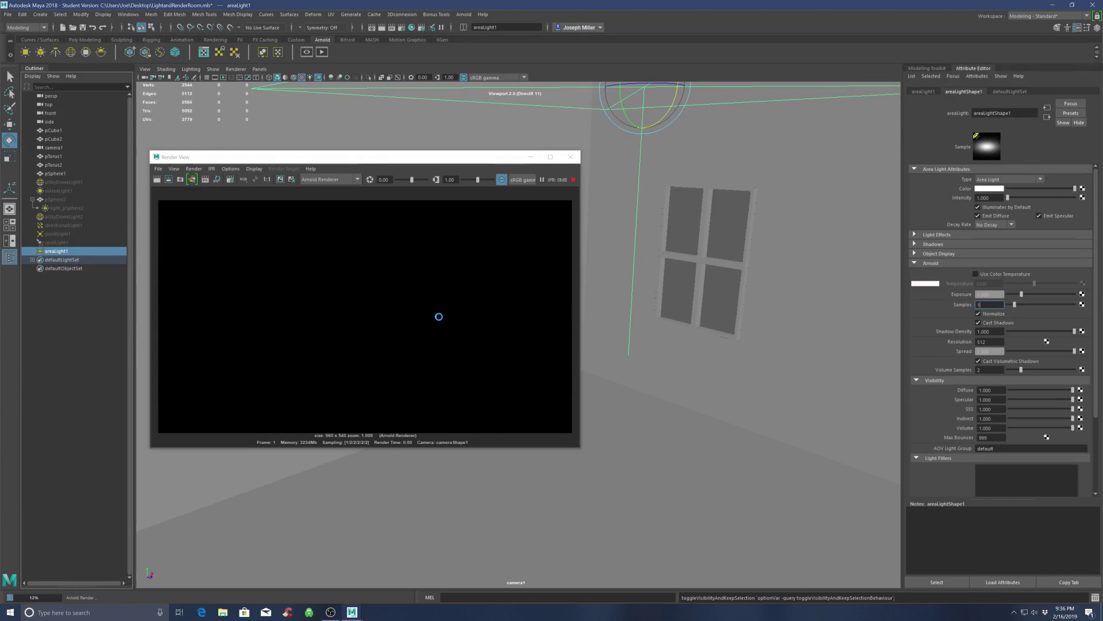
# Step: Set areaLight1's intensity to 125 and raise its Arnold exposure to brighten the room
pyautogui.click(980, 198)
pyautogui.write('125')
pyautogui.press('Return')
pyautogui.moveTo(936, 293); pyautogui.dragTo(935, 283)
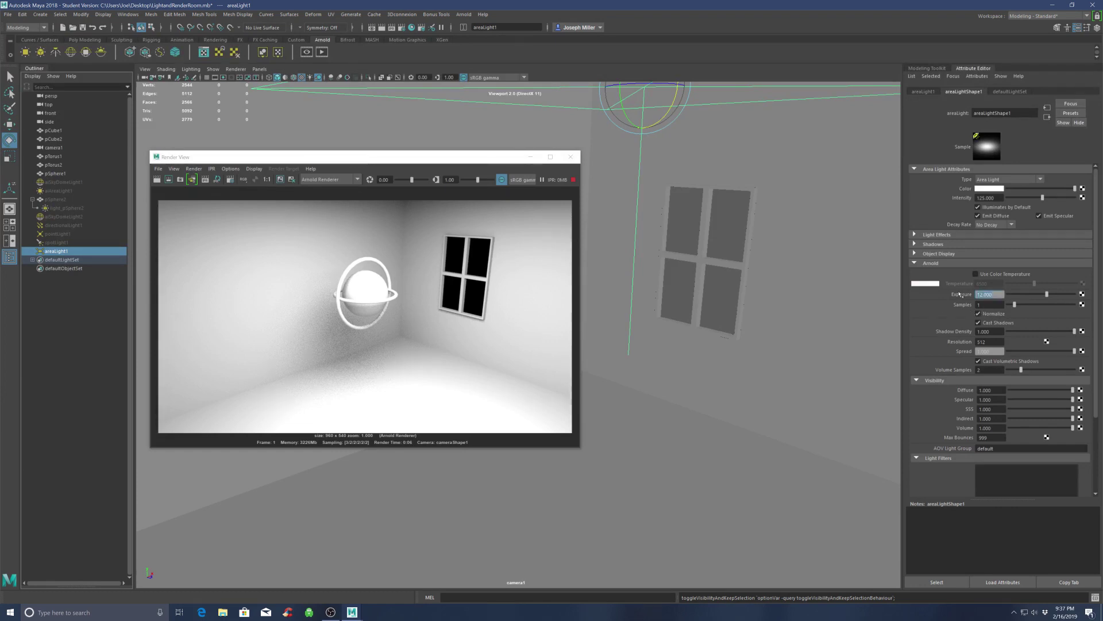
pyautogui.write('1')
# Step: Set areaLight1's intensity to 8, then try a different intensity and undo it
pyautogui.doubleClick(989, 198)
pyautogui.write('8')
pyautogui.press('Return')
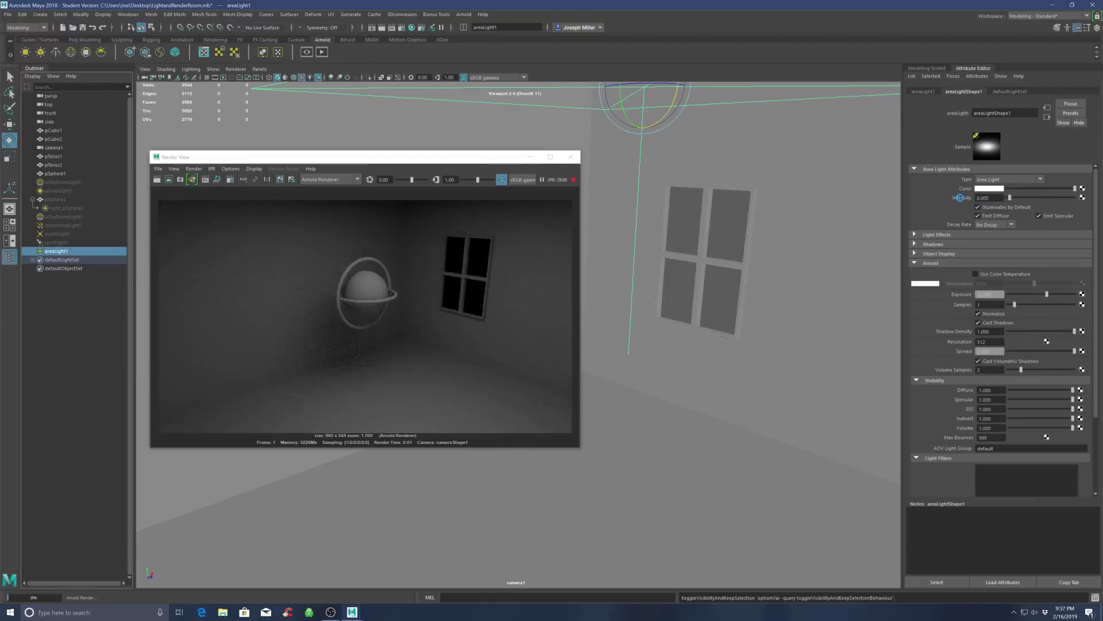
pyautogui.keyDown('ctrl'); pyautogui.moveTo(960, 198); pyautogui.dragTo(917, 197); pyautogui.keyUp('ctrl')
pyautogui.hotkey('ctrl', 'z')
# Step: Turn Cast Shadows off and back on for areaLight1 to compare the shadows in the render
pyautogui.click(979, 322)
pyautogui.click(980, 322)
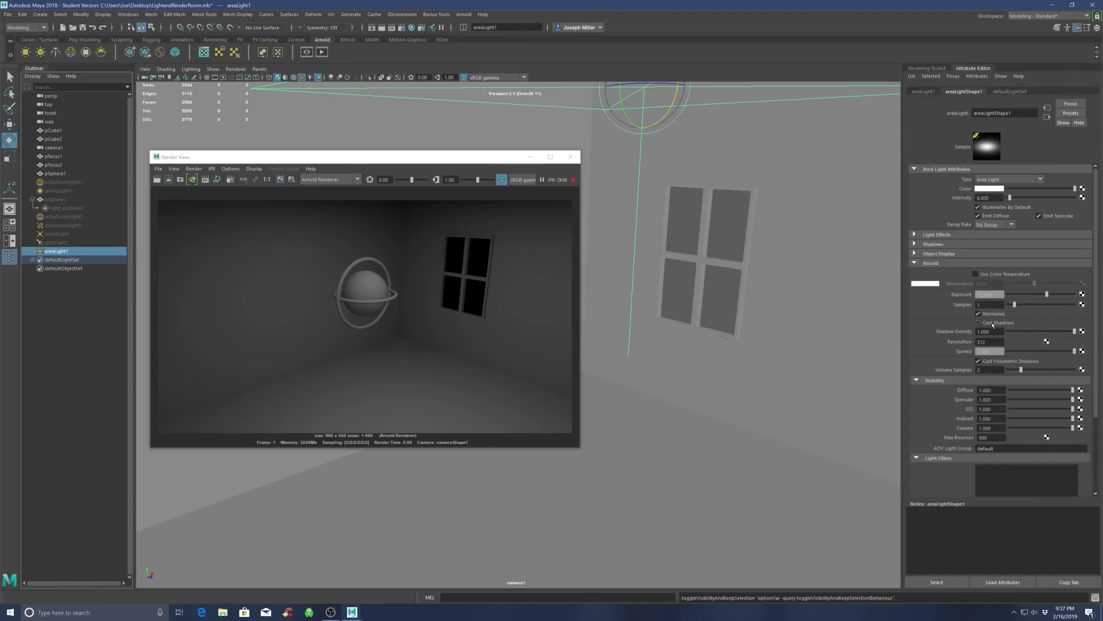
pyautogui.click(993, 324)
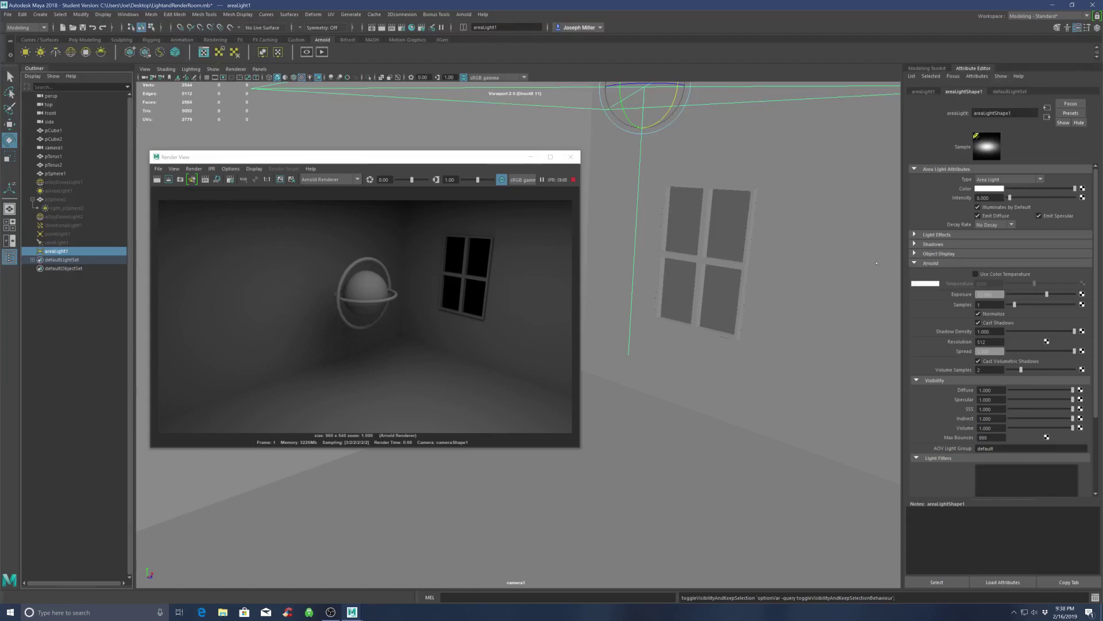
# Step: Collapse areaLight1's Arnold attributes, hide that light, and unhide pSphere2 with its mesh light light_pSphere2
pyautogui.click(930, 264)
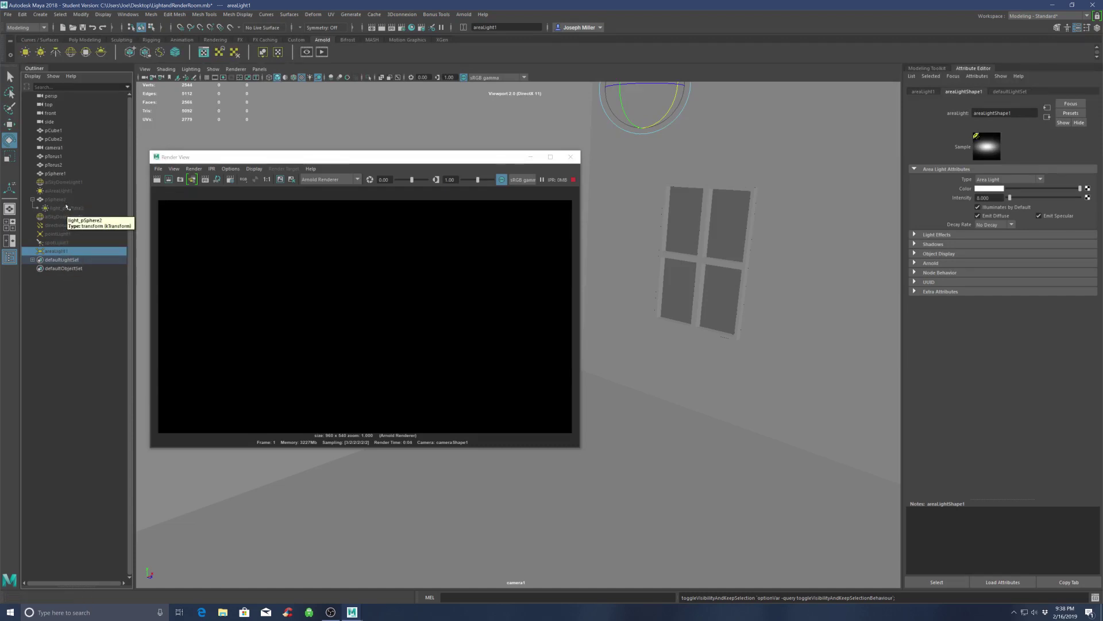
pyautogui.click(64, 201)
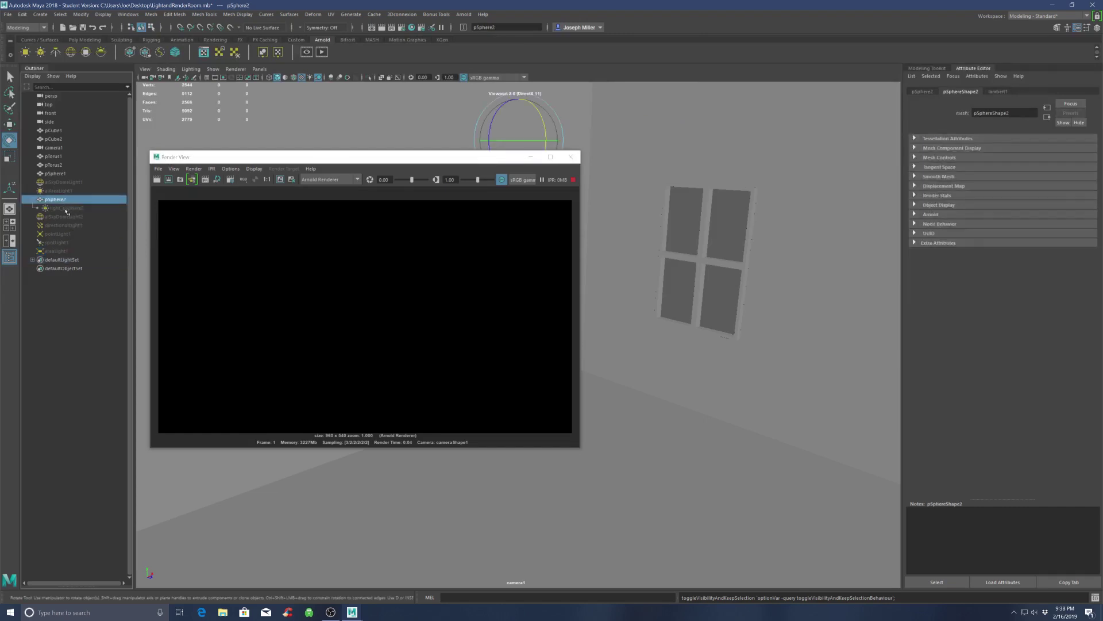
pyautogui.click(66, 208)
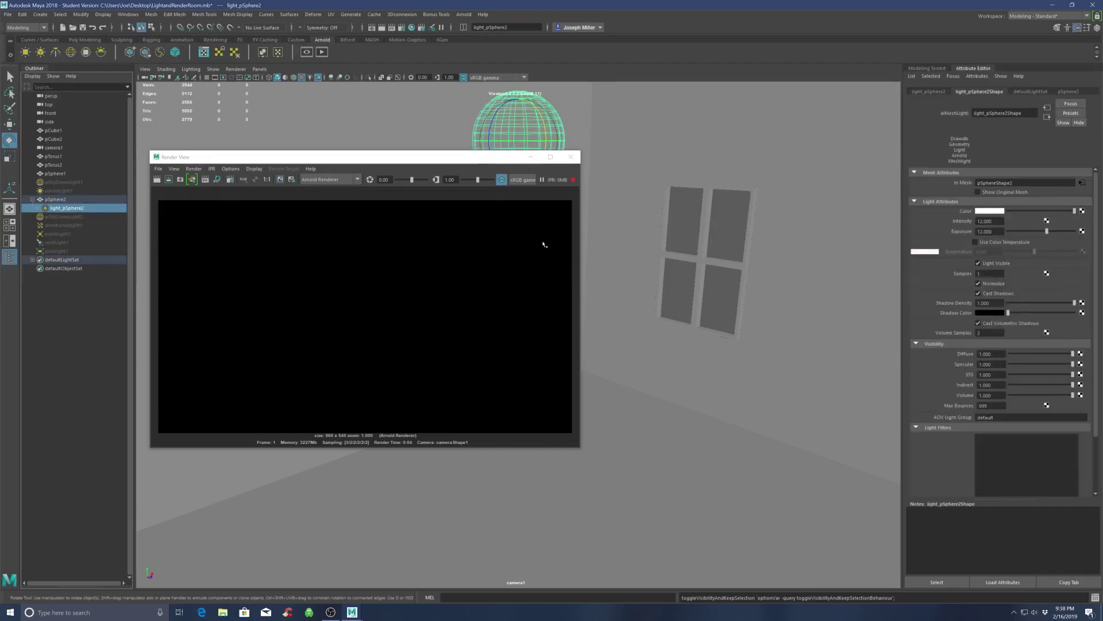
# Step: Select pSphere2 and examine how its mesh light illuminates the room in the IPR render
pyautogui.moveTo(462, 162); pyautogui.dragTo(471, 197)
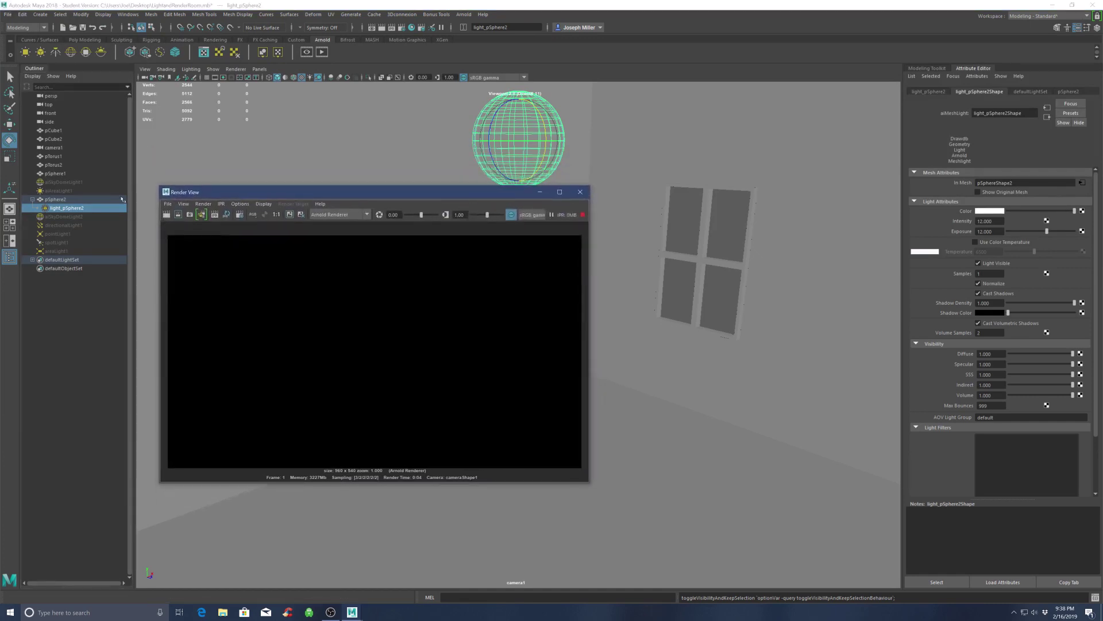
pyautogui.click(57, 210)
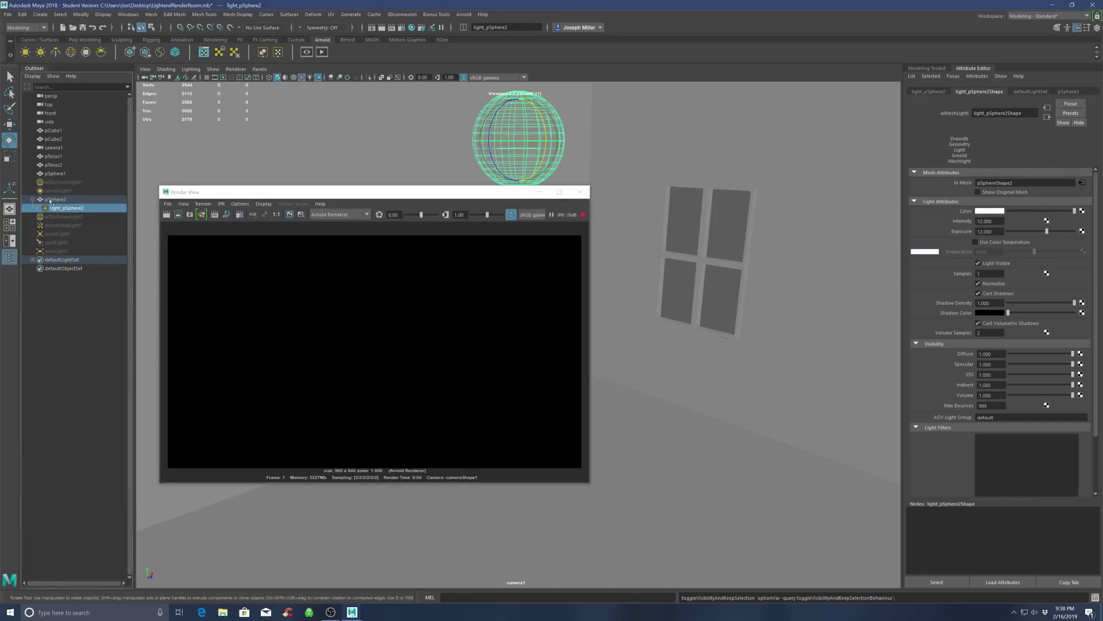
pyautogui.click(52, 199)
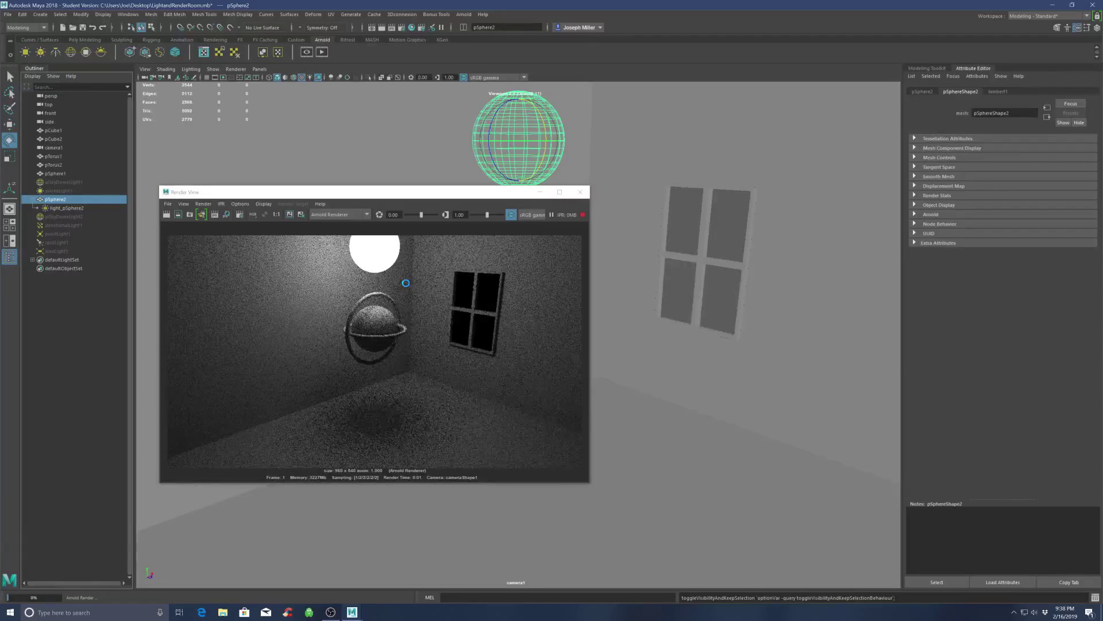
pyautogui.moveTo(458, 194); pyautogui.dragTo(543, 303)
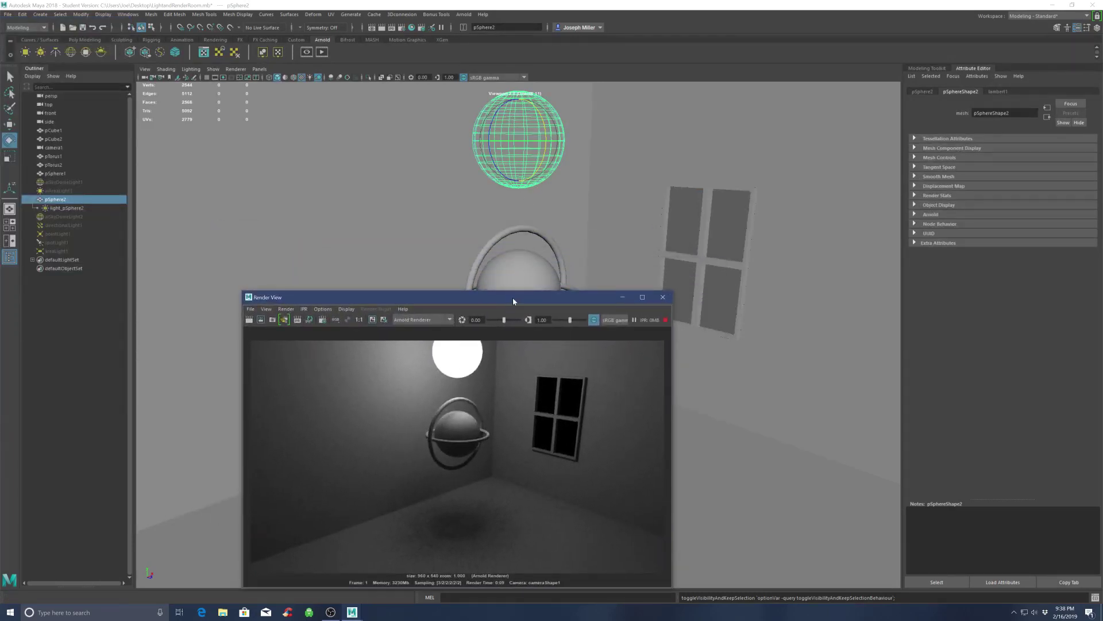
pyautogui.moveTo(513, 297); pyautogui.dragTo(489, 184)
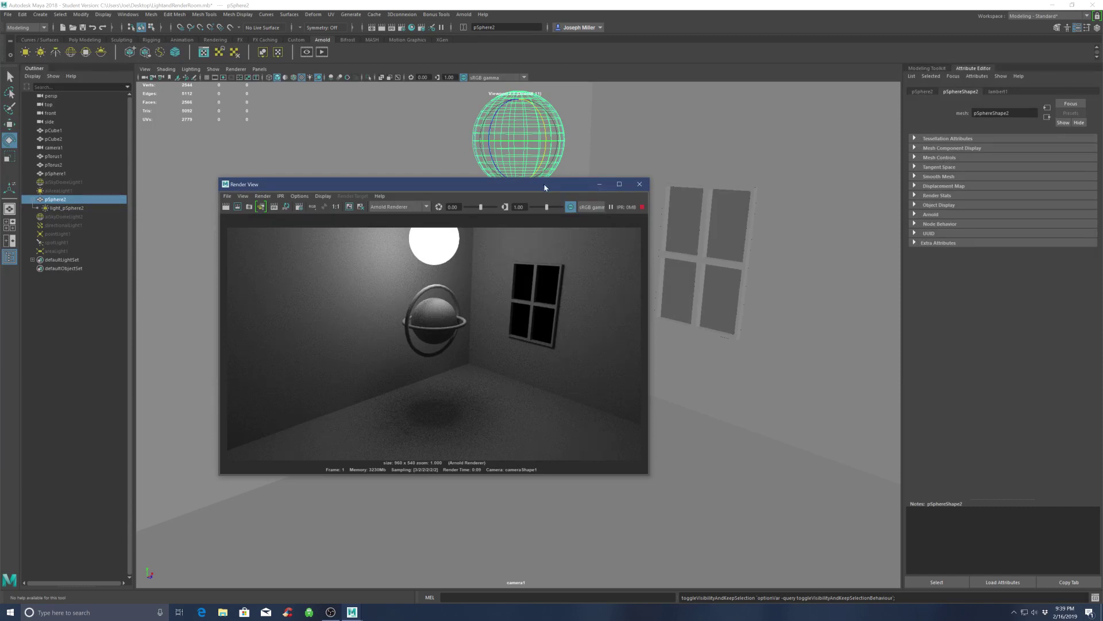
pyautogui.moveTo(542, 186); pyautogui.dragTo(464, 209)
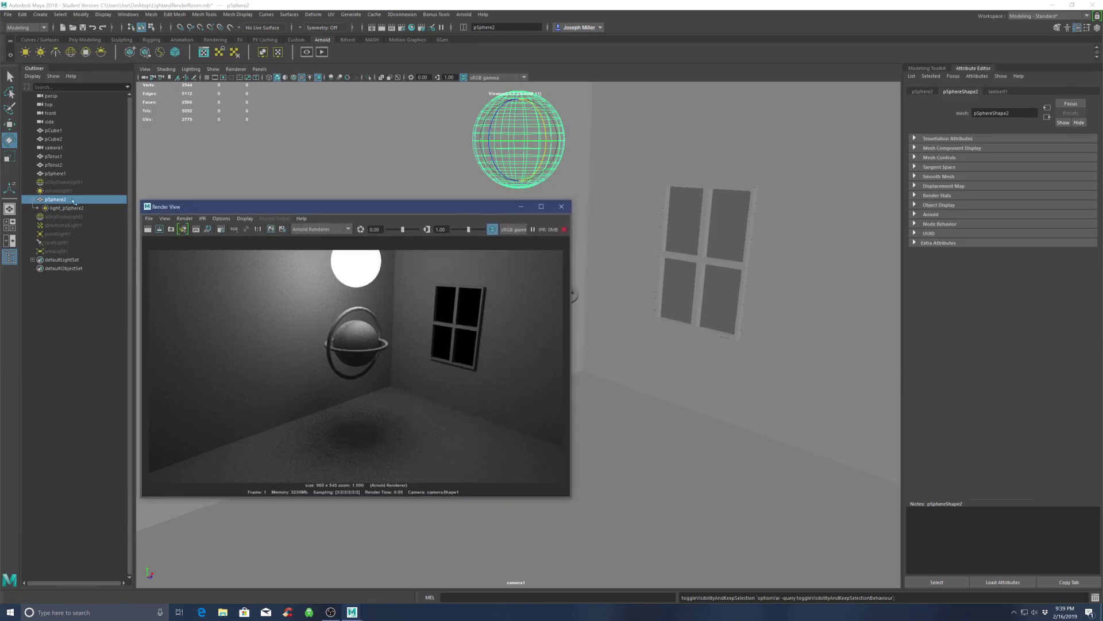
# Step: Hide pSphere2 and its mesh light light_pSphere2, and restart the IPR render
pyautogui.press('h')
pyautogui.click(61, 191)
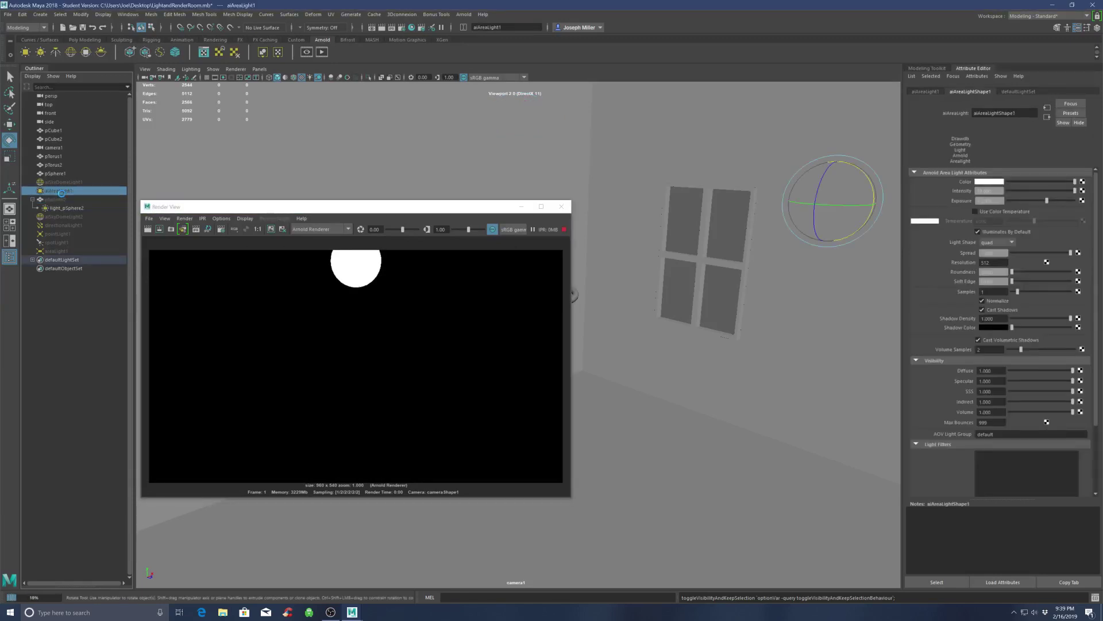
pyautogui.click(69, 207)
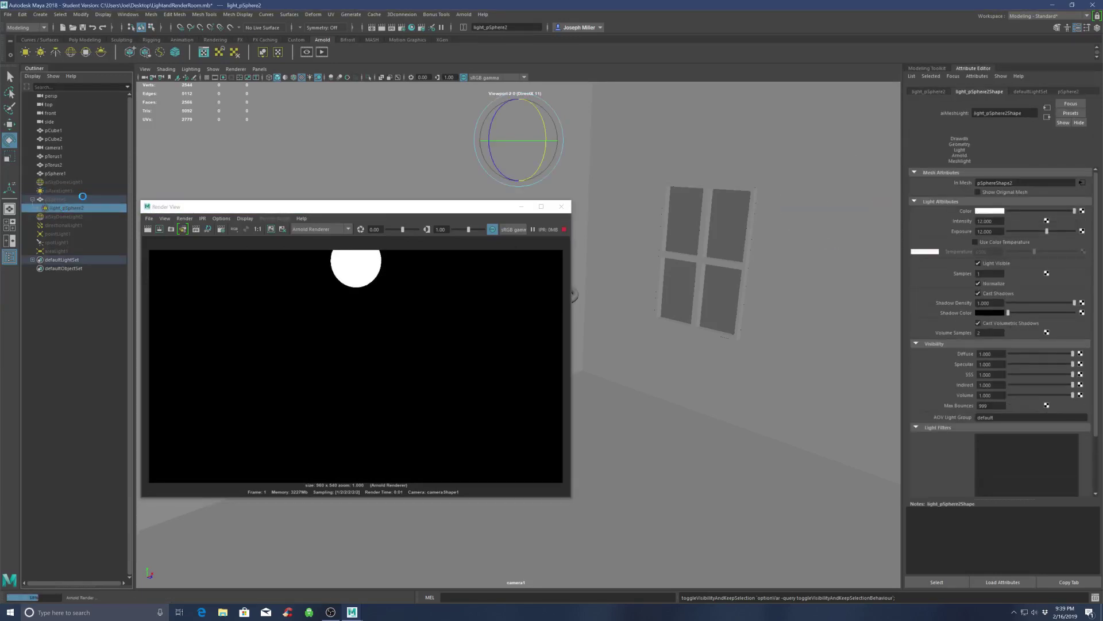
pyautogui.click(57, 182)
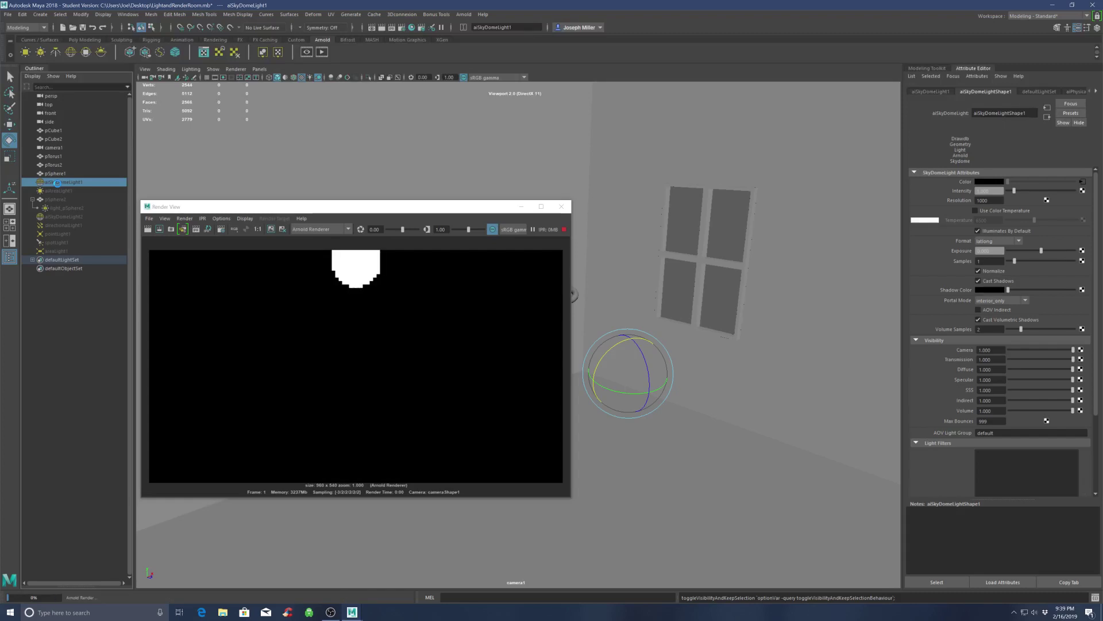
pyautogui.click(65, 208)
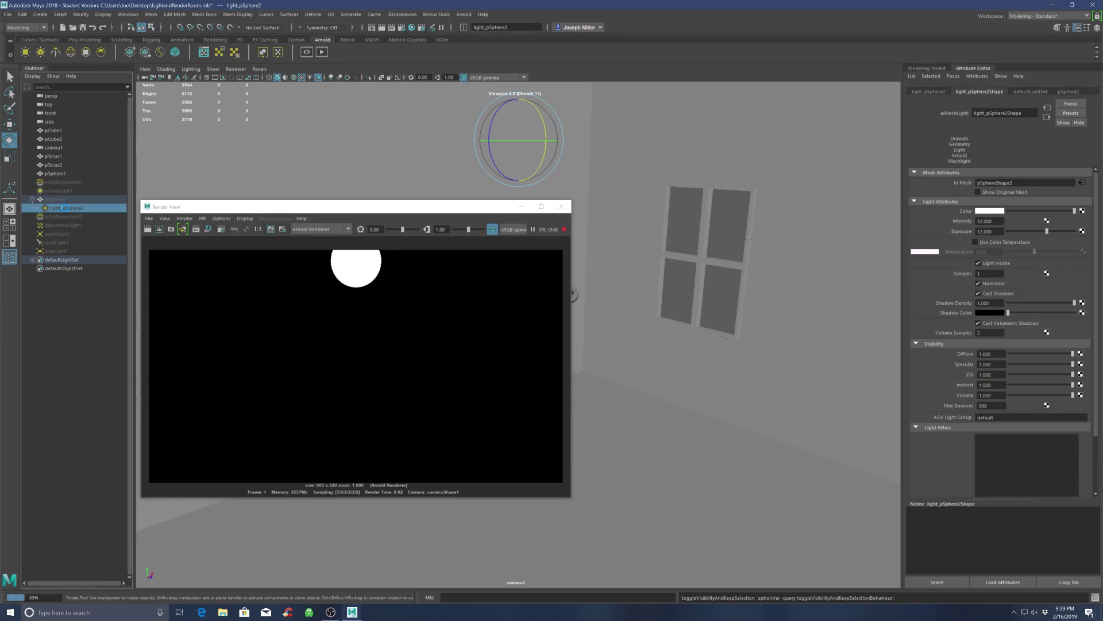
pyautogui.click(56, 251)
pyautogui.click(562, 206)
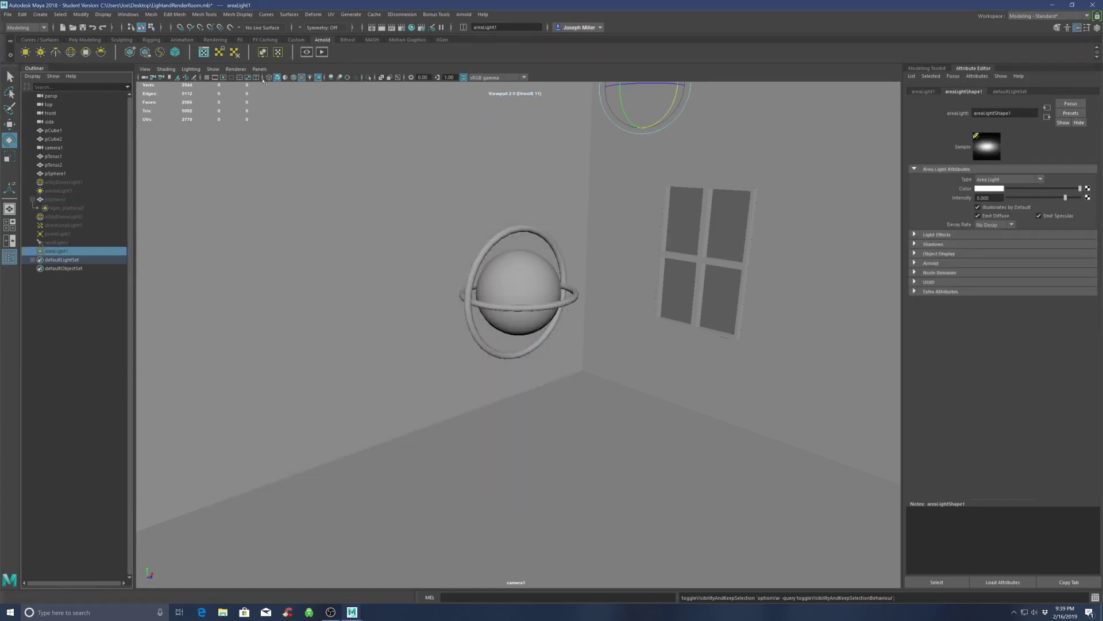
pyautogui.click(391, 27)
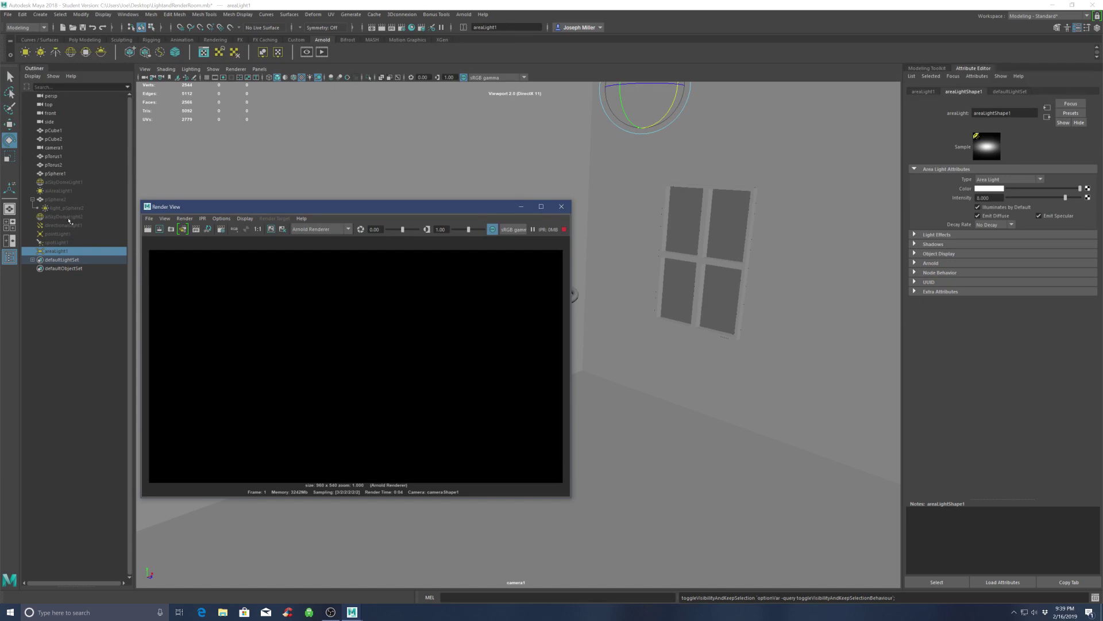
# Step: Unhide spotLight1 to light the room in the IPR render and expand its Arnold attributes
pyautogui.click(60, 242)
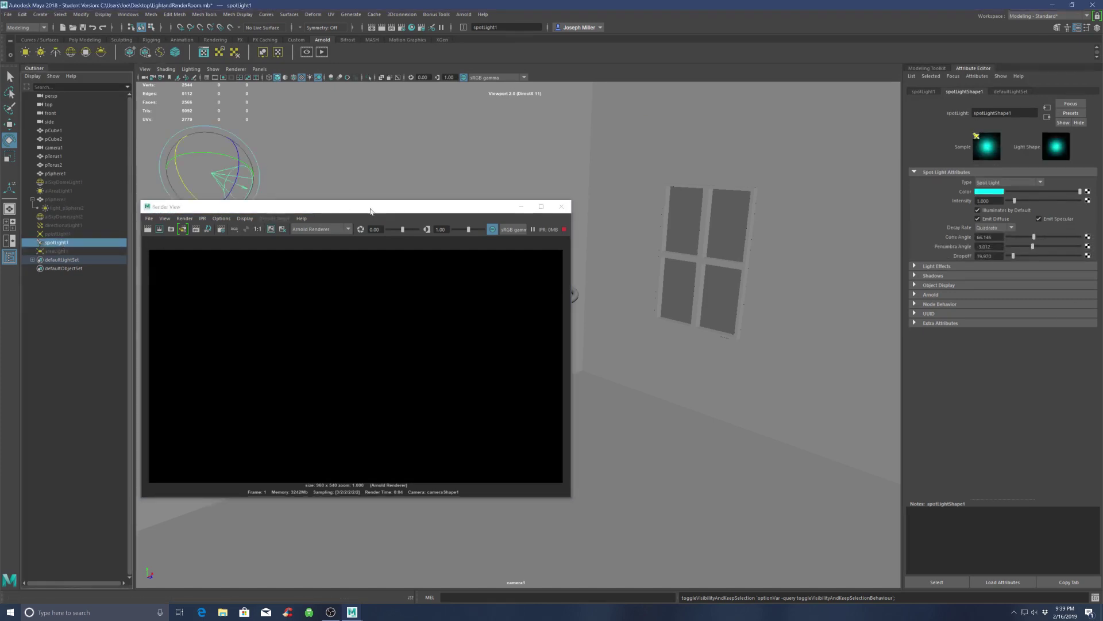
pyautogui.moveTo(367, 212); pyautogui.dragTo(440, 216)
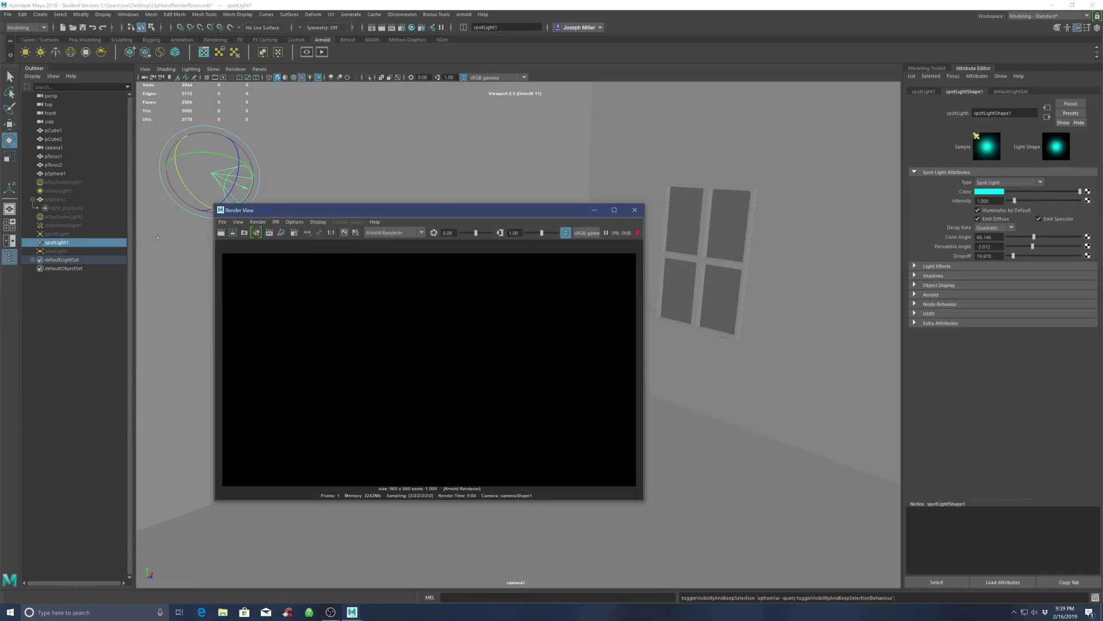
pyautogui.click(60, 247)
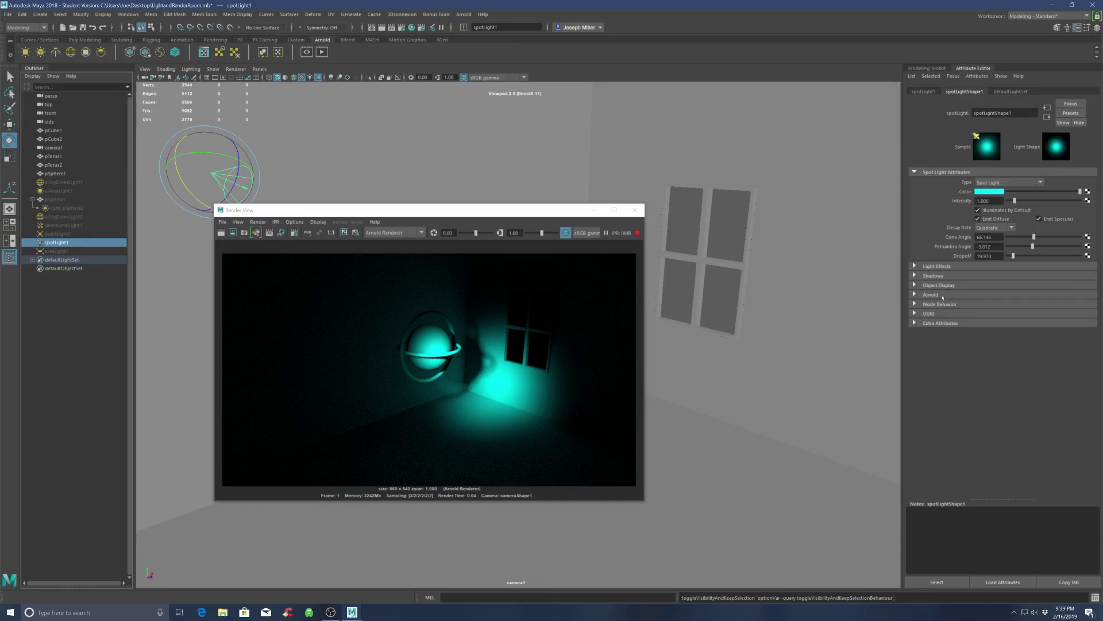
pyautogui.click(943, 296)
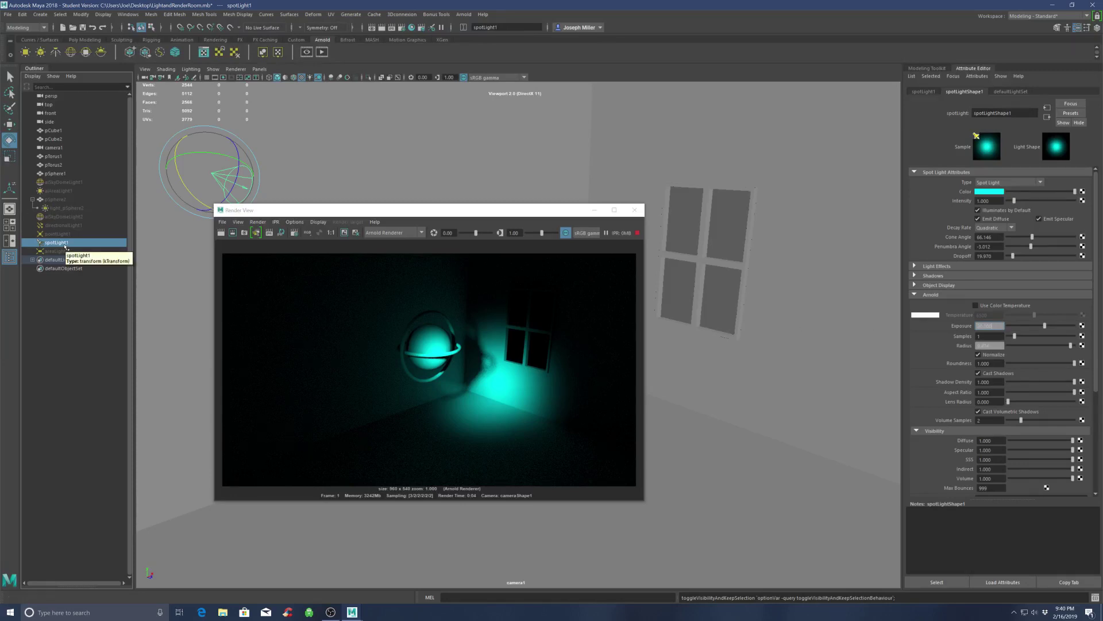
# Step: Toggle pointLight1's visibility, unhide aiSkyDomeLight2 alongside spotLight1, and restart the IPR render
pyautogui.click(62, 235)
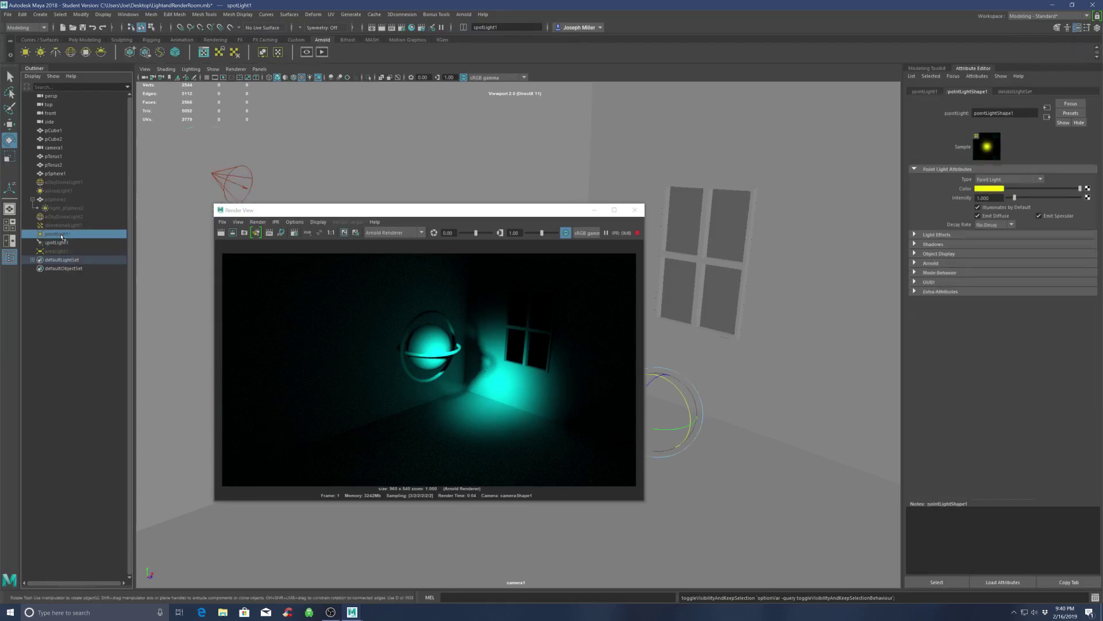
pyautogui.press('h')
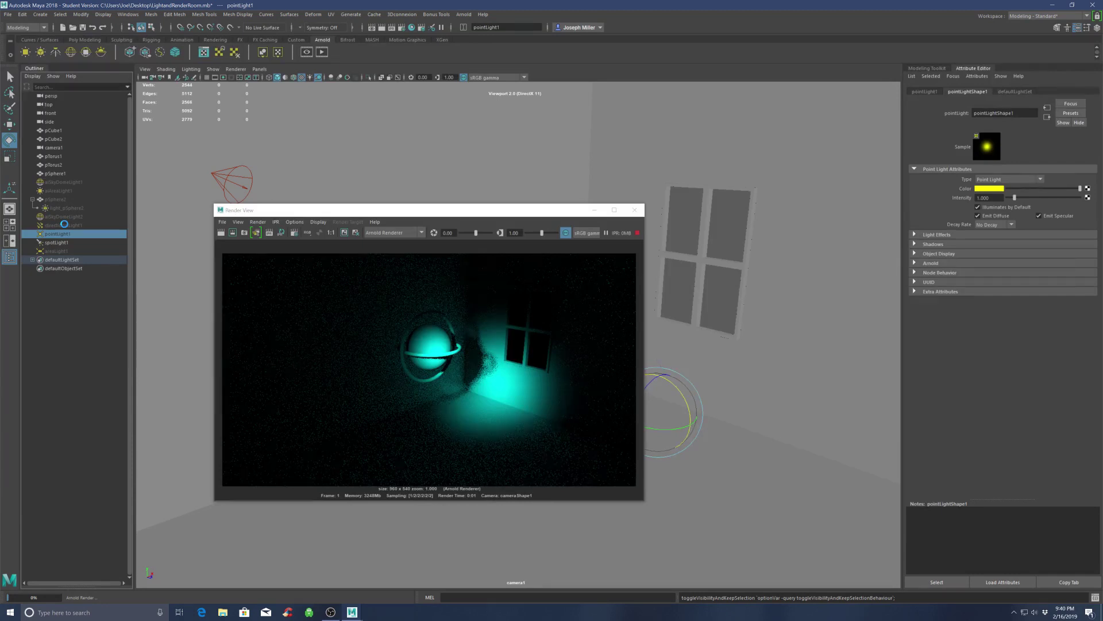
pyautogui.click(67, 218)
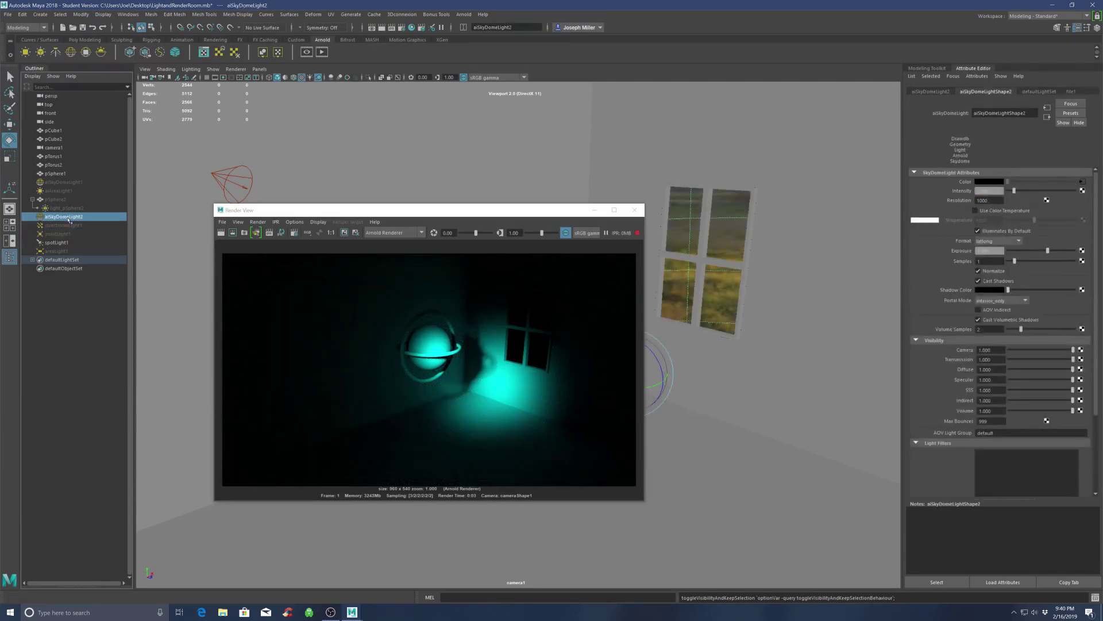
pyautogui.click(634, 209)
pyautogui.click(393, 29)
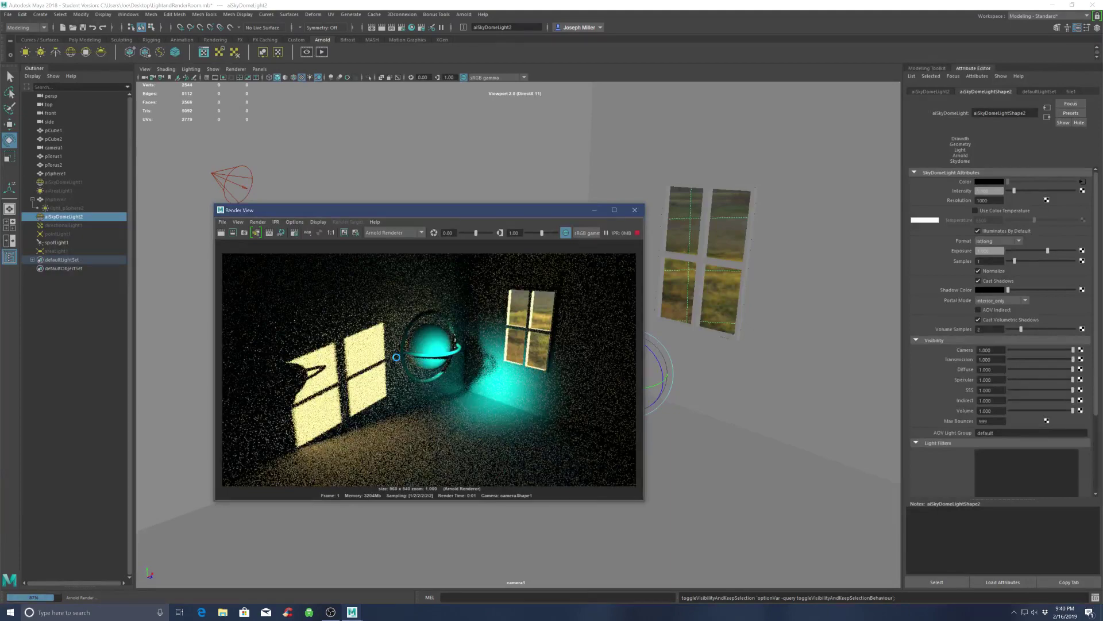
# Step: Unhide aiAreaLight1 to add it to the sky dome and spot lights, and restart the IPR render
pyautogui.click(70, 190)
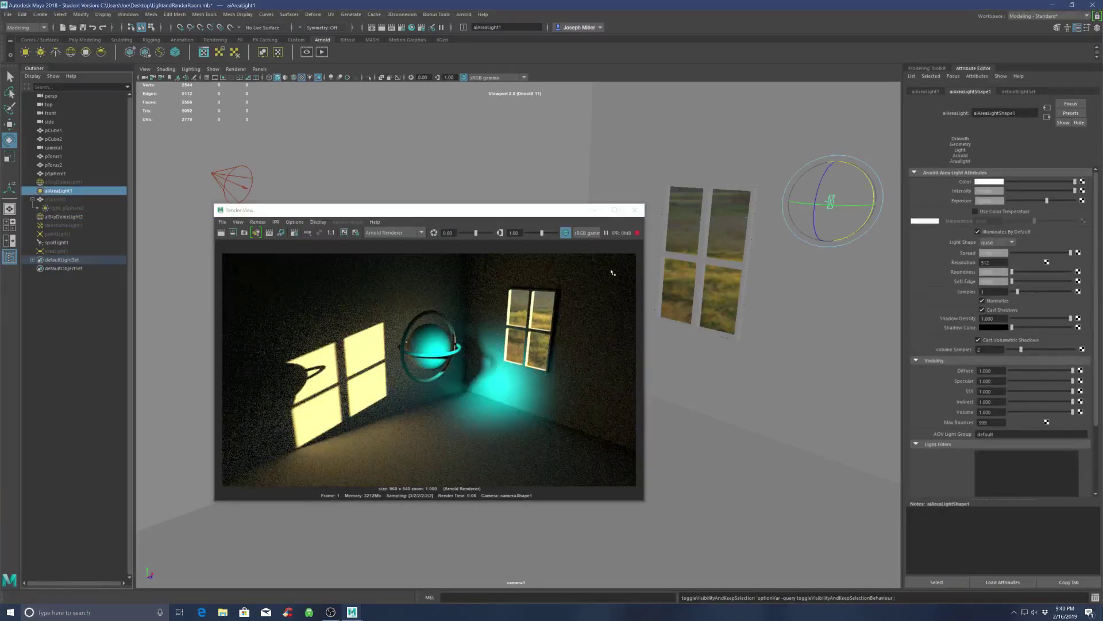
pyautogui.moveTo(498, 210); pyautogui.dragTo(496, 229)
pyautogui.click(633, 228)
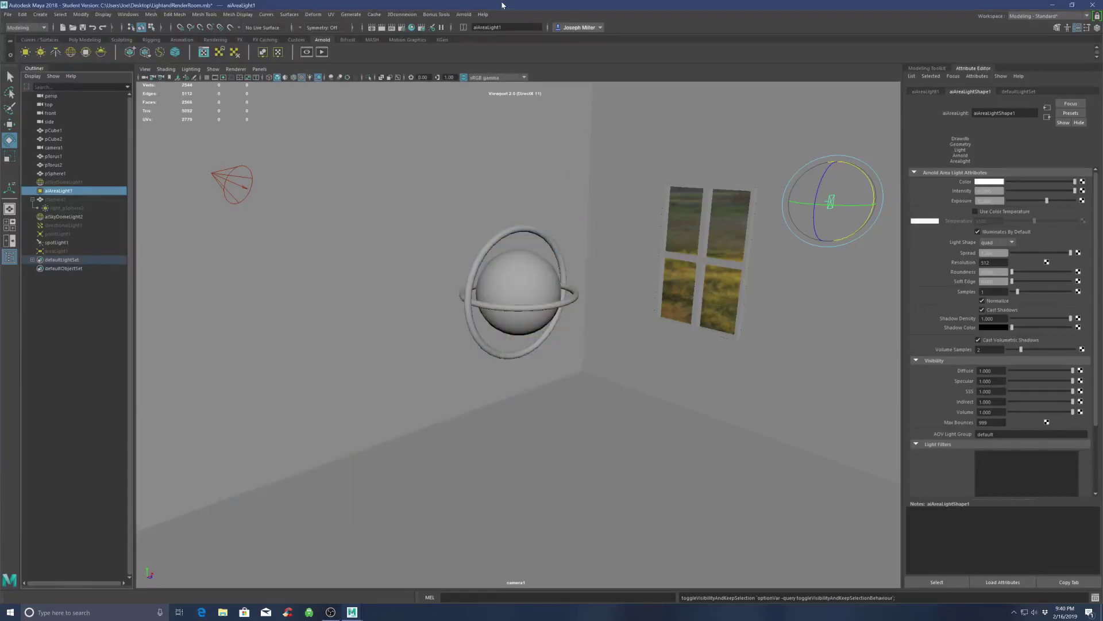
pyautogui.click(389, 29)
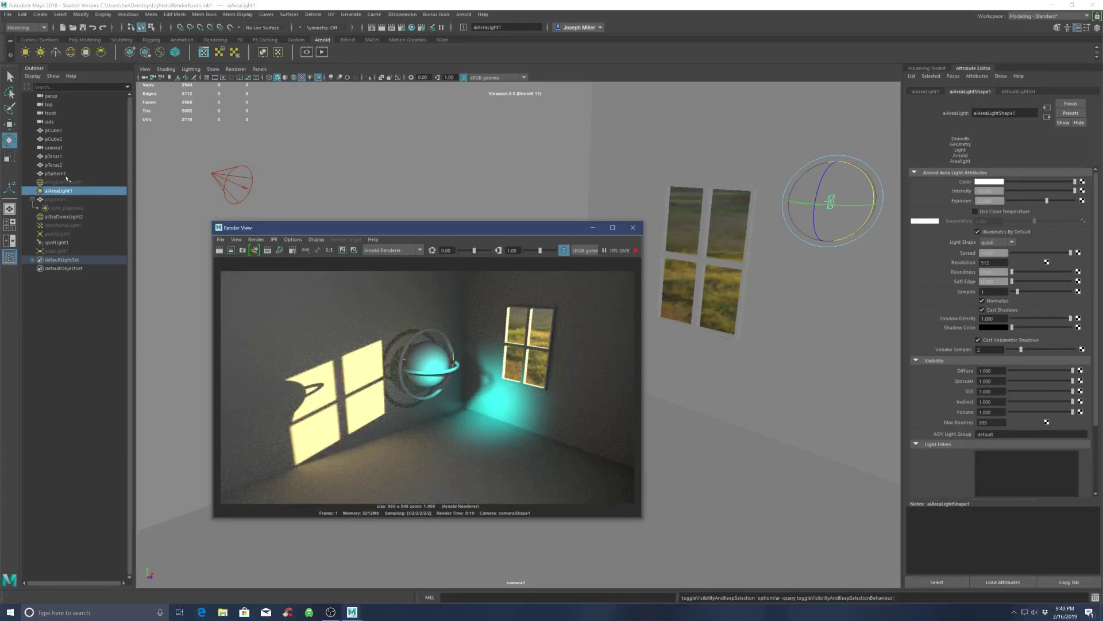
# Step: Hide aiAreaLight1 and aiSkyDomeLight2 so that only spotLight1 lights the room, and select spotLight1
pyautogui.press('h')
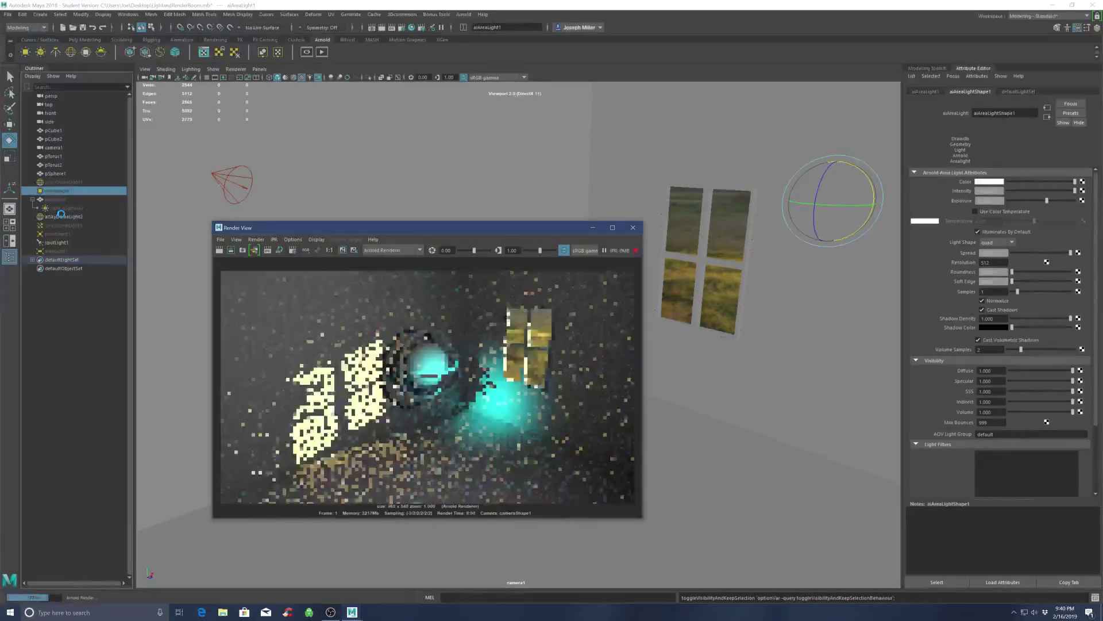
pyautogui.press('h')
pyautogui.press('h')
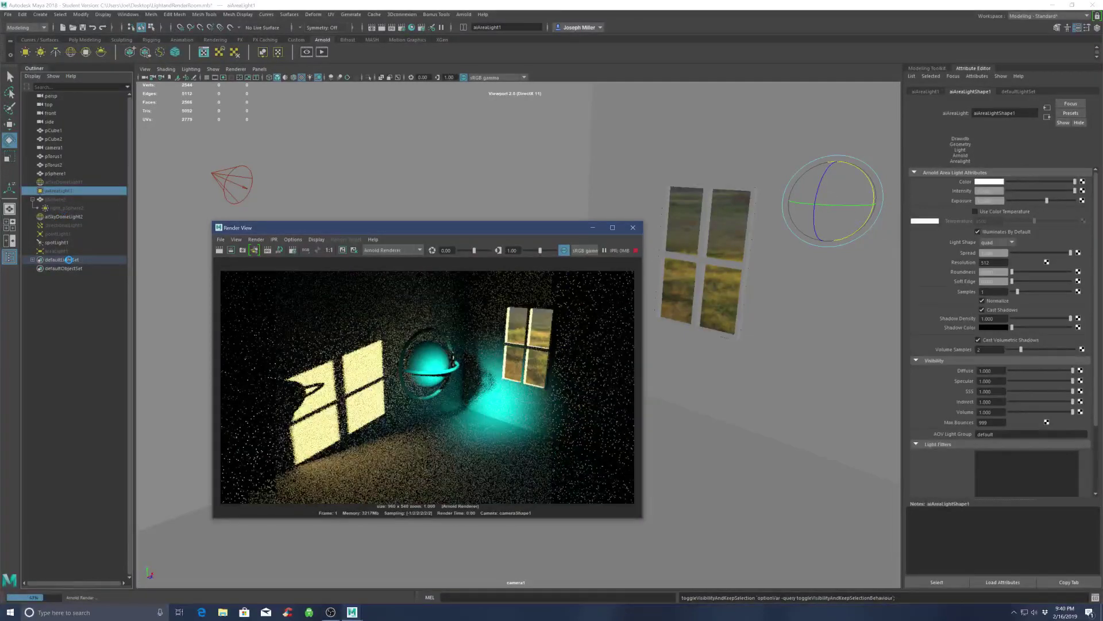
pyautogui.click(70, 216)
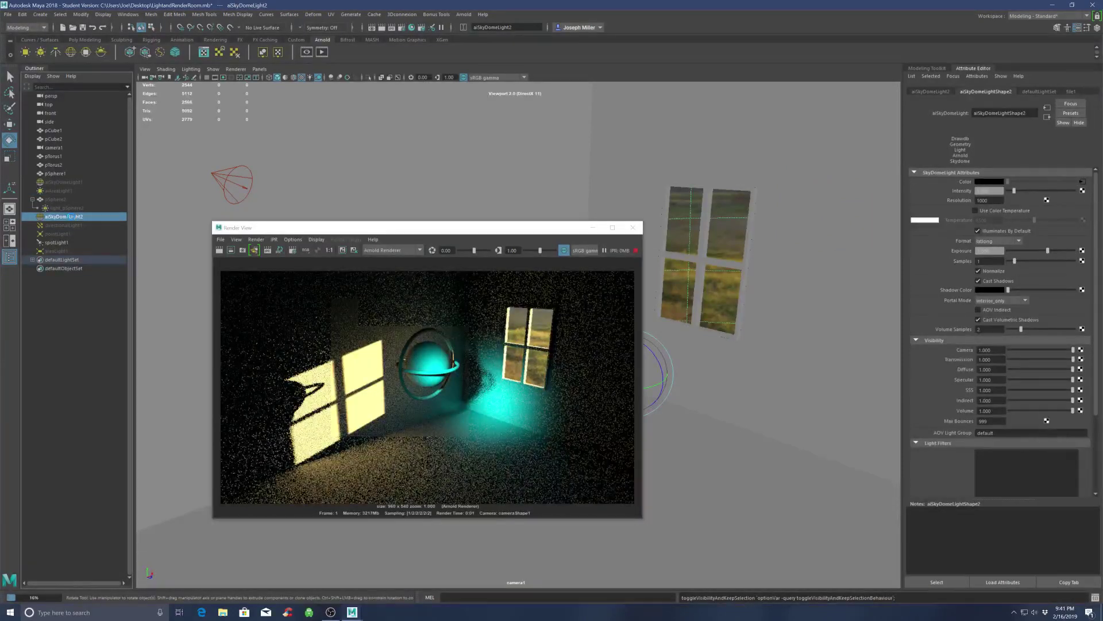
pyautogui.click(57, 243)
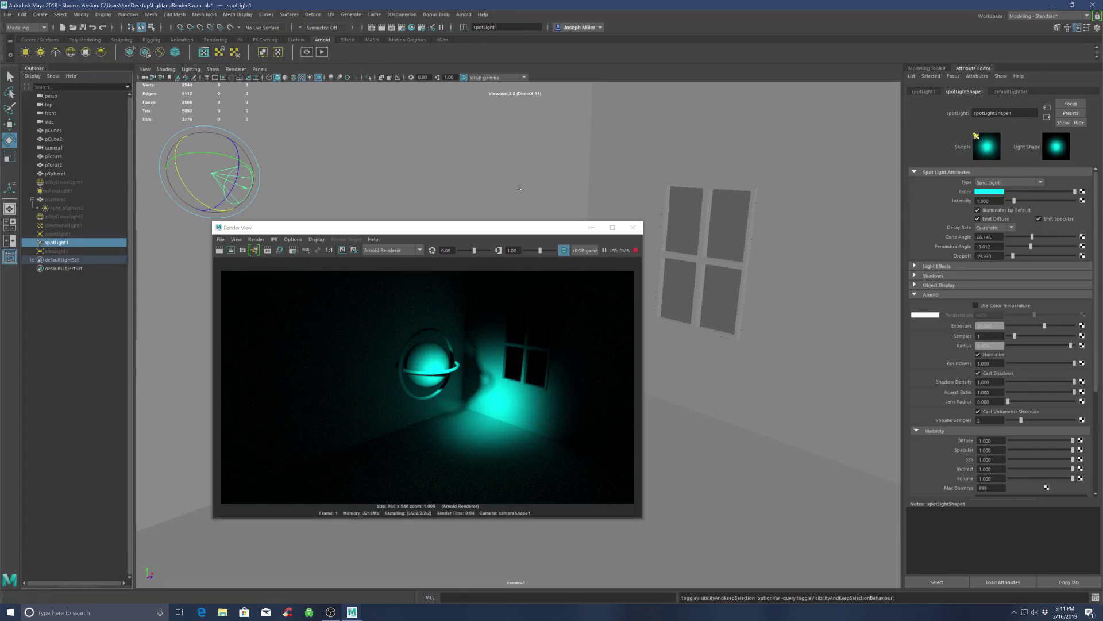
# Step: Close the render window and compare the standard rendering light tools with the Arnold light tools
pyautogui.click(632, 227)
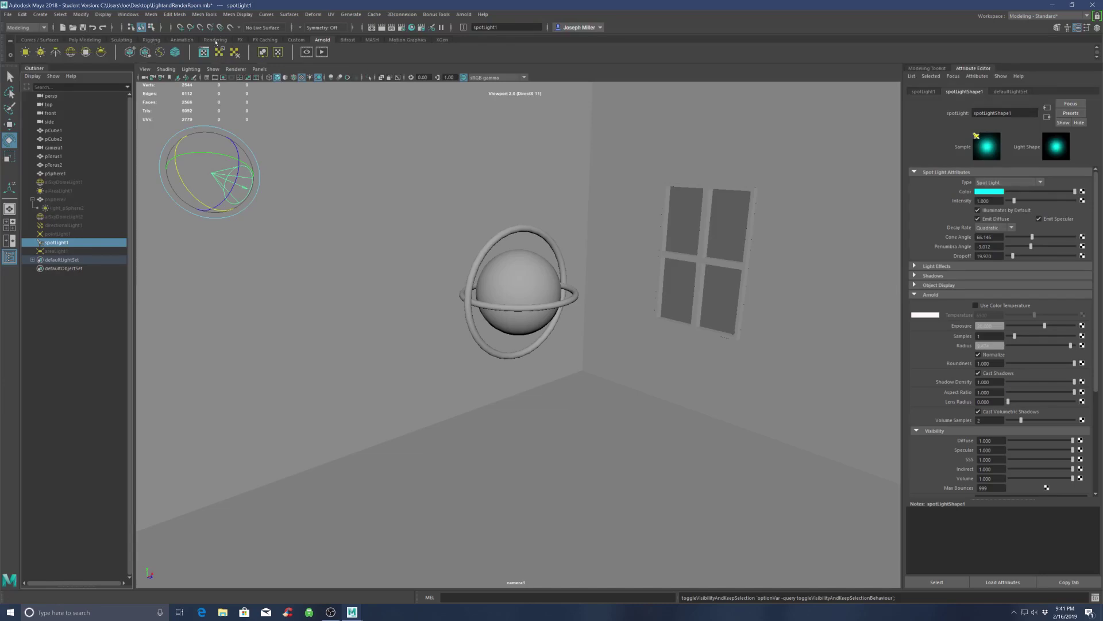
pyautogui.click(215, 40)
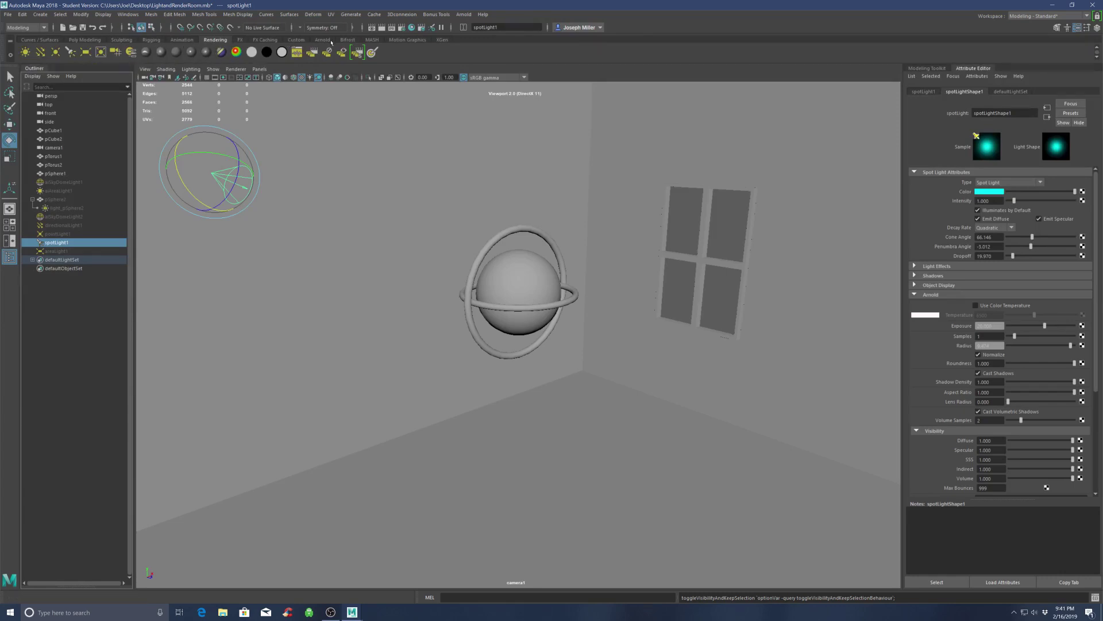
pyautogui.click(327, 41)
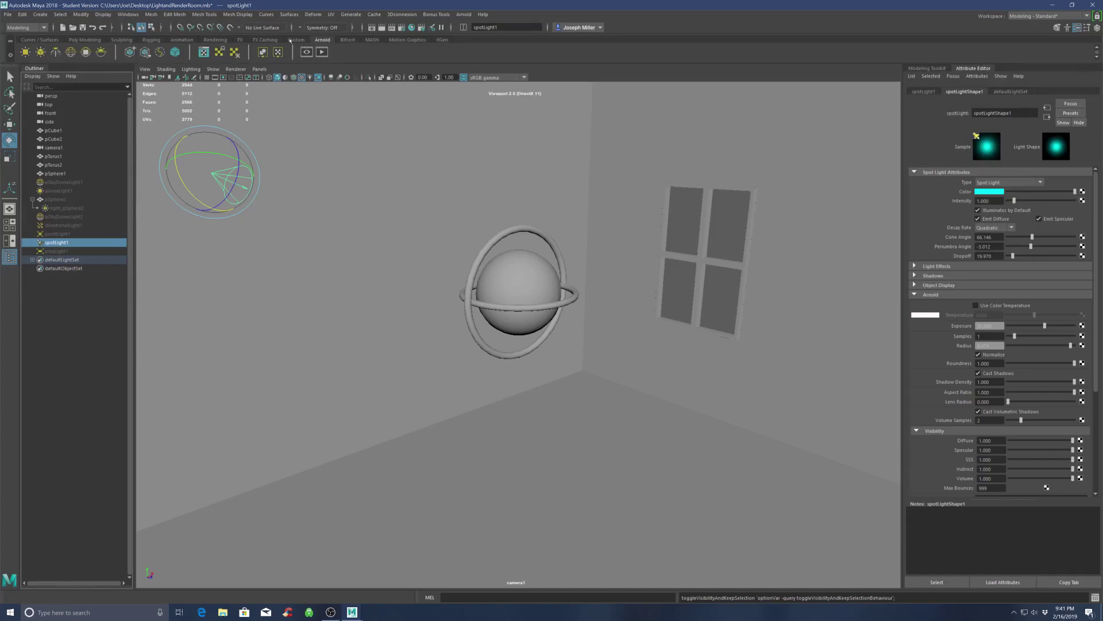
pyautogui.click(84, 40)
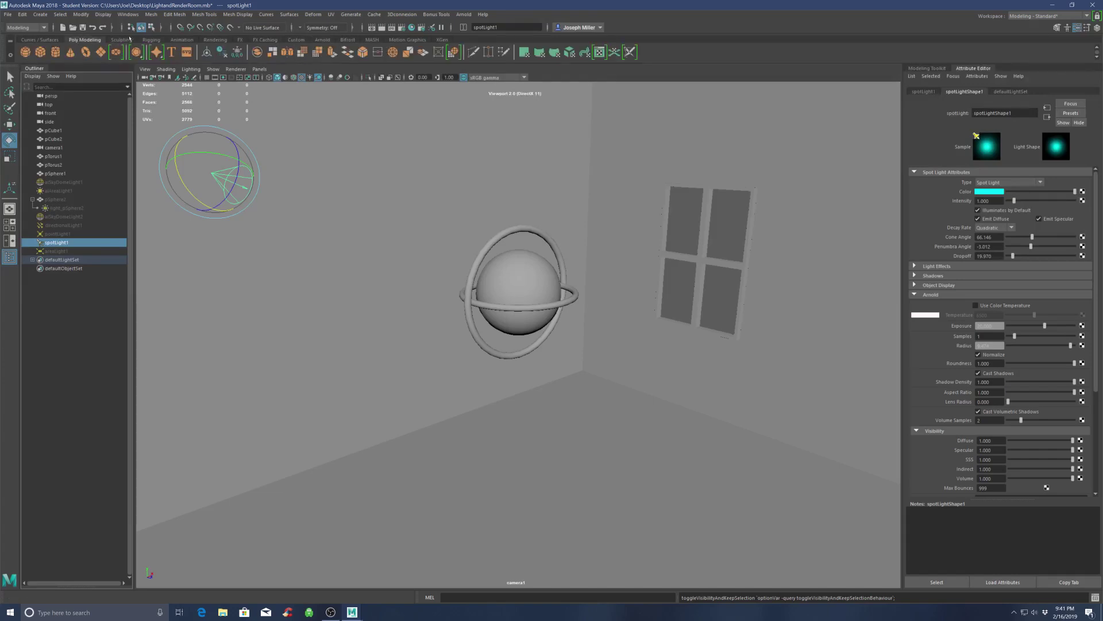
pyautogui.click(156, 42)
pyautogui.click(215, 40)
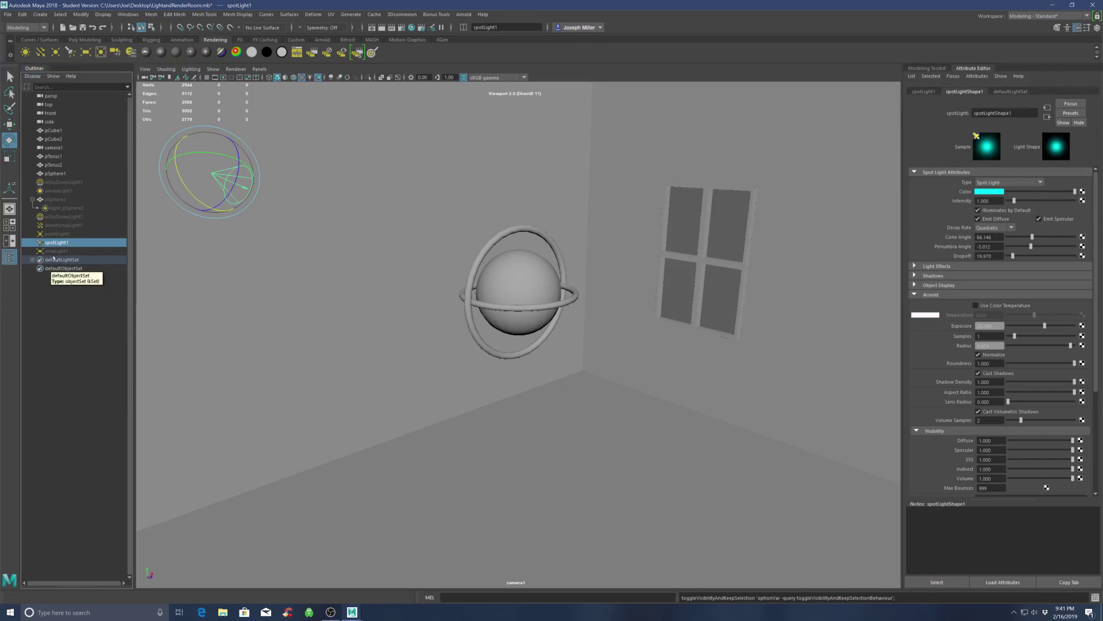
# Step: Unhide directionalLight1, view it in a new IPR render, and hide spotLight1
pyautogui.click(69, 229)
pyautogui.press('h')
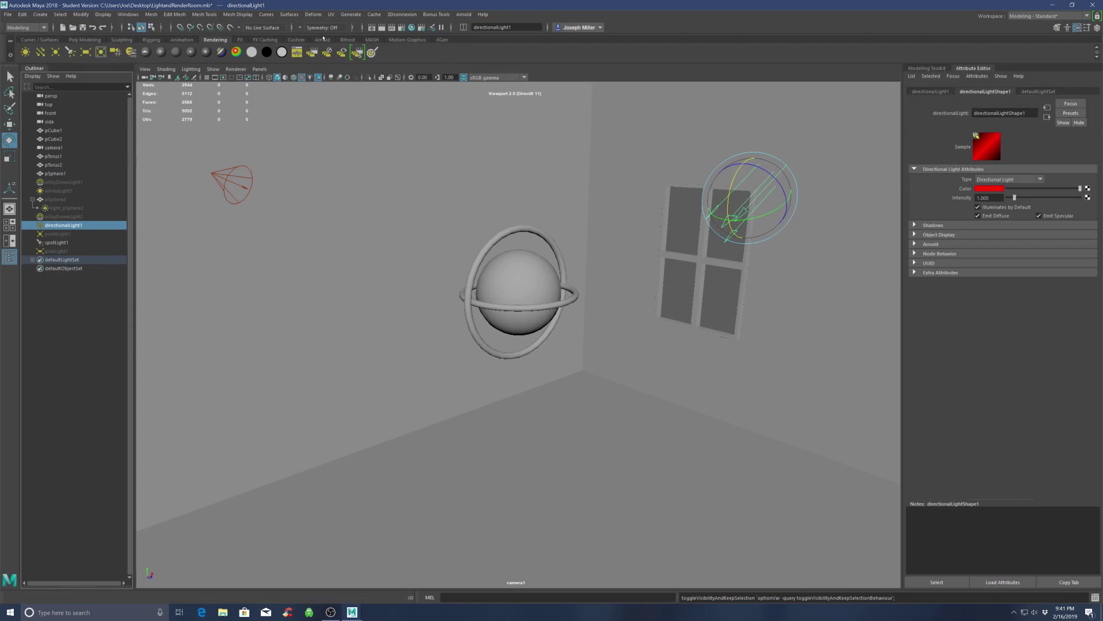
pyautogui.click(391, 27)
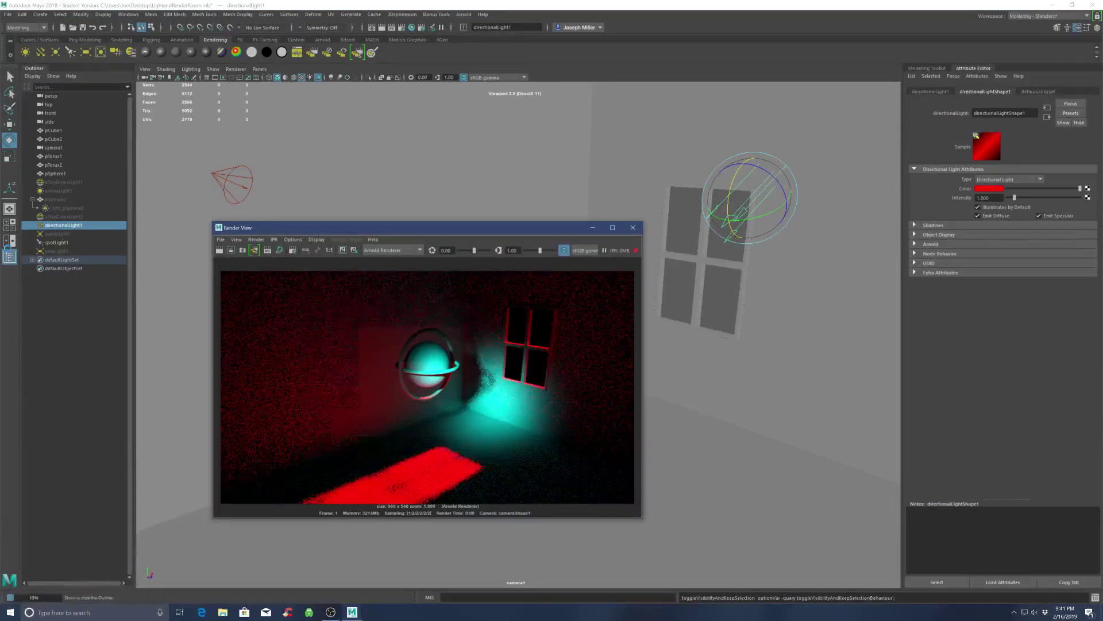
pyautogui.click(56, 242)
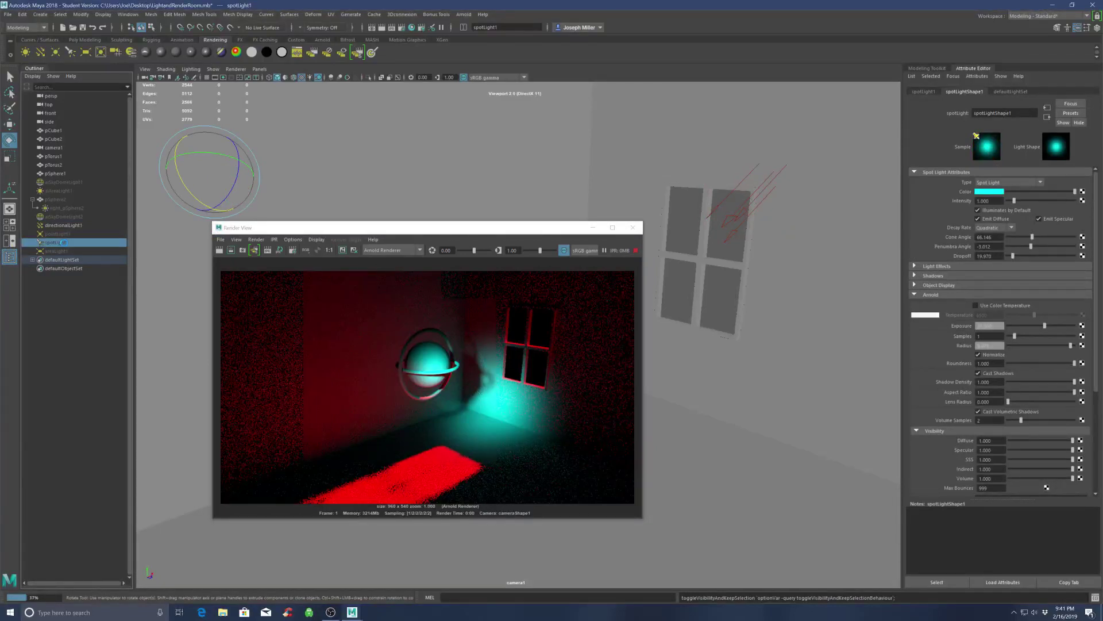
# Step: Rotate directionalLight1 through several directions in the live render, finishing with it shining down through the window onto the floor
pyautogui.click(63, 224)
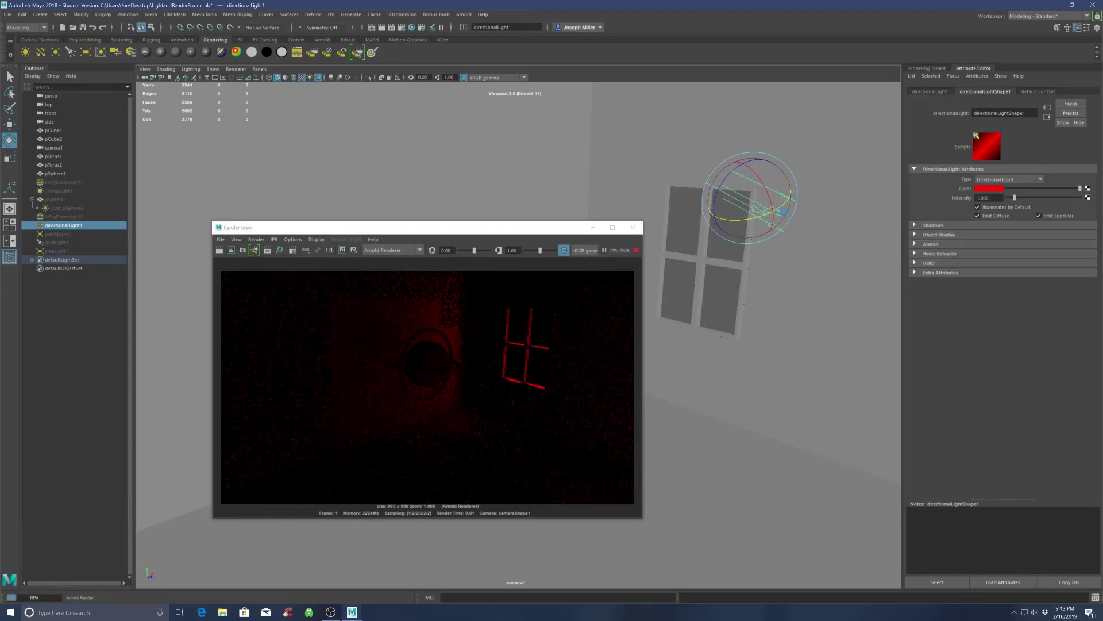
pyautogui.moveTo(781, 211); pyautogui.dragTo(721, 229)
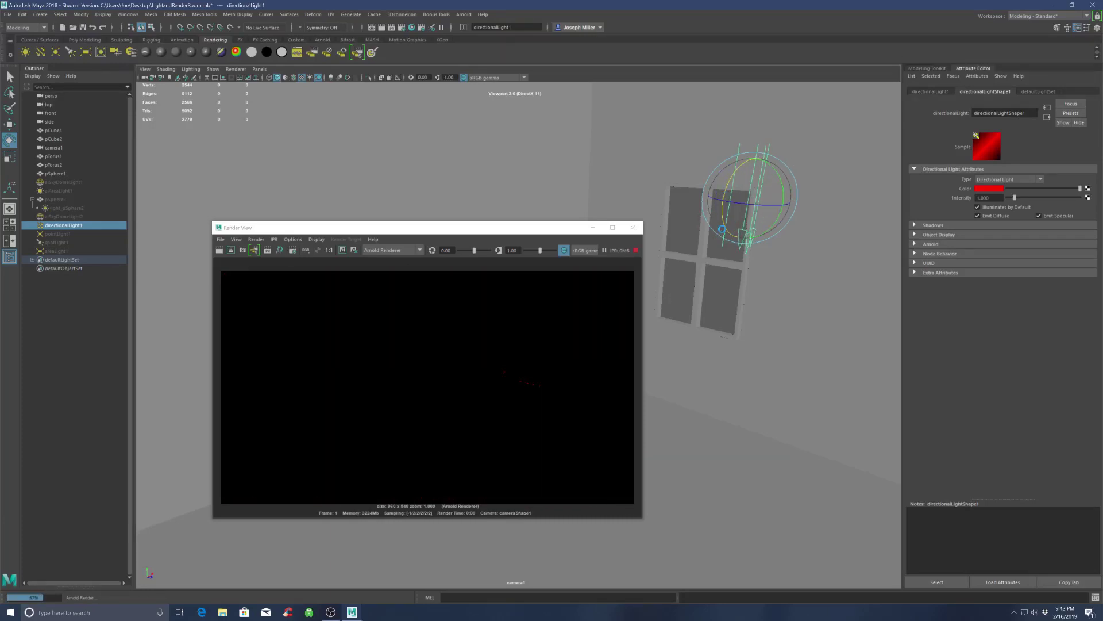
pyautogui.moveTo(722, 229); pyautogui.dragTo(763, 146)
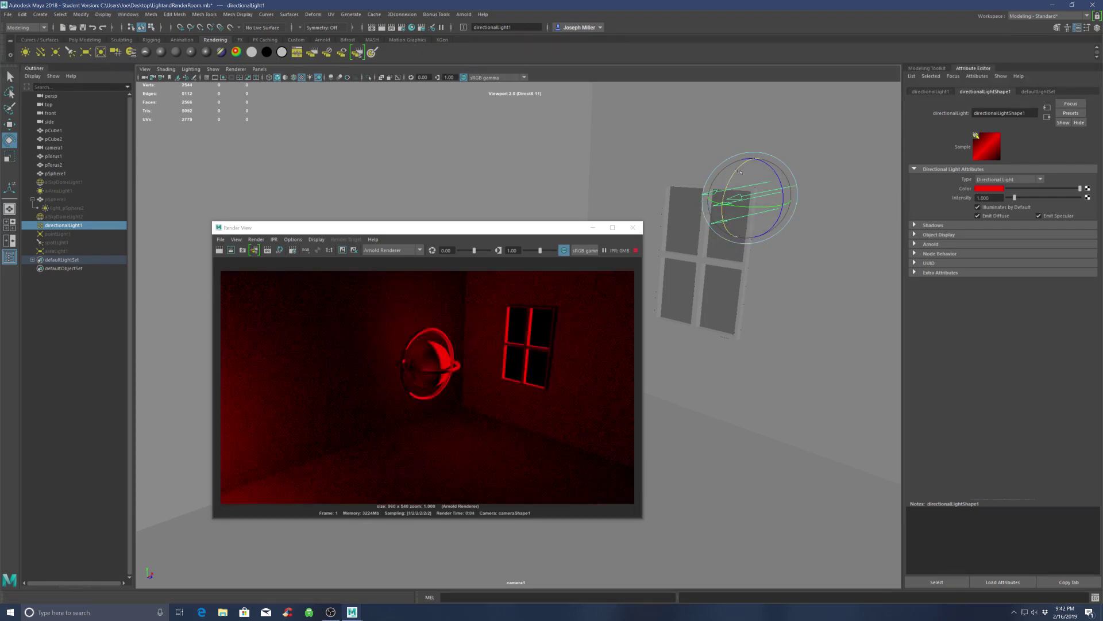
pyautogui.moveTo(731, 183); pyautogui.dragTo(731, 185)
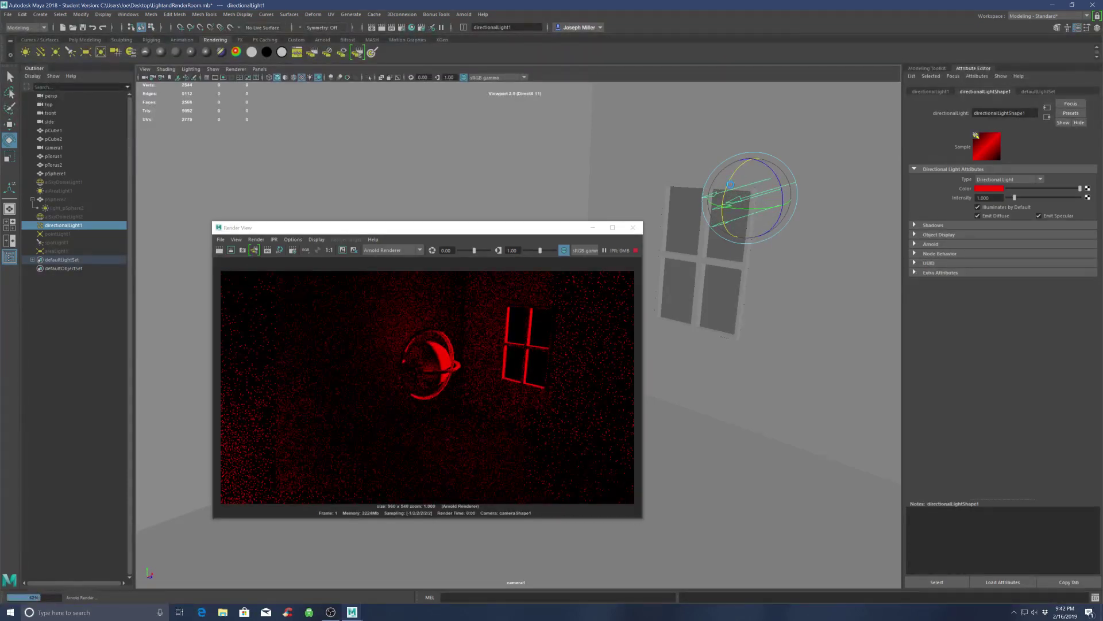
pyautogui.moveTo(730, 184); pyautogui.dragTo(774, 207)
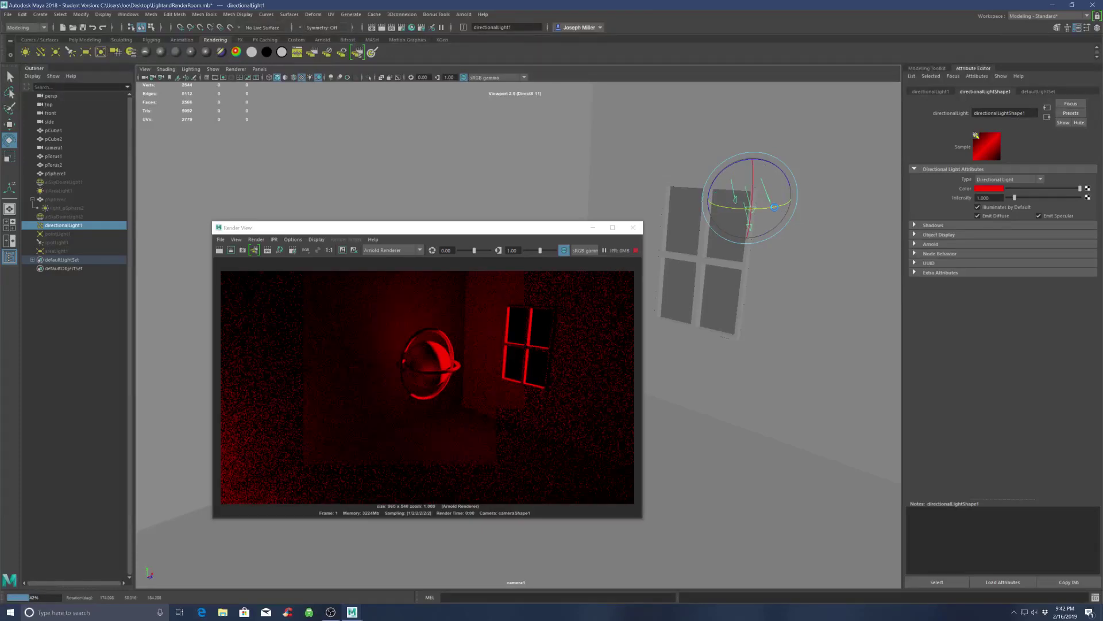
pyautogui.moveTo(774, 207); pyautogui.dragTo(755, 208)
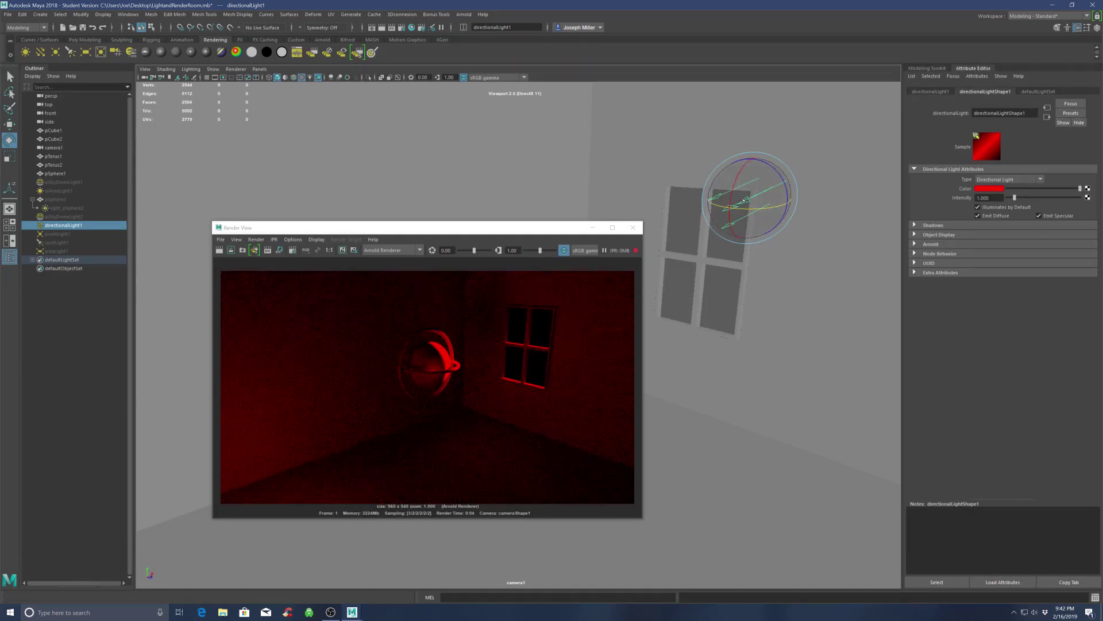
pyautogui.moveTo(755, 208); pyautogui.dragTo(730, 199)
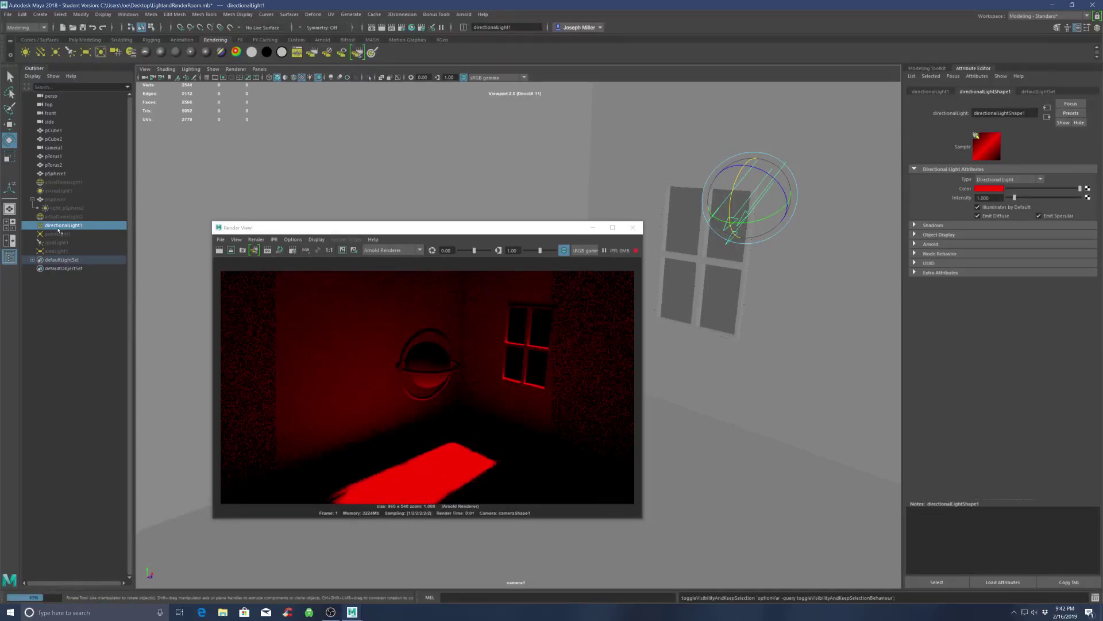
# Step: Hide directionalLight1, unhide pointLight1, and restart the IPR render with only the point light
pyautogui.press('h')
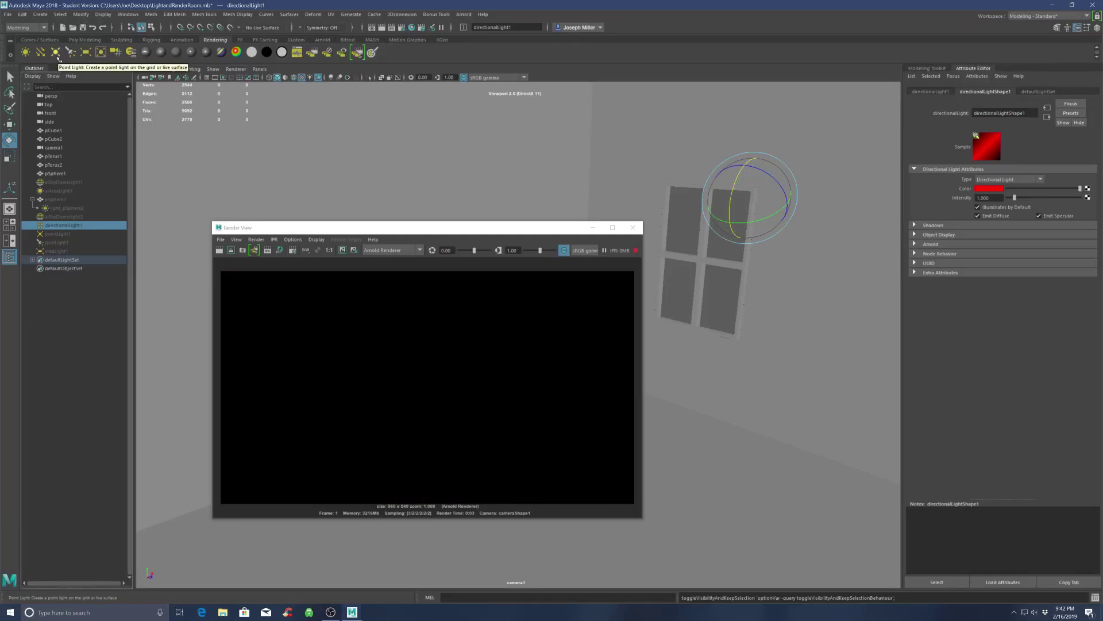
pyautogui.click(64, 234)
pyautogui.press('h')
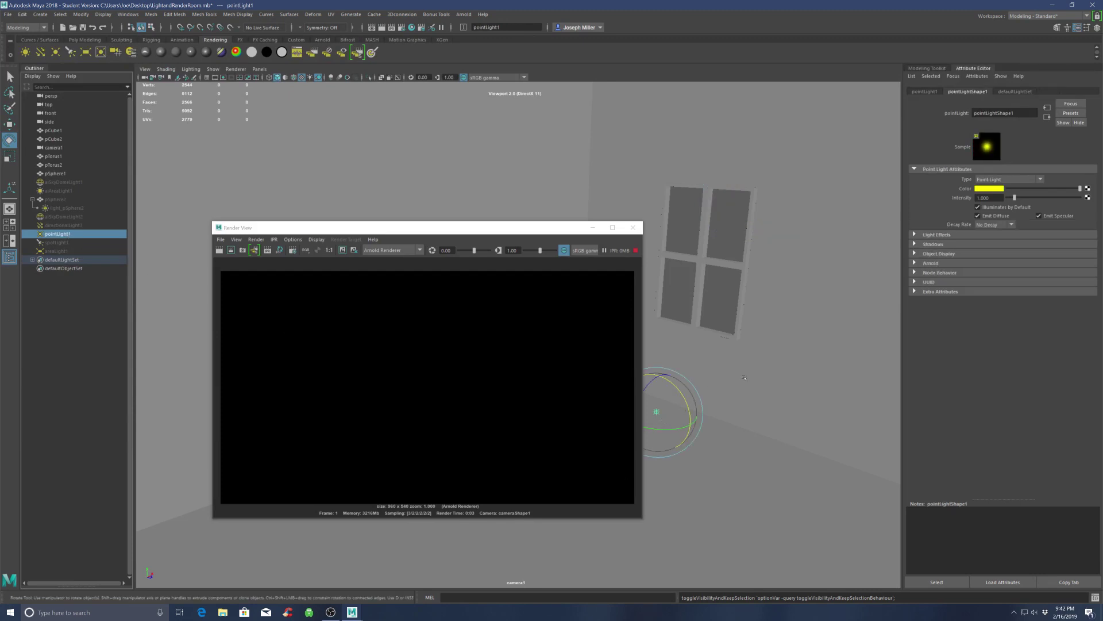
pyautogui.moveTo(544, 229); pyautogui.dragTo(503, 202)
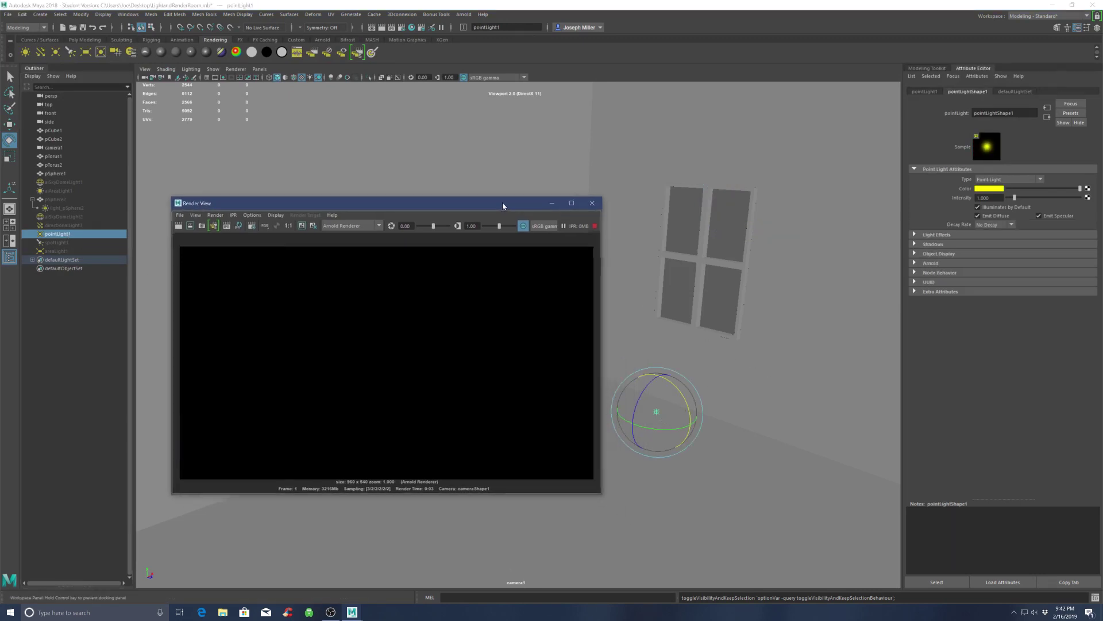
pyautogui.click(597, 204)
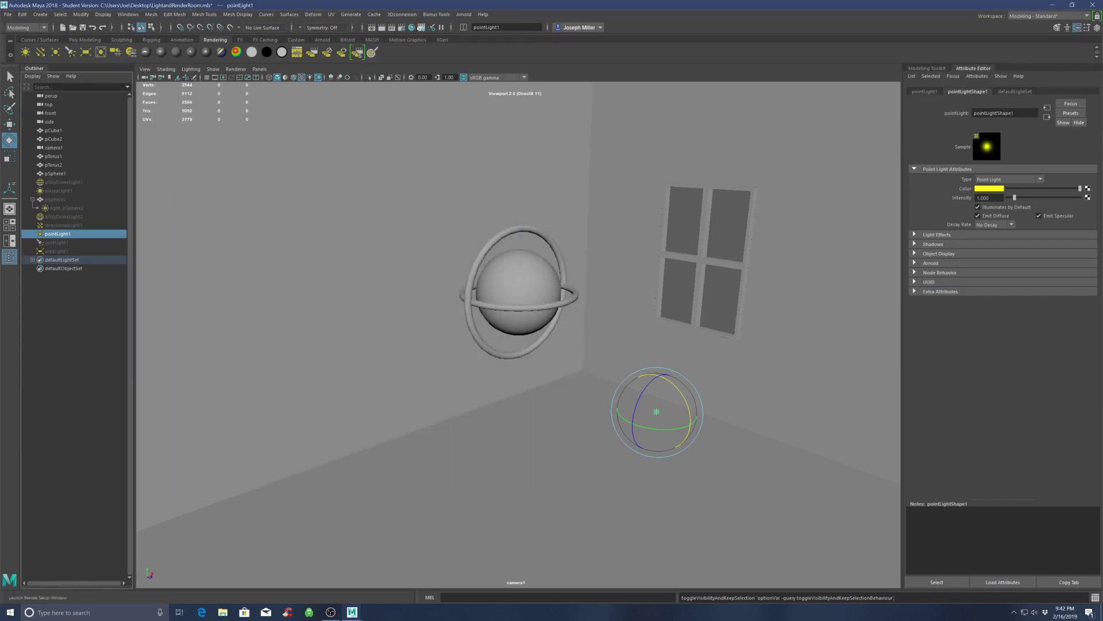
pyautogui.click(393, 29)
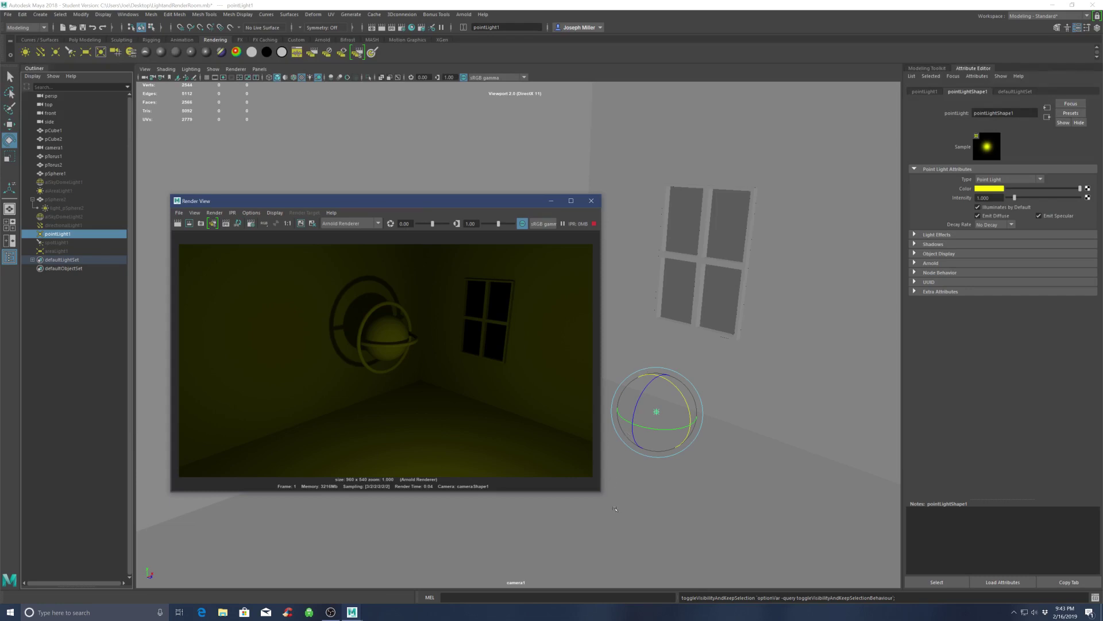
# Step: Move pointLight1 around the room to compare positions in the live render, finishing near the window's lower edge
pyautogui.click(656, 411)
pyautogui.press('w')
pyautogui.moveTo(658, 382); pyautogui.dragTo(654, 239)
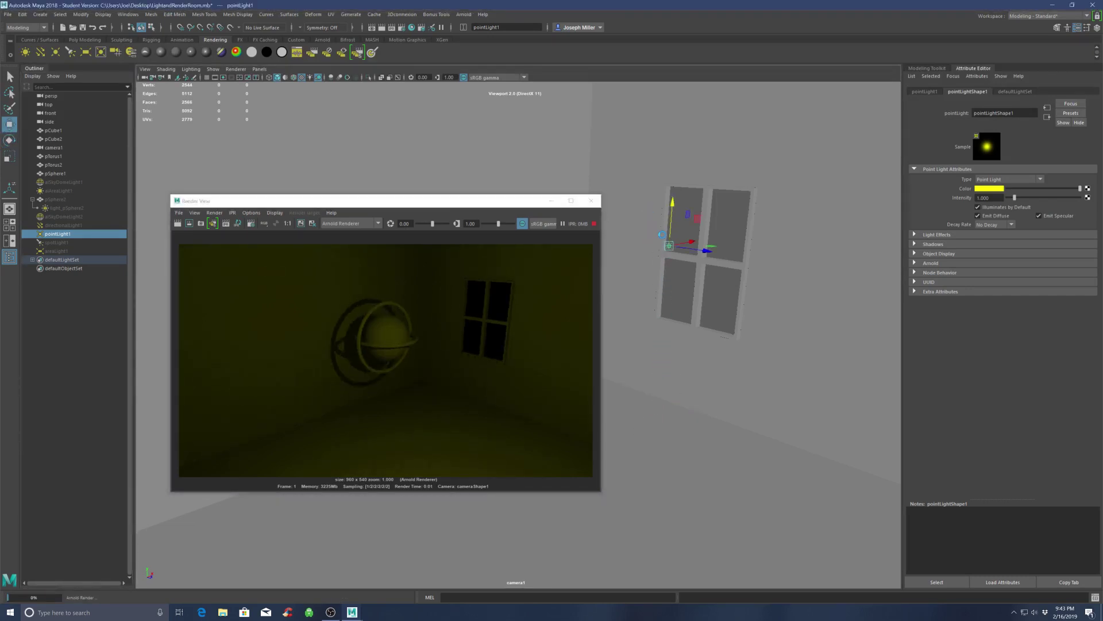
pyautogui.moveTo(662, 234); pyautogui.dragTo(411, 195)
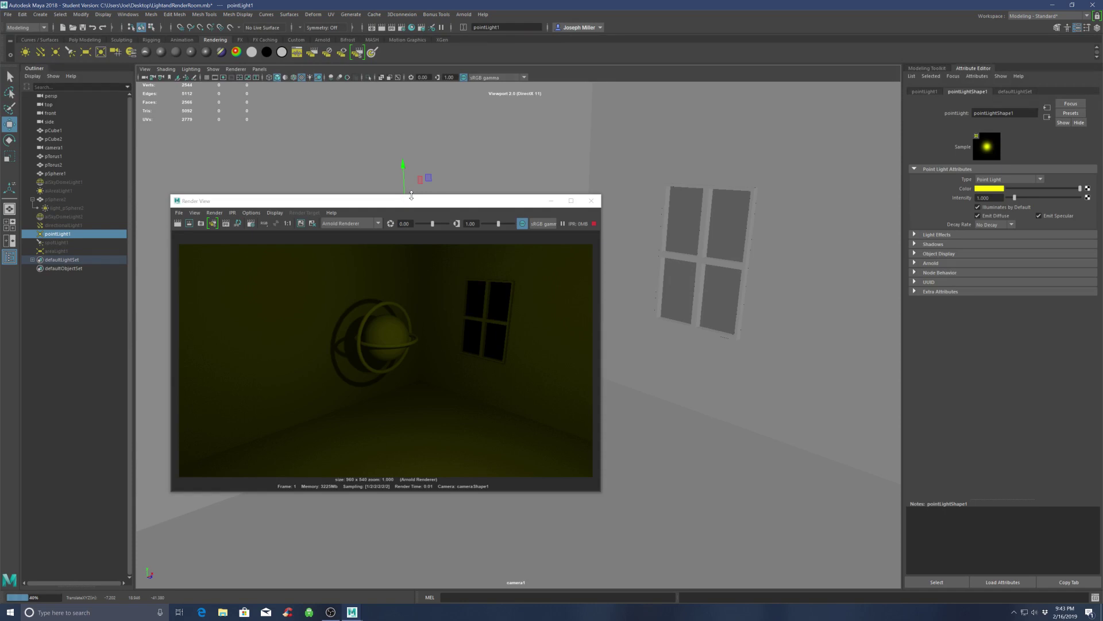
pyautogui.moveTo(411, 195); pyautogui.dragTo(479, 220)
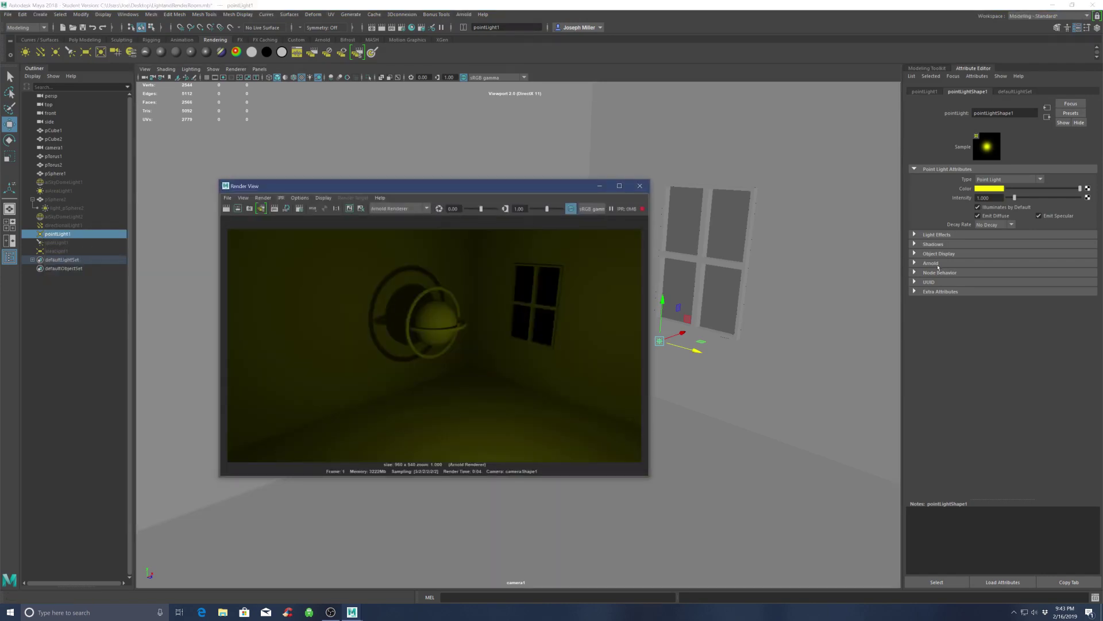
# Step: Expand pointLight1's Arnold attributes, set its intensity to 4, and change its color to white
pyautogui.click(937, 263)
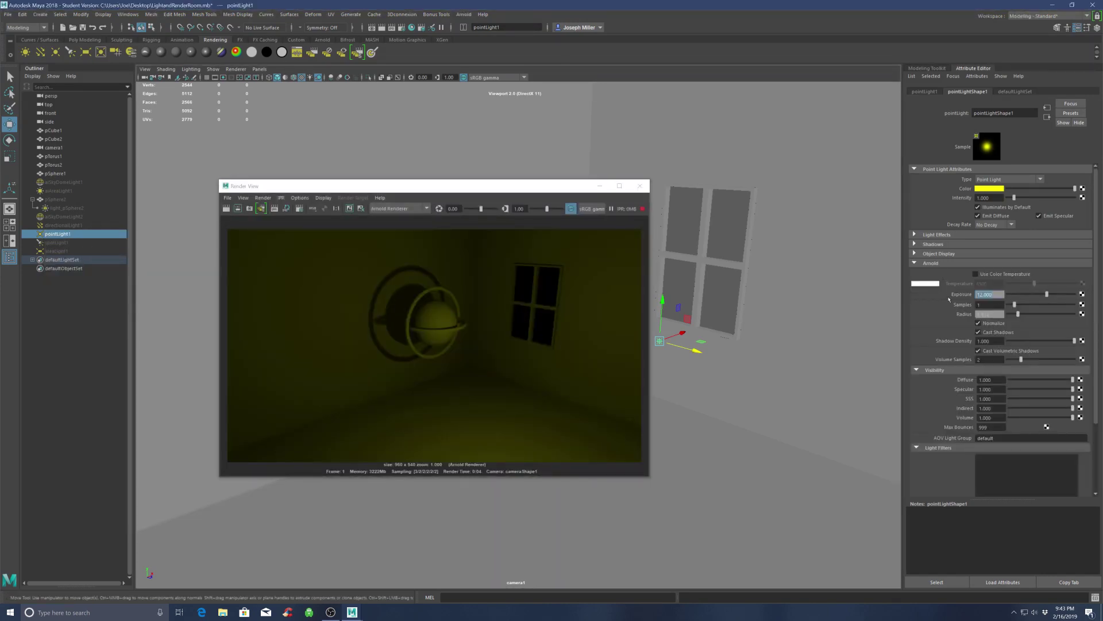
pyautogui.write('7')
pyautogui.press('Return')
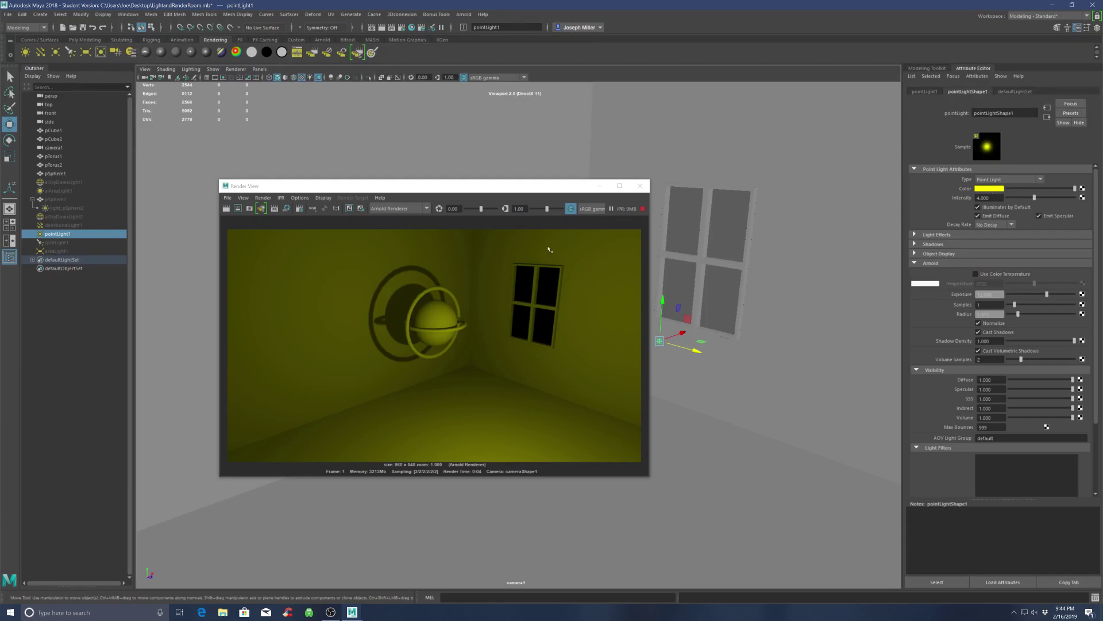
pyautogui.click(988, 190)
pyautogui.click(988, 189)
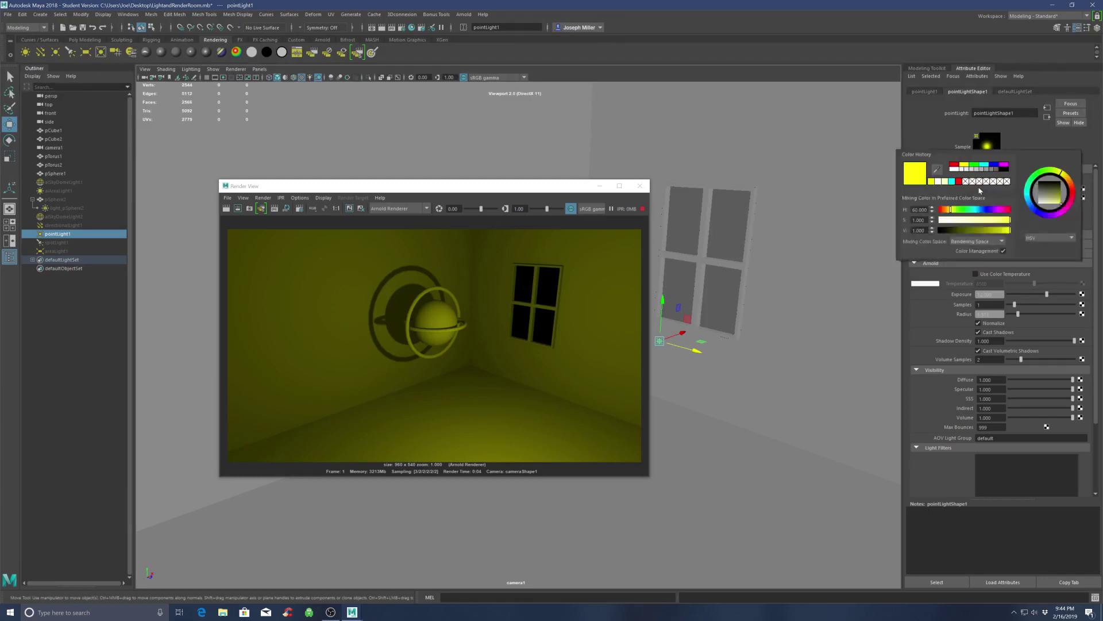
pyautogui.click(939, 182)
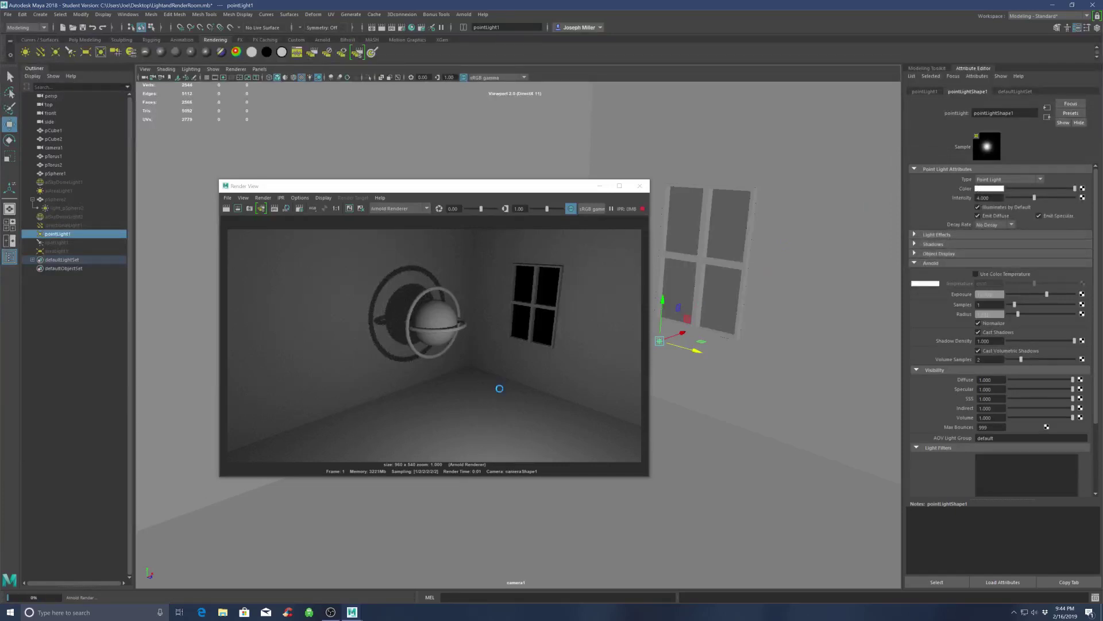
pyautogui.click(500, 388)
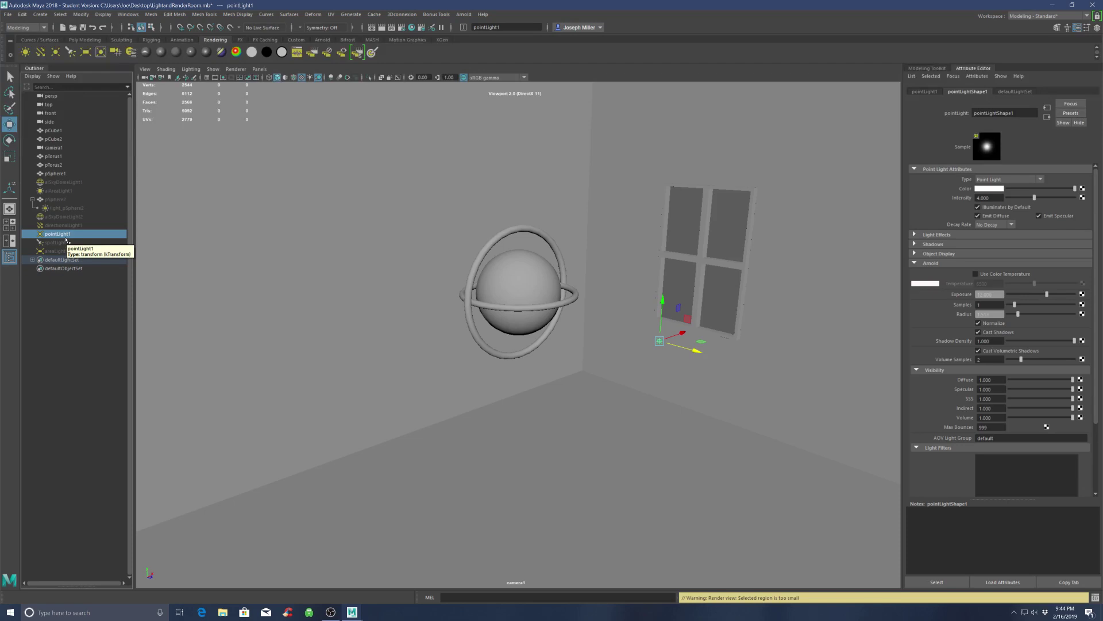
# Step: Hide pointLight1, unhide spotLight1, and restart the IPR render with only the spot light
pyautogui.press('h')
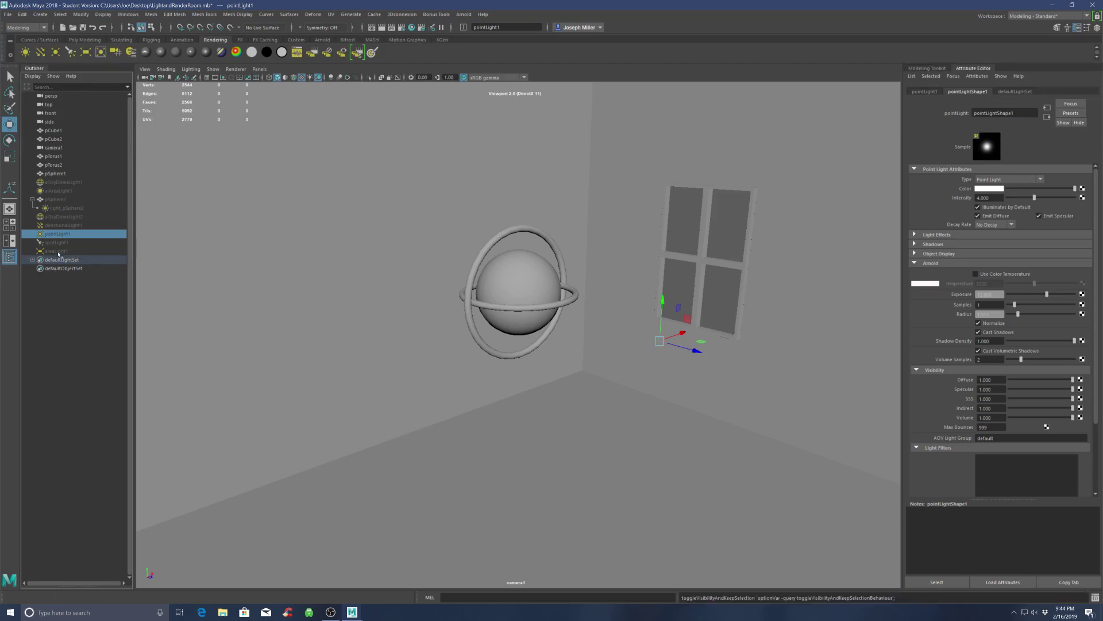
pyautogui.click(60, 246)
pyautogui.press('h')
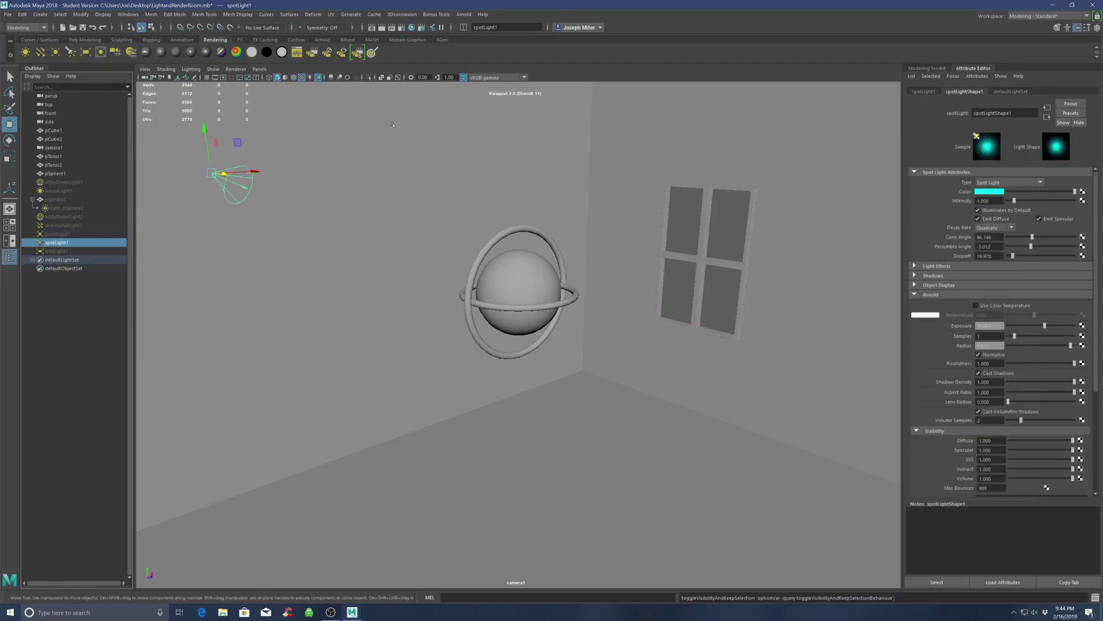
pyautogui.click(391, 27)
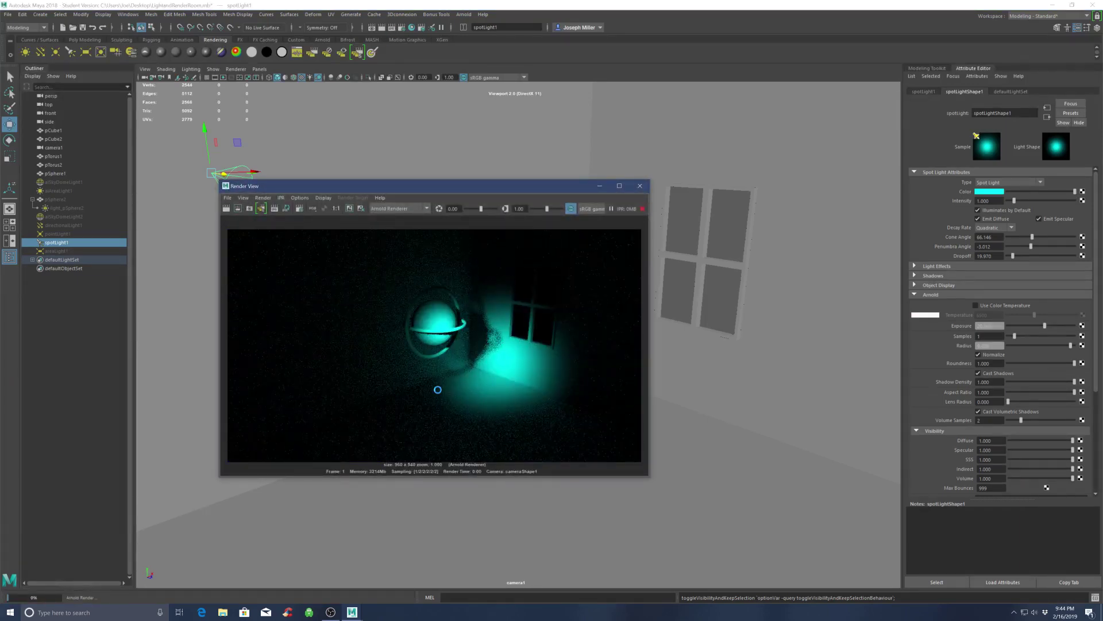
pyautogui.click(640, 187)
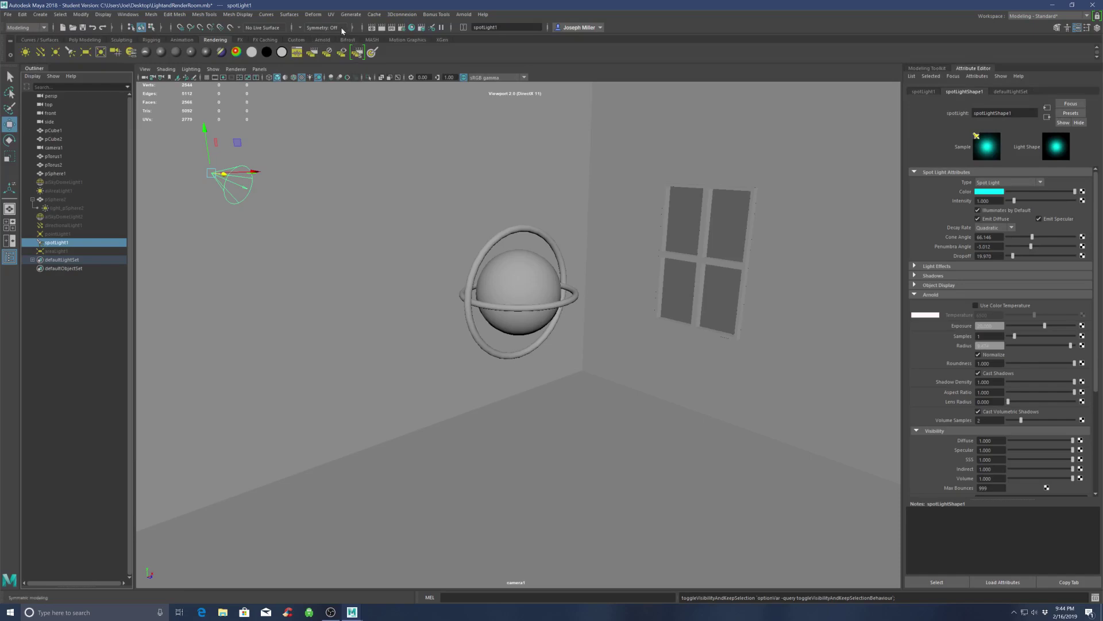
pyautogui.click(391, 27)
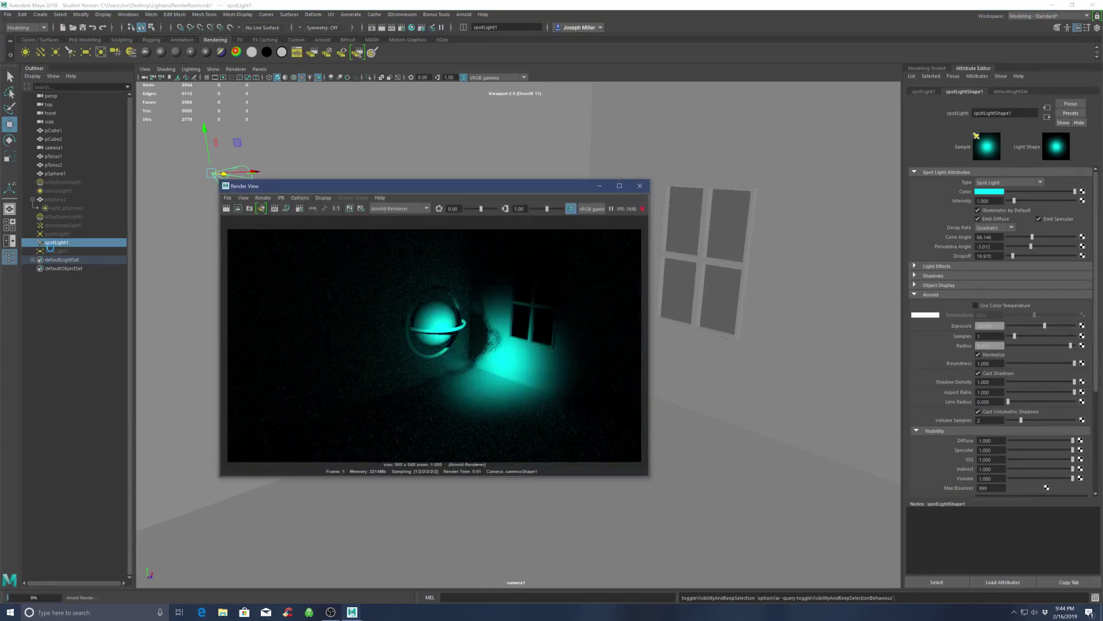
# Step: Unhide aiAreaLight1, light_pSphere2 and aiSkyDomeLight2, keeping aiSkyDomeLight1 hidden
pyautogui.click(63, 182)
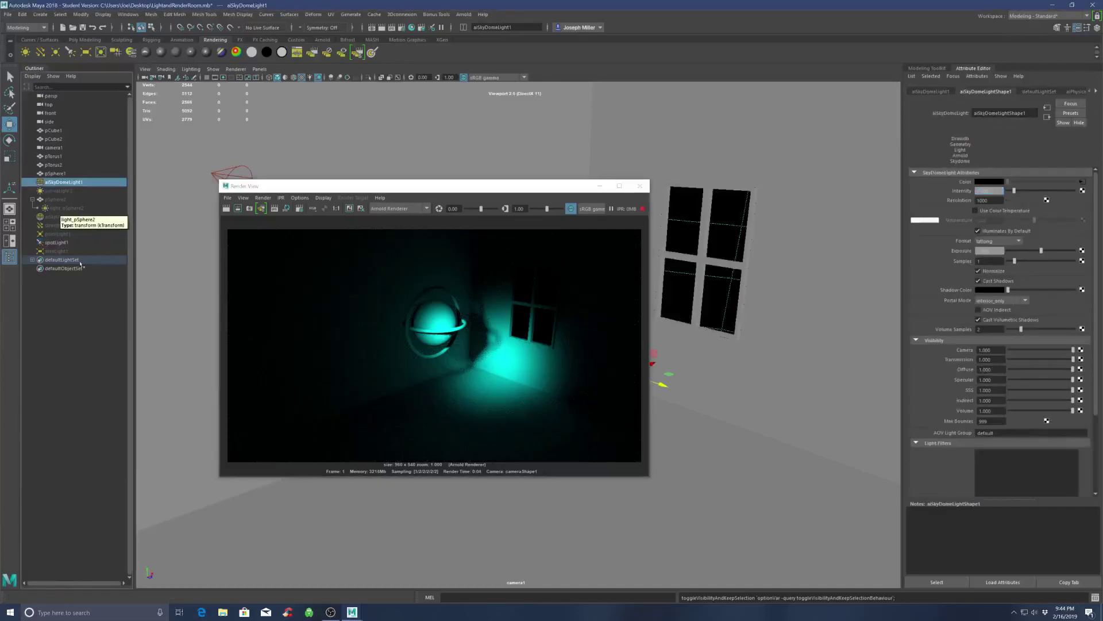
pyautogui.press('h')
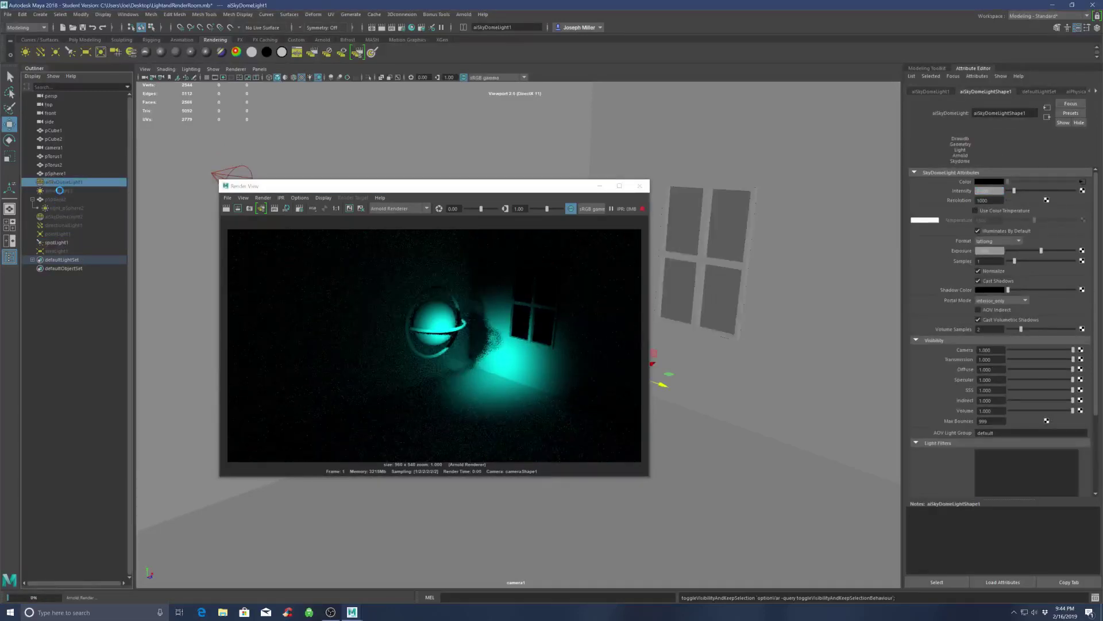
pyautogui.click(59, 190)
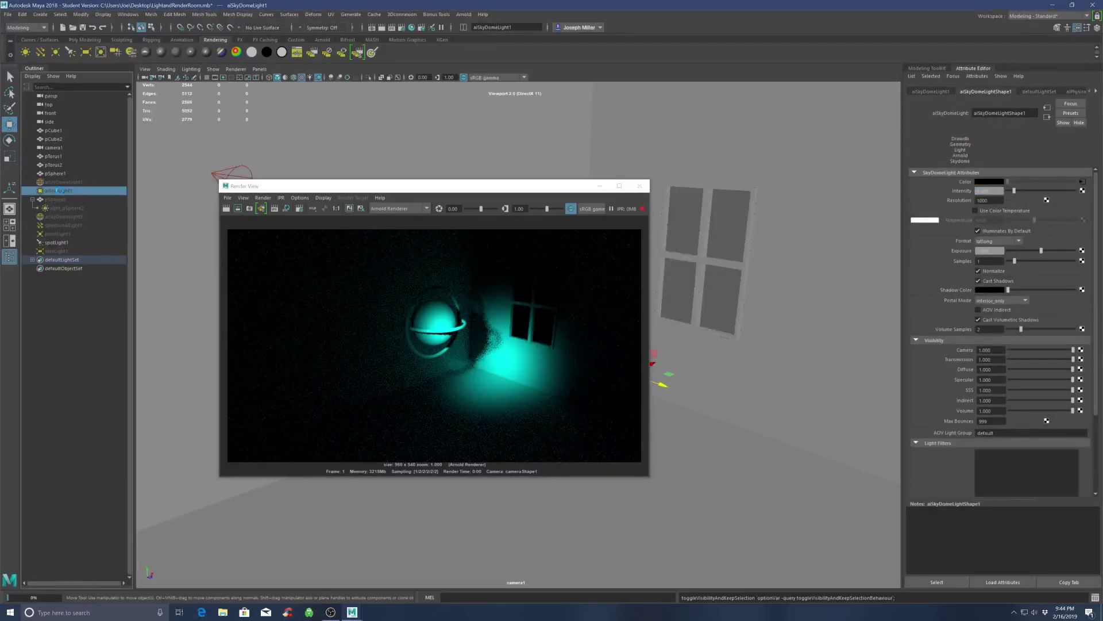
pyautogui.hotkey('shift', 'h')
pyautogui.click(65, 208)
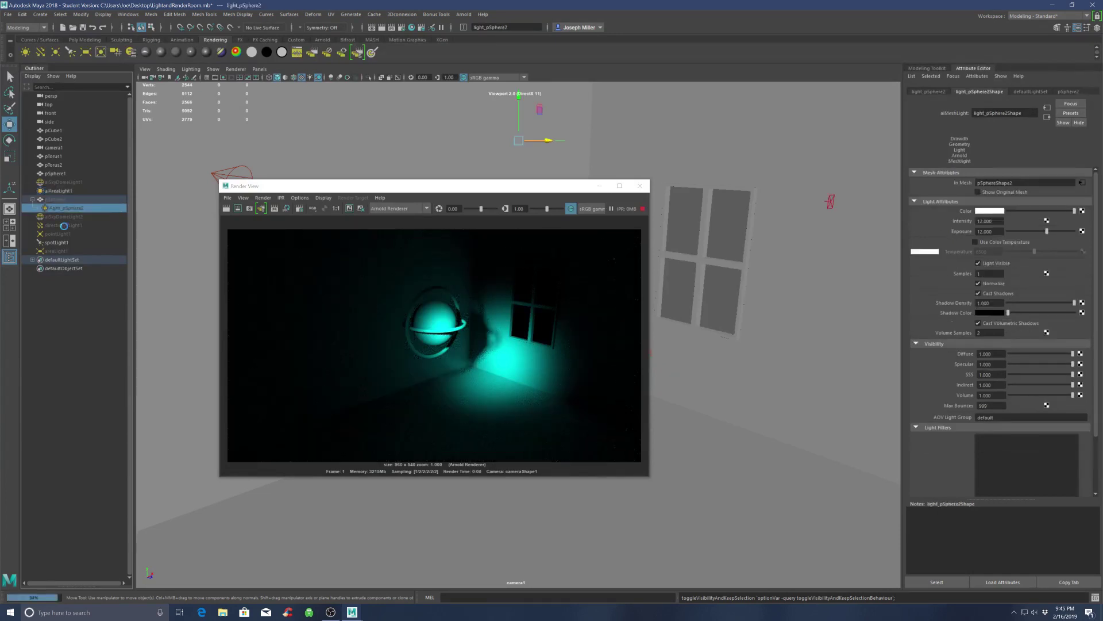
pyautogui.click(63, 218)
pyautogui.hotkey('shift', 'h')
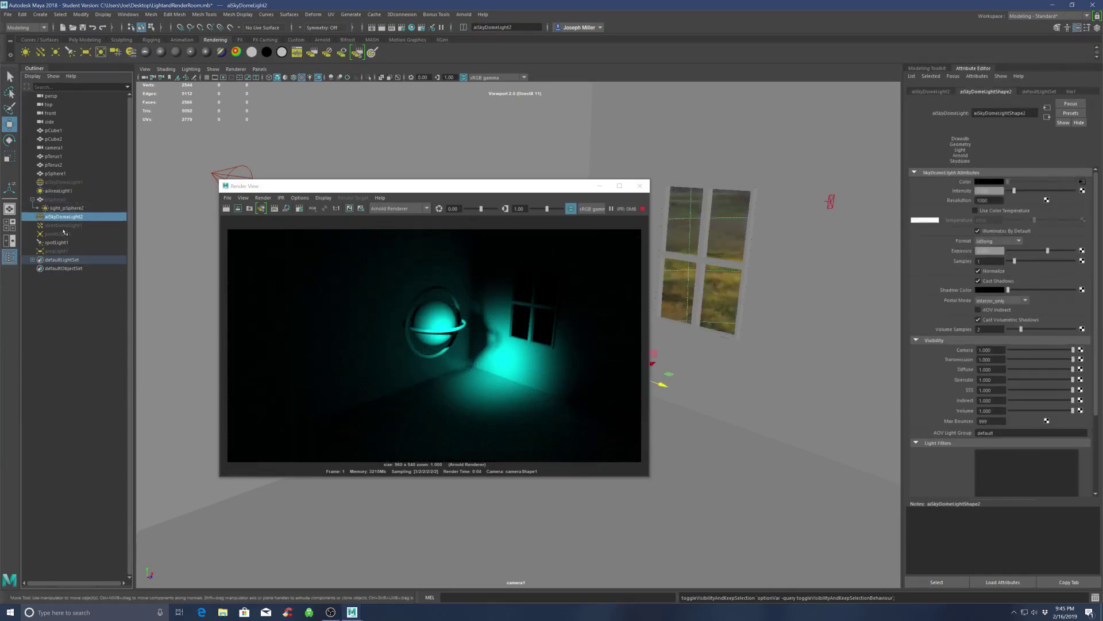
# Step: Unhide directionalLight1, pointLight1 and areaLight1, and restart the IPR render with the combined lights
pyautogui.click(64, 225)
pyautogui.hotkey('shift', 'h')
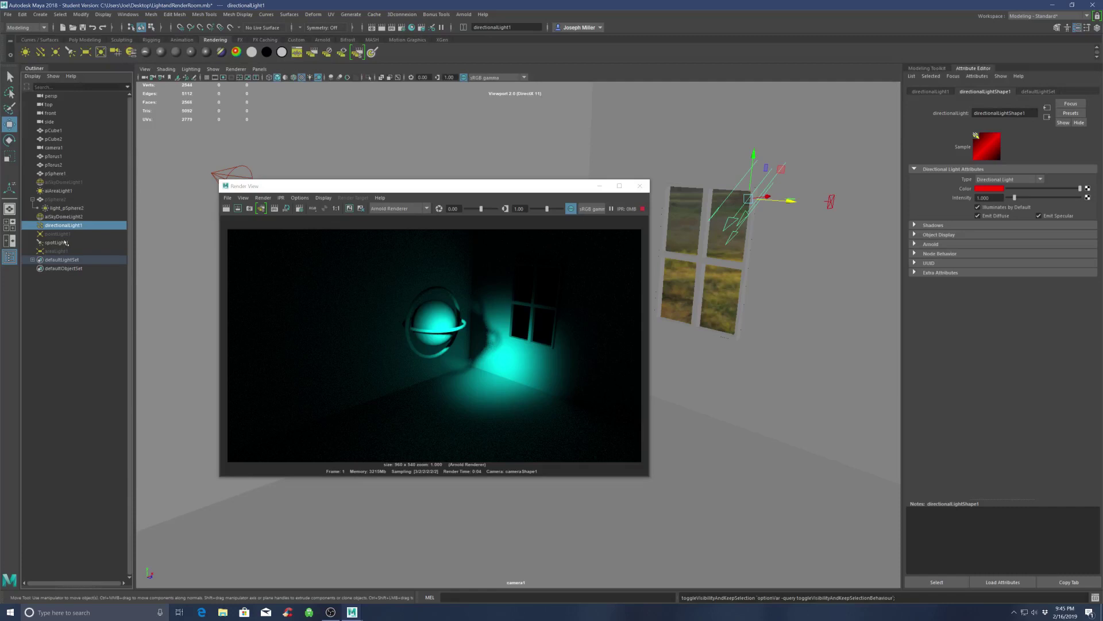
pyautogui.click(63, 234)
pyautogui.hotkey('shift', 'h')
pyautogui.click(57, 251)
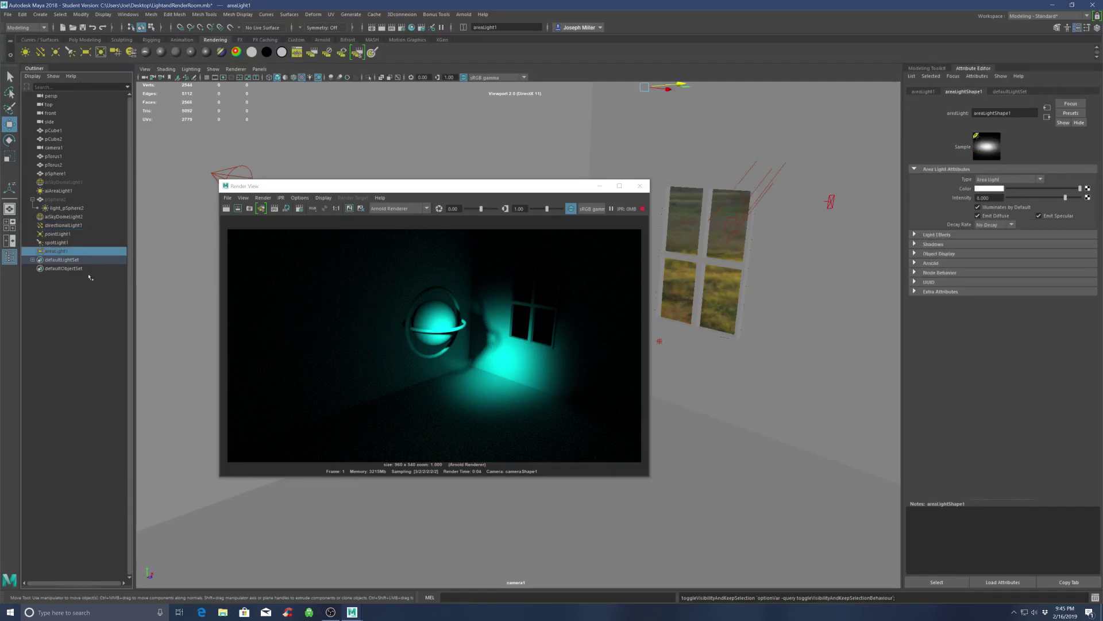
pyautogui.hotkey('shift', 'h')
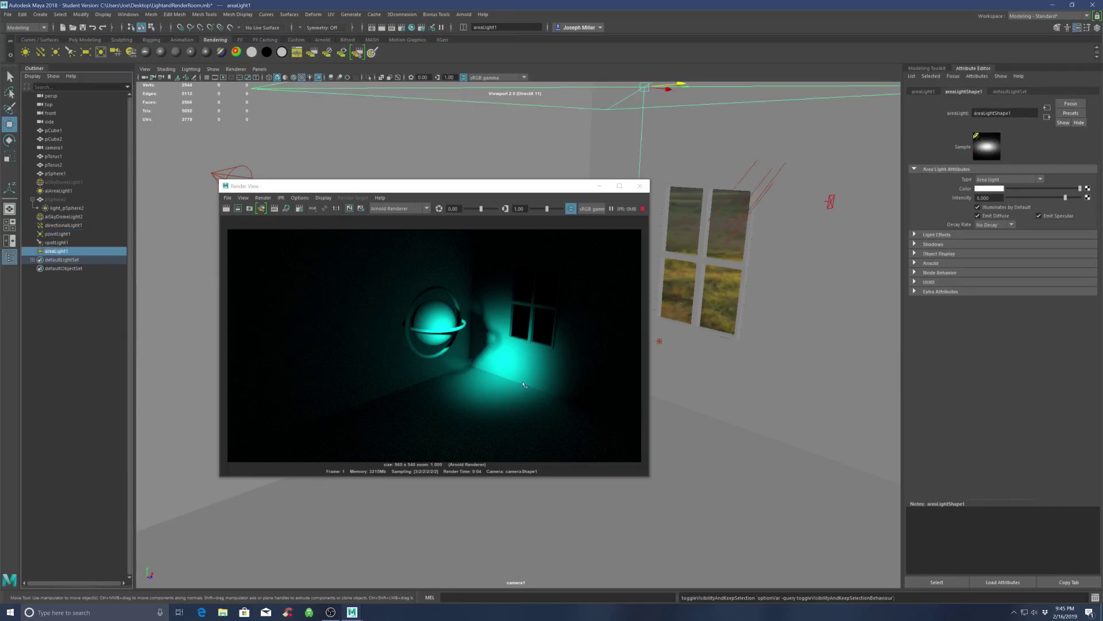
pyautogui.click(639, 186)
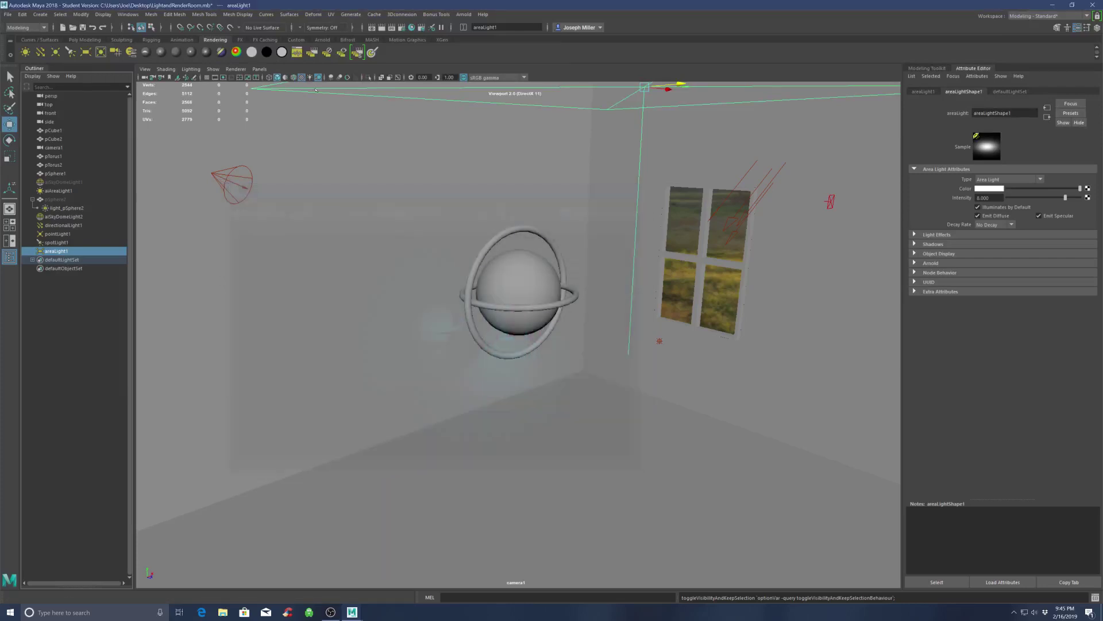
pyautogui.click(392, 28)
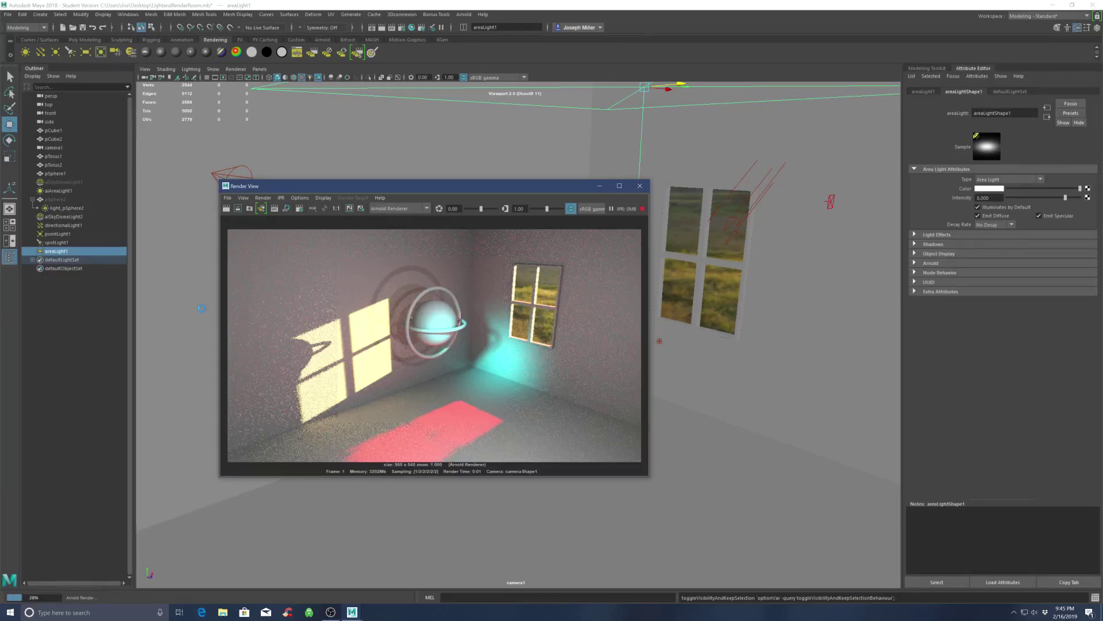
# Step: Hide directionalLight1 and unhide pSphere2 so that its mesh light joins the combined render
pyautogui.click(61, 225)
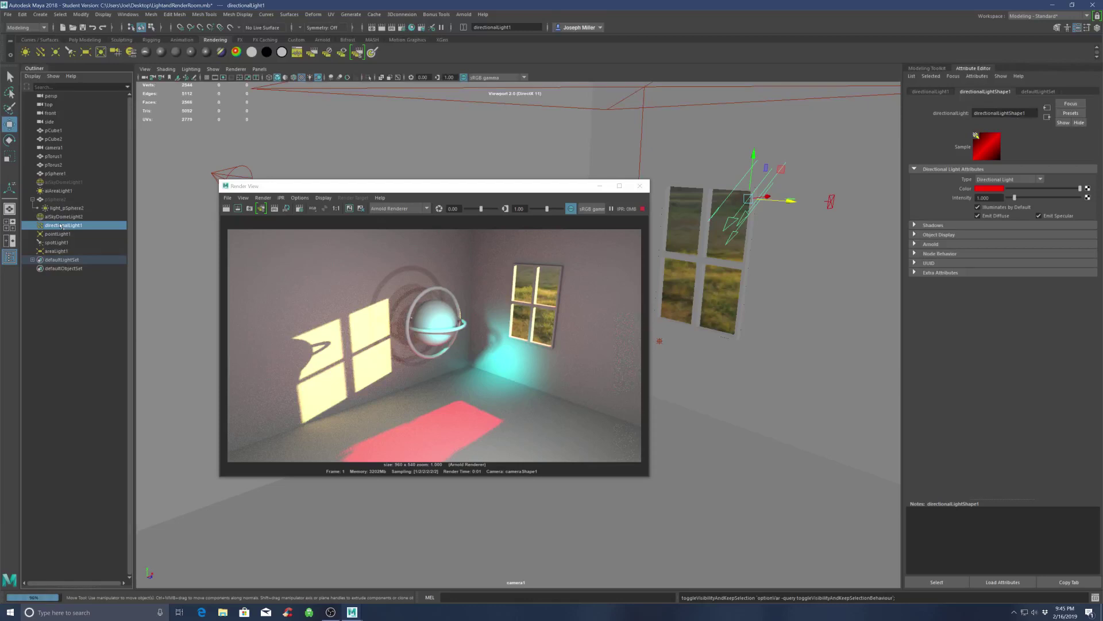
pyautogui.press('h')
pyautogui.click(58, 199)
pyautogui.press('h')
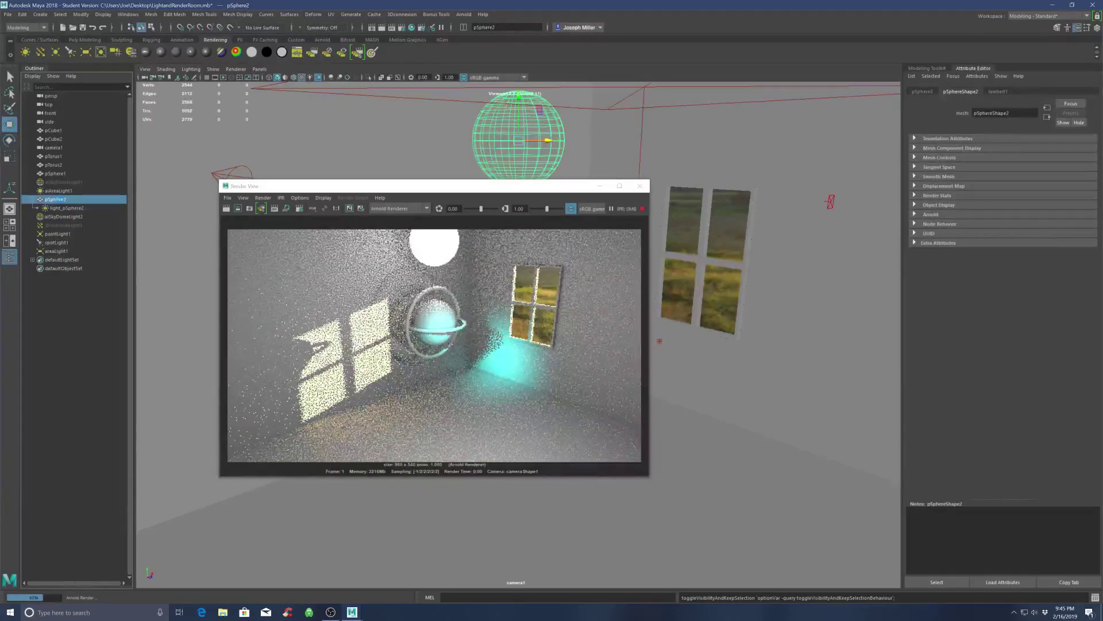